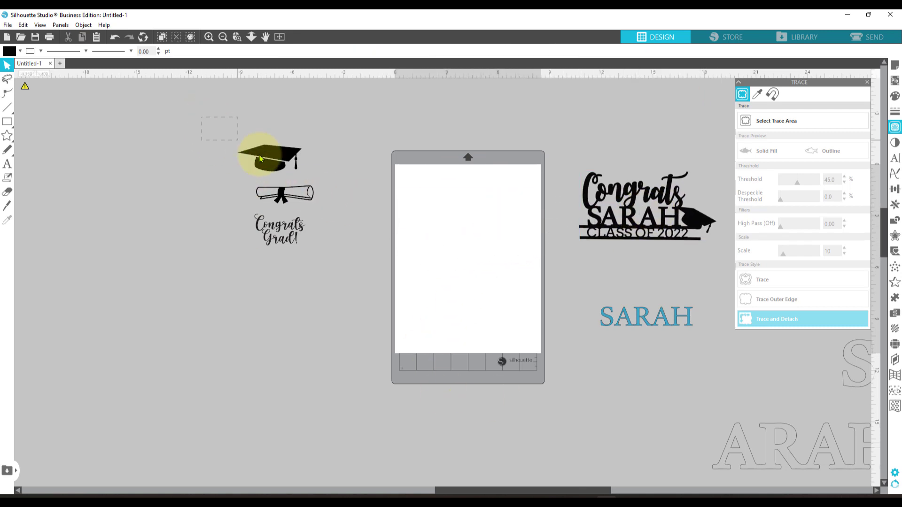
Step: Move the "Congrats Grad!" text from below the diploma to beside the graduation cap's tassel
drag(256, 160, 332, 258)
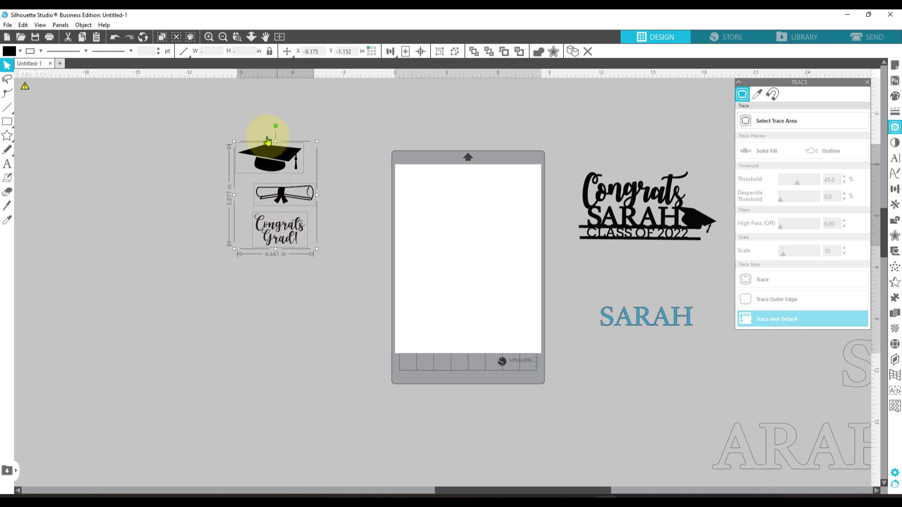
click(310, 211)
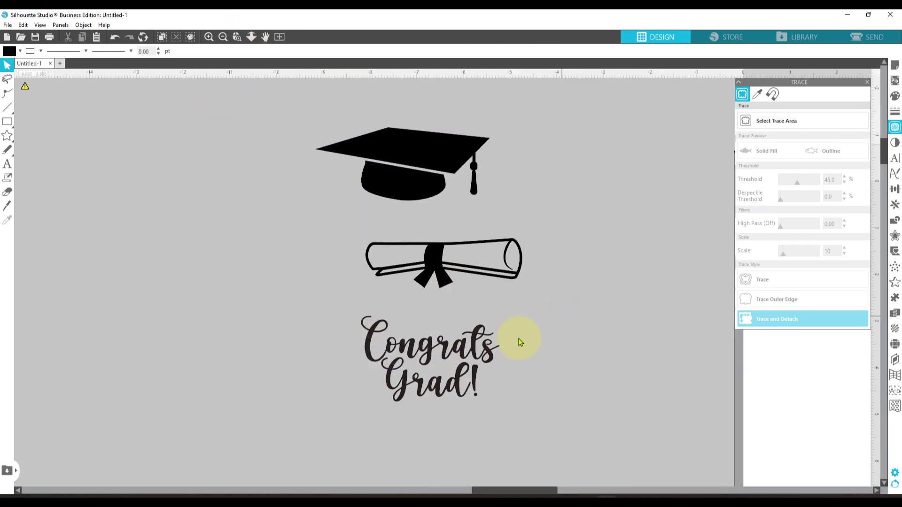
drag(471, 352, 606, 187)
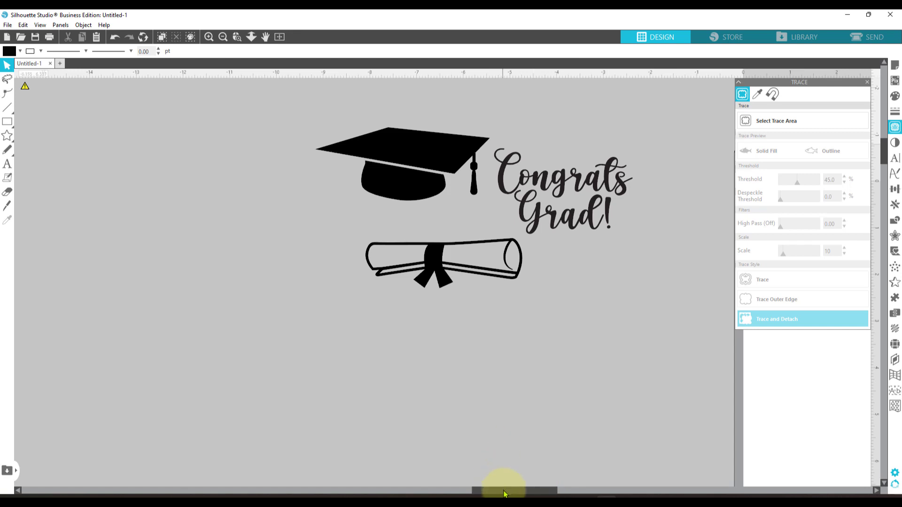
Step: Shrink the oversized puppy photo proportionally to about 13.6 in wide and reposition it
drag(504, 493, 235, 491)
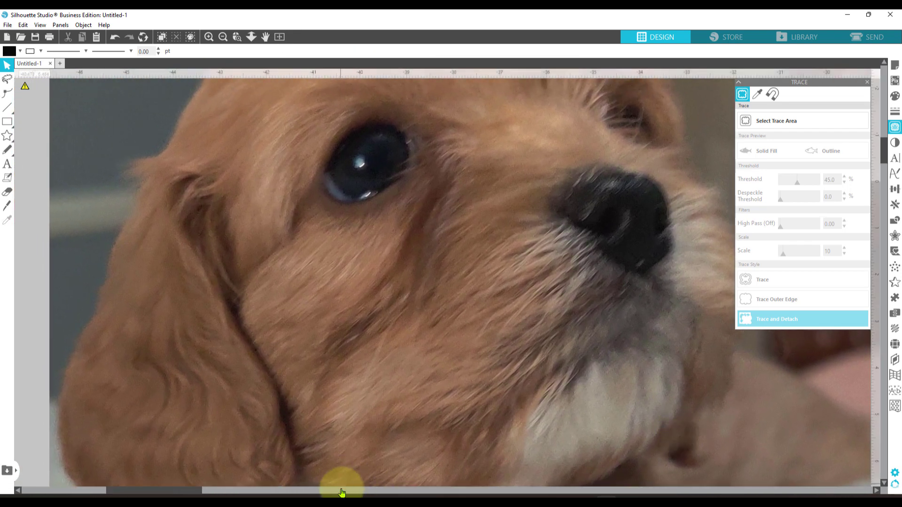
click(351, 491)
click(397, 491)
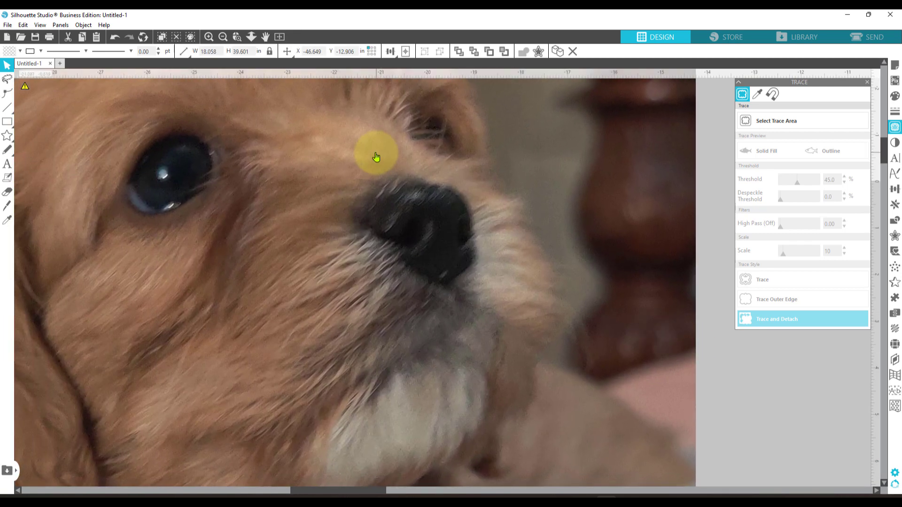
click(311, 136)
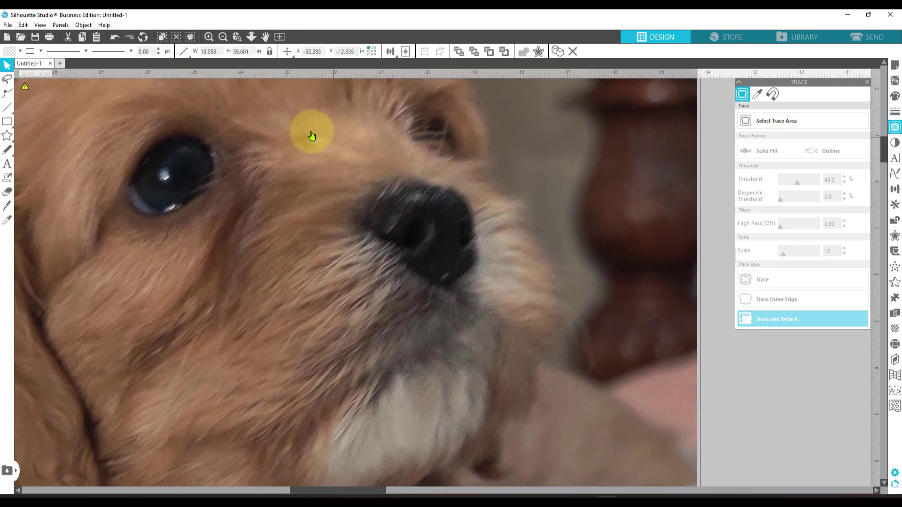
drag(311, 136, 509, 228)
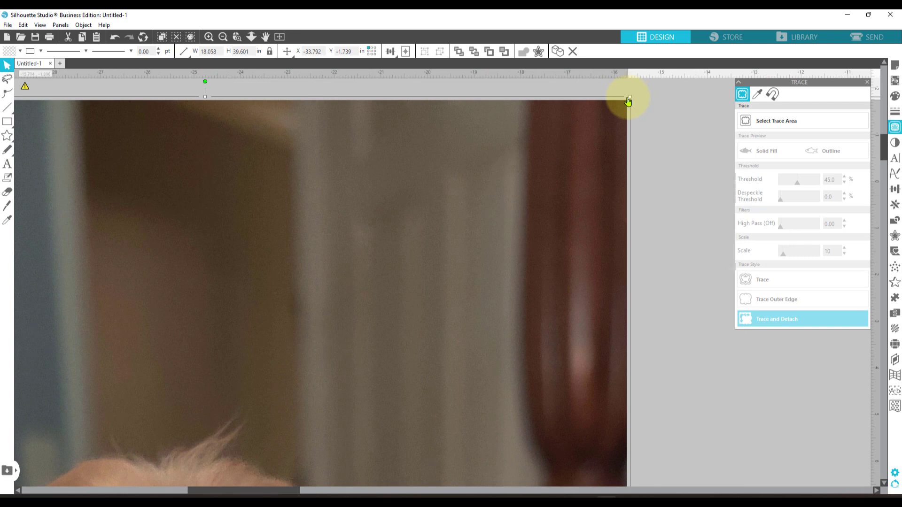
drag(631, 97, 253, 486)
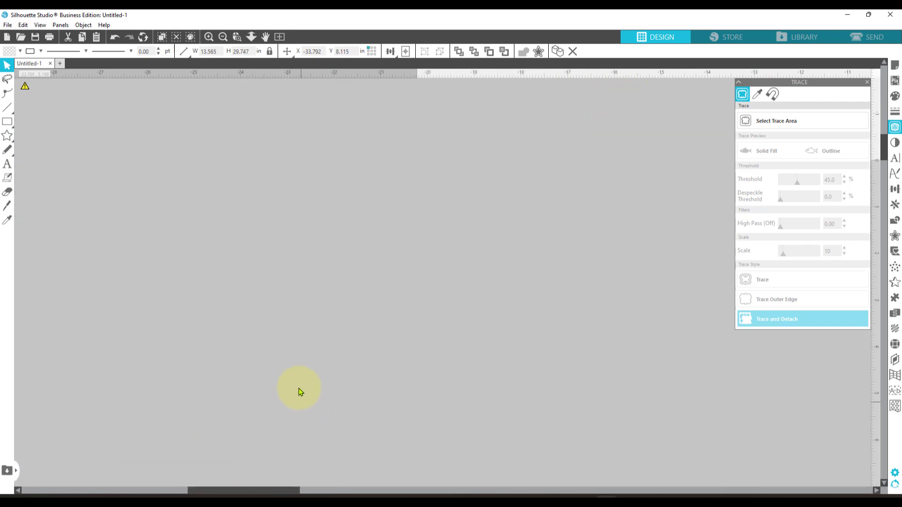
drag(338, 387, 479, 188)
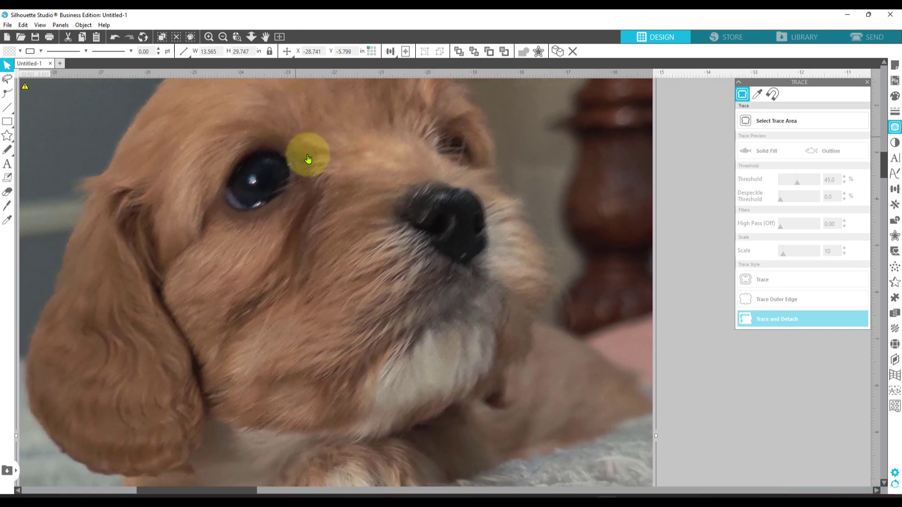
Step: Set the puppy photo's width to 5 in, keeping its proportions
right_click(328, 190)
click(308, 95)
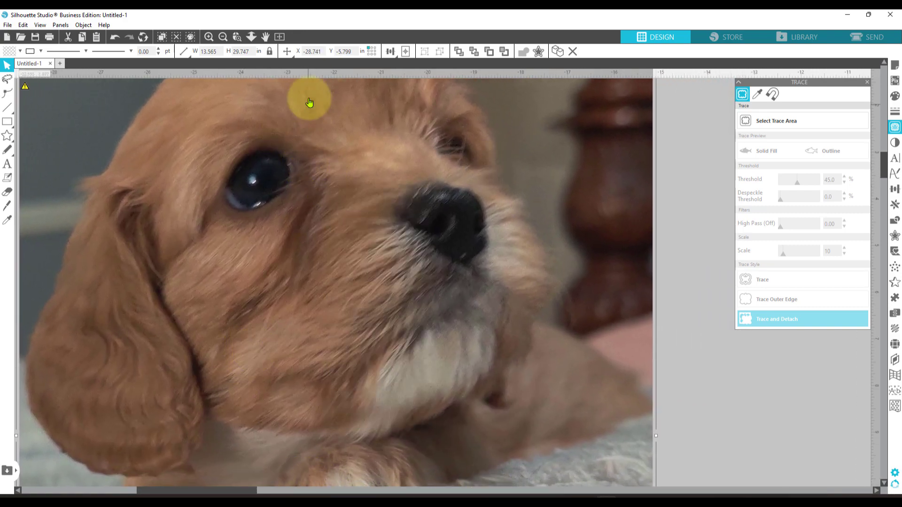
click(313, 52)
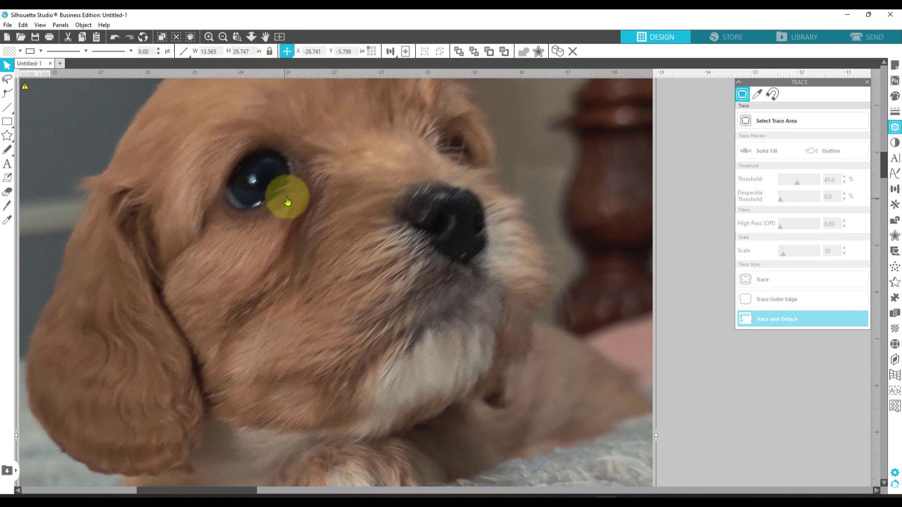
drag(284, 195, 281, 191)
click(211, 51)
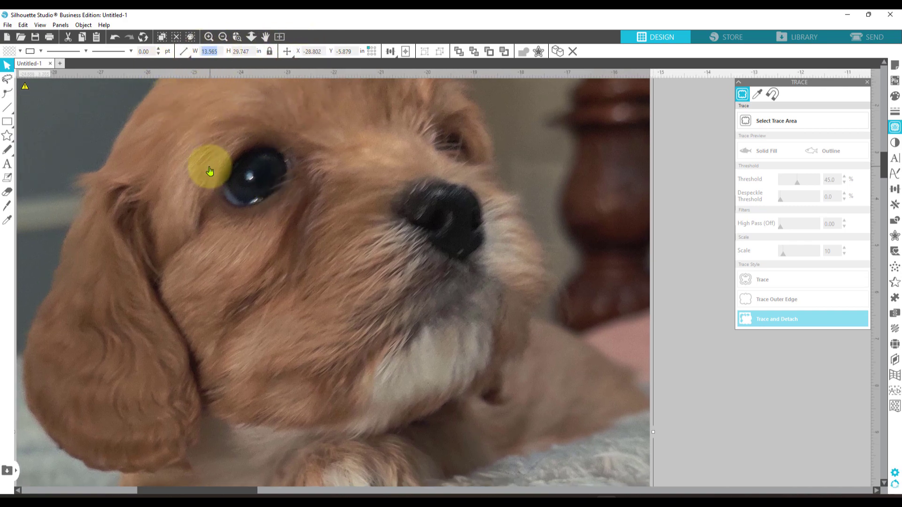
key(Return)
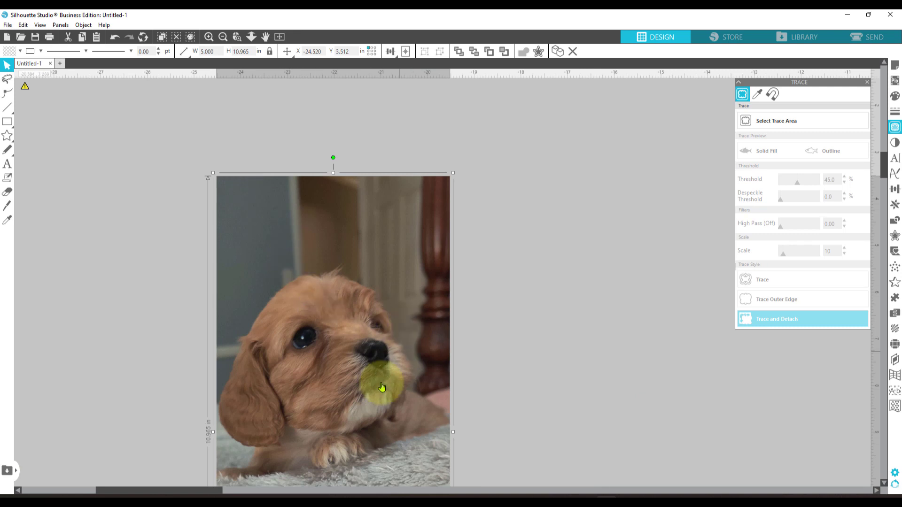
Step: Move the resized puppy photo closer to the graduation graphics
drag(377, 376, 590, 310)
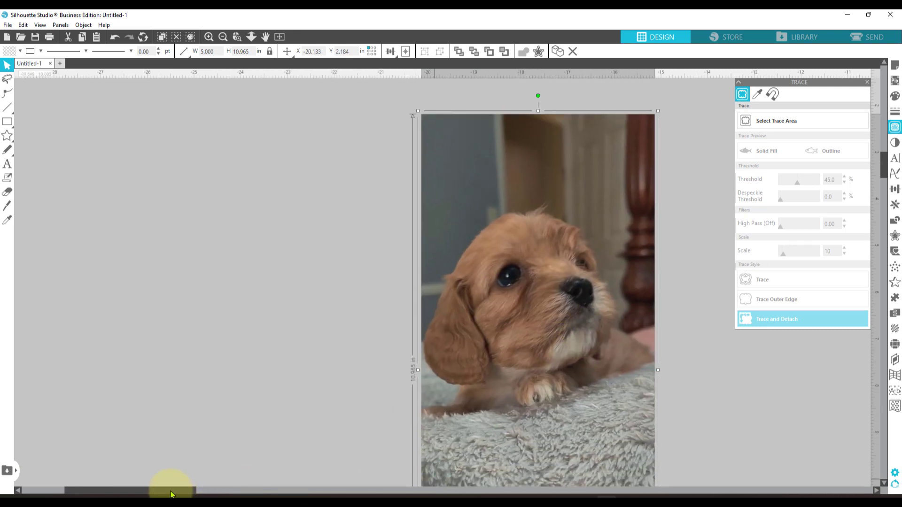
drag(171, 493, 264, 488)
drag(266, 455, 404, 363)
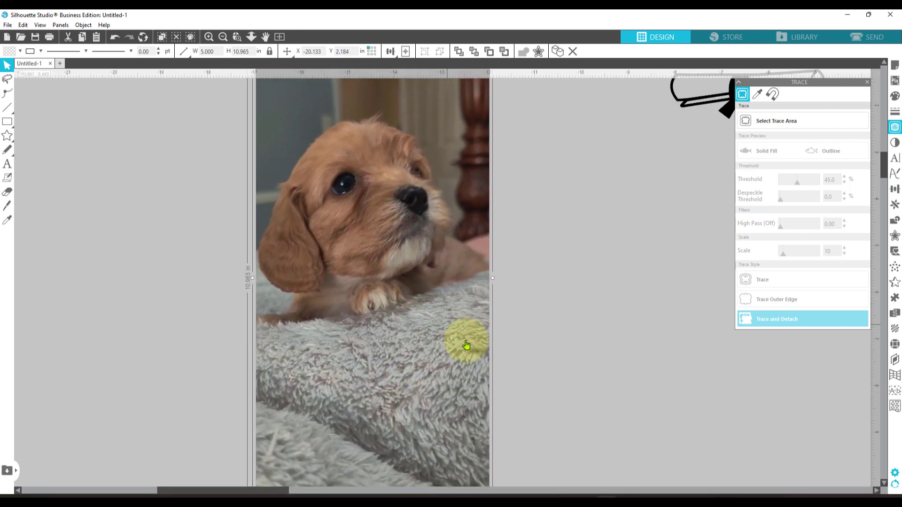
drag(402, 264, 412, 299)
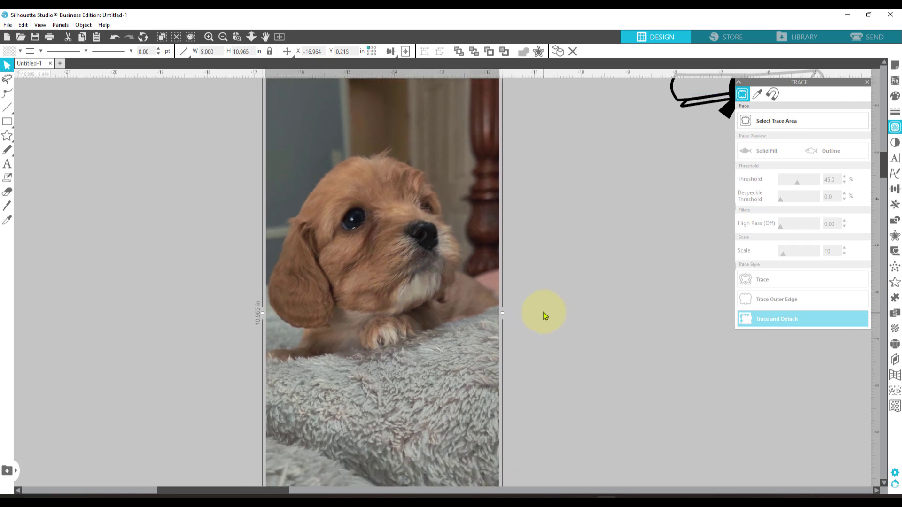
scroll(543, 316, down, 3)
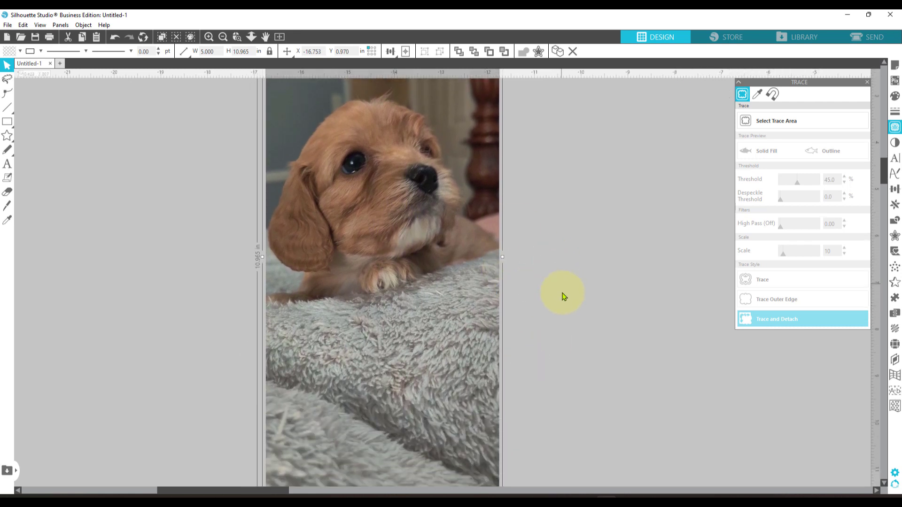
scroll(413, 262, down, 4)
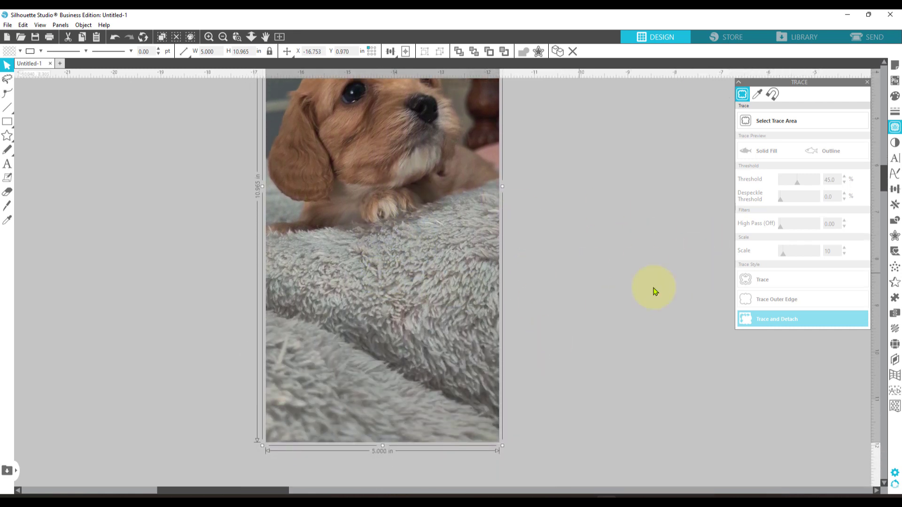
click(579, 270)
drag(355, 288, 391, 261)
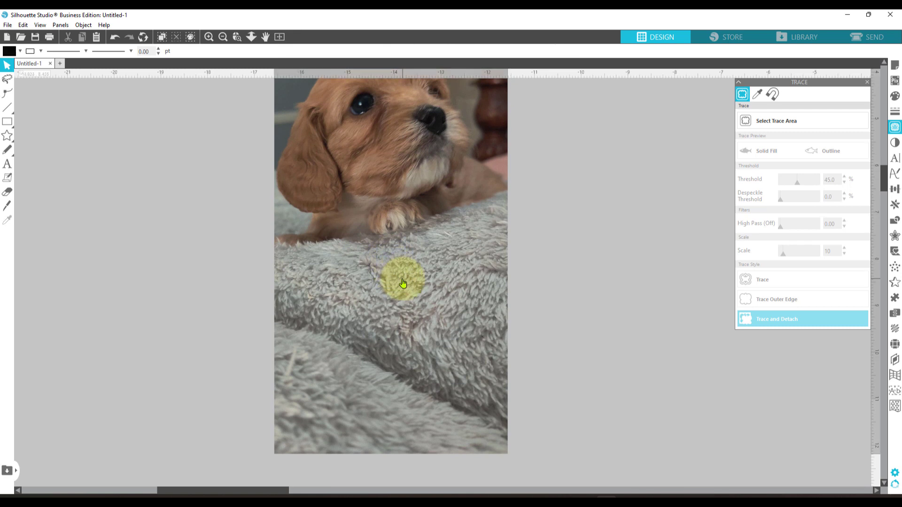
Step: Edit the photo's points and raise both lower corners to crop away the blanket below the puppy's paws
double_click(402, 275)
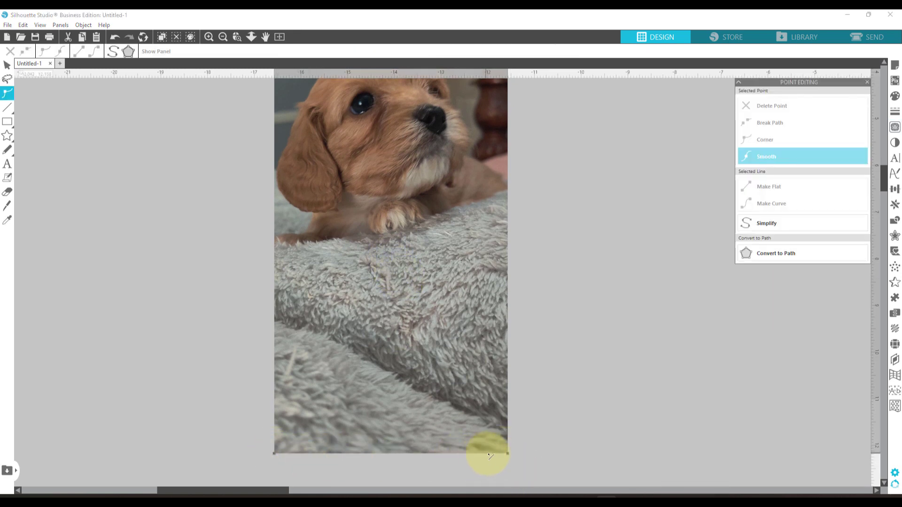
drag(510, 455, 494, 235)
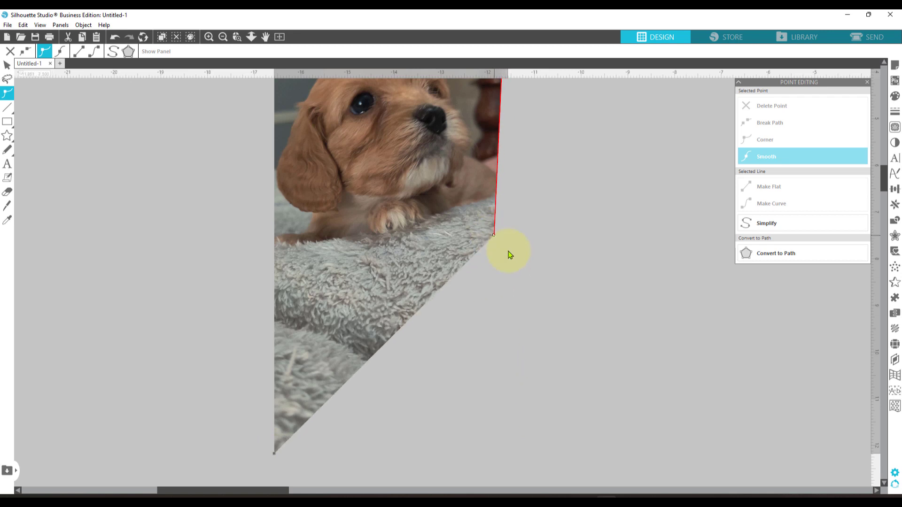
drag(277, 456, 273, 263)
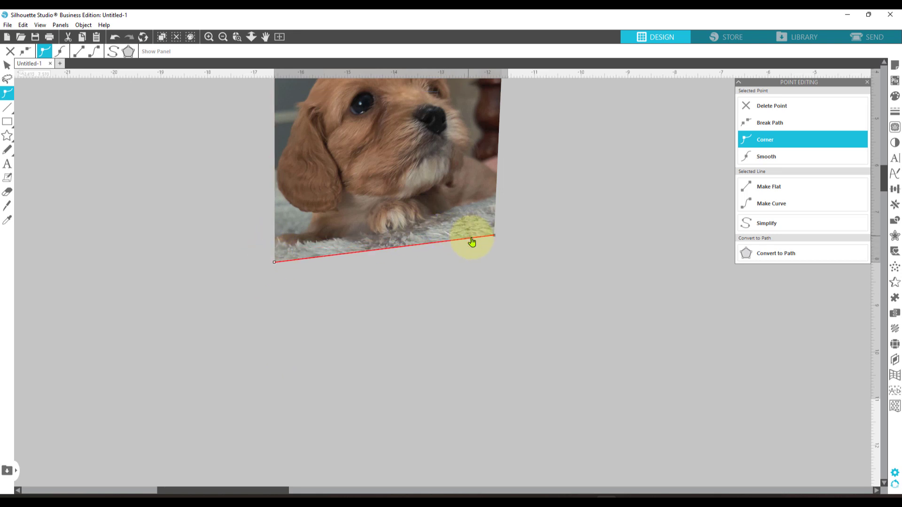
drag(495, 241, 506, 265)
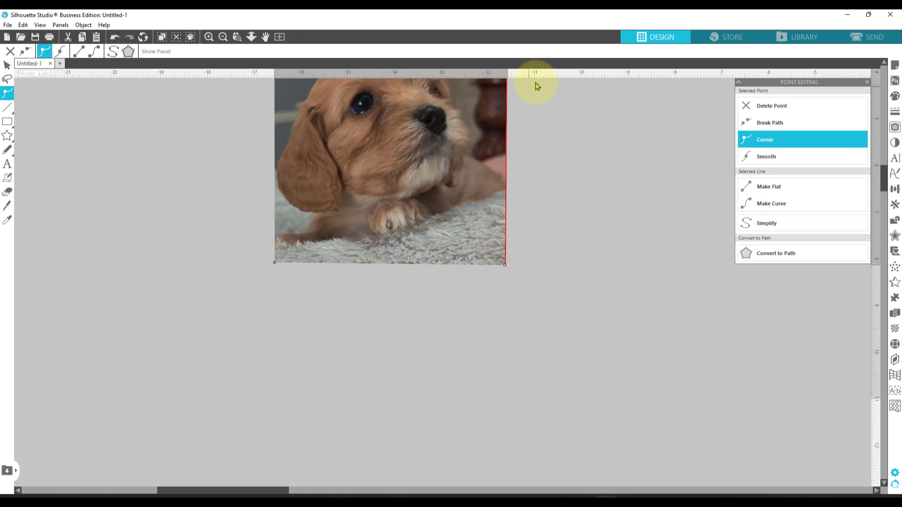
Step: Place a horizontal guide at about Y 8.3 in just below the photo and straighten the photo's bottom edge against it
click(561, 74)
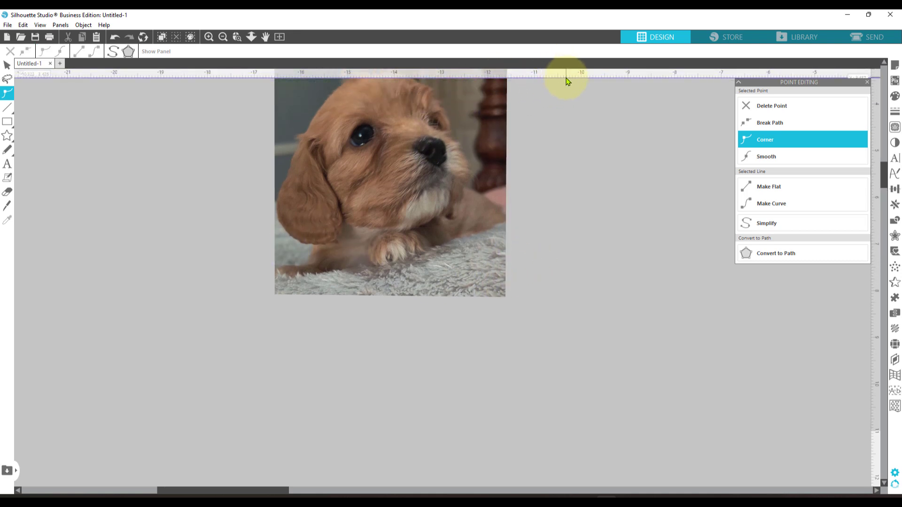
drag(565, 74, 521, 306)
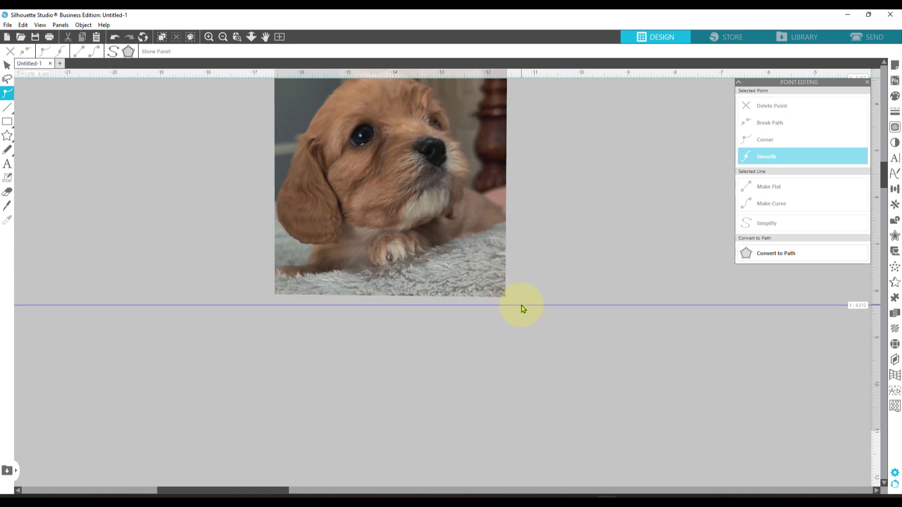
click(381, 300)
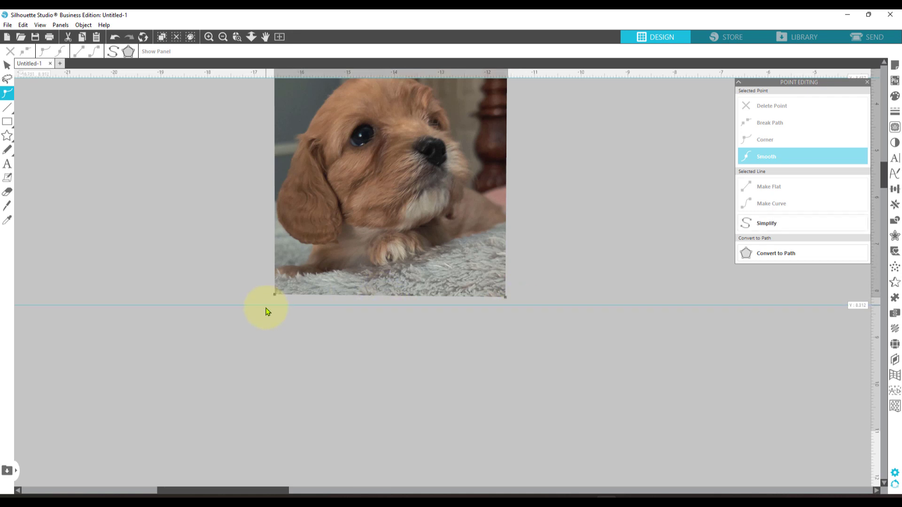
click(278, 298)
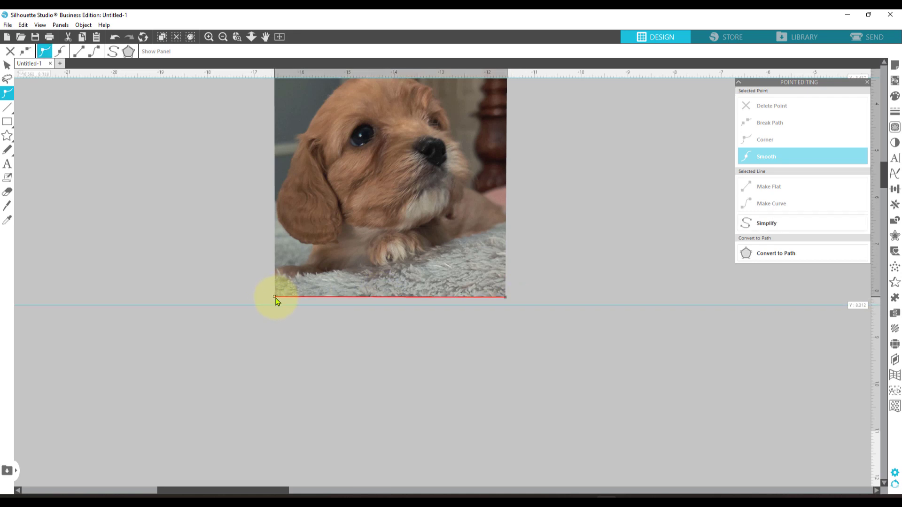
click(505, 299)
drag(504, 305, 502, 305)
click(483, 328)
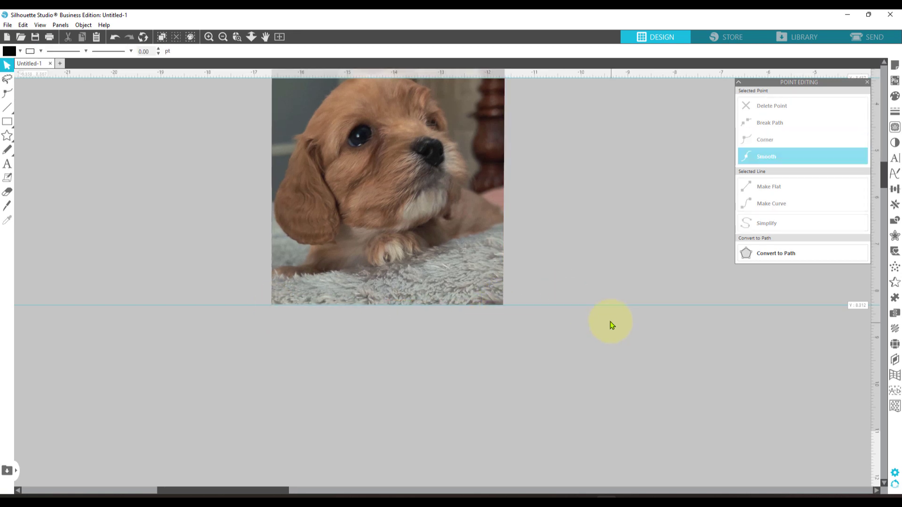
Step: Move the guide up to the photo's top edge and lower both upper corner points to crop the background above the puppy
drag(606, 306, 536, 130)
click(357, 153)
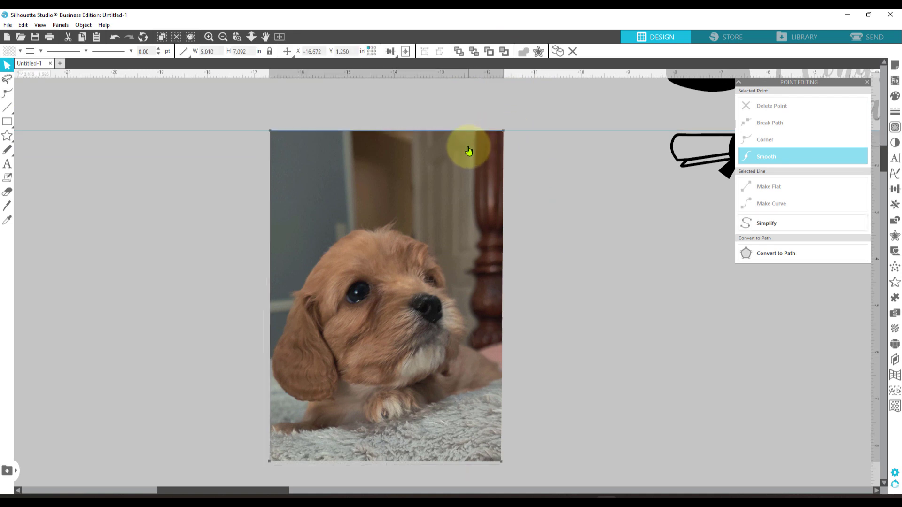
double_click(505, 132)
drag(505, 134, 498, 176)
click(271, 133)
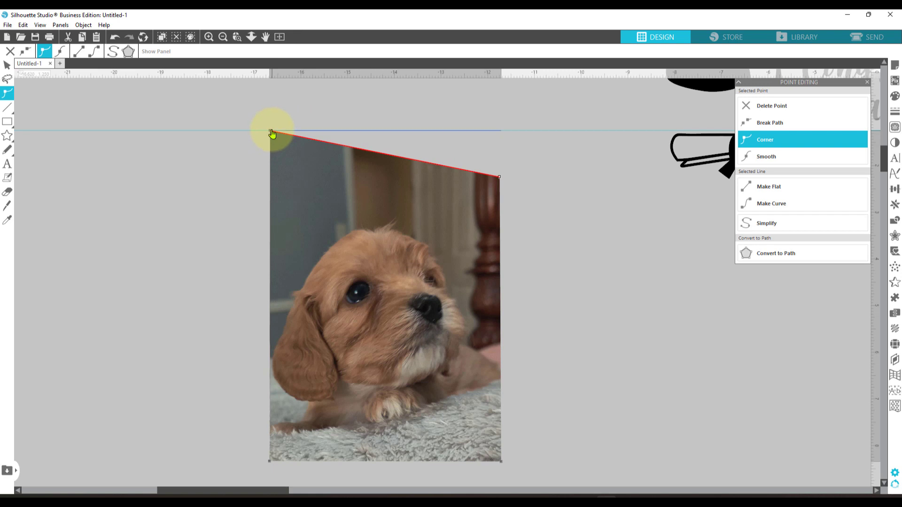
drag(271, 134, 275, 188)
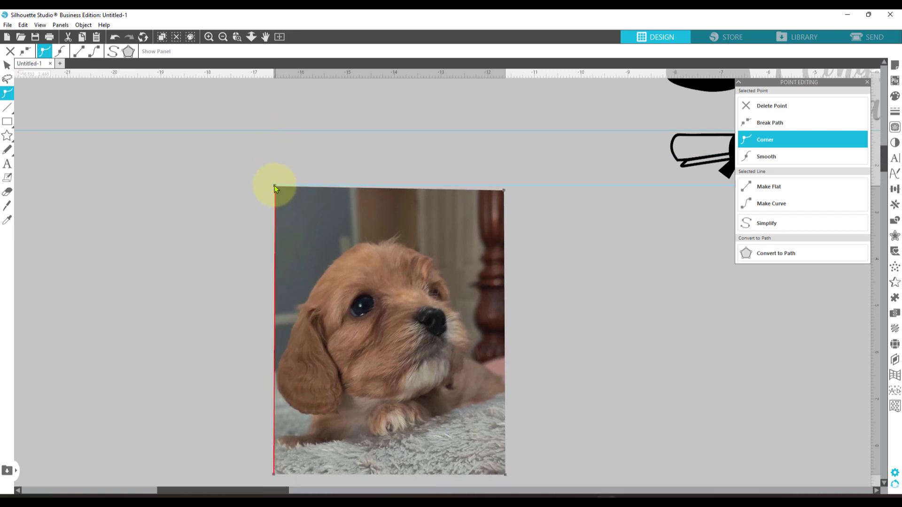
Step: Lower the guide to the photo's cropped top edge, level the upper corners against it and finish point editing
click(361, 129)
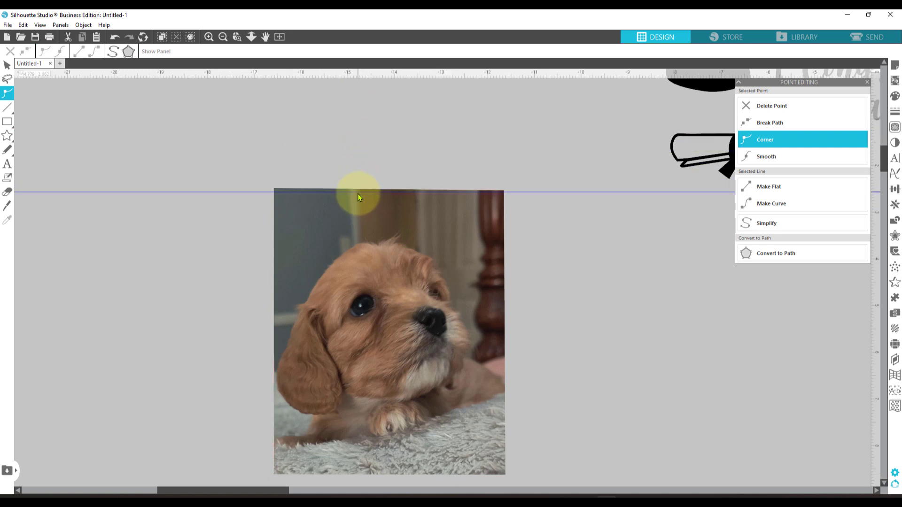
click(280, 190)
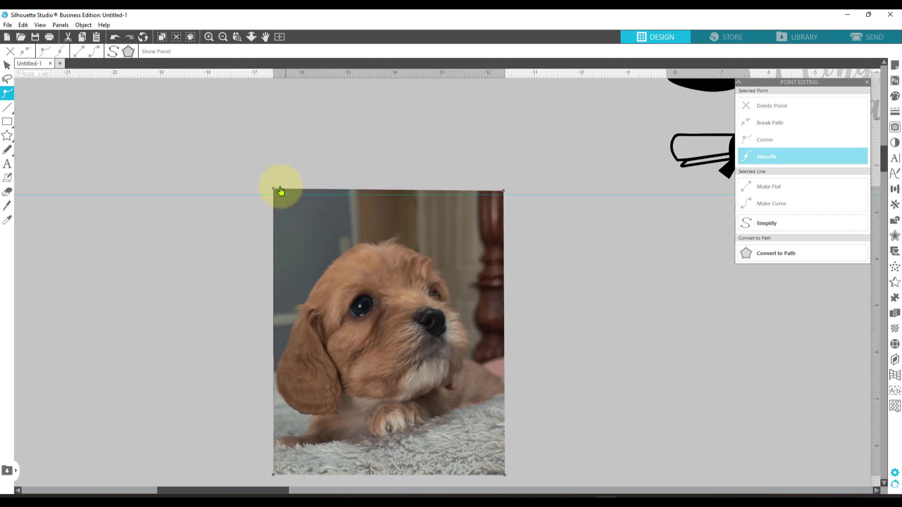
click(271, 189)
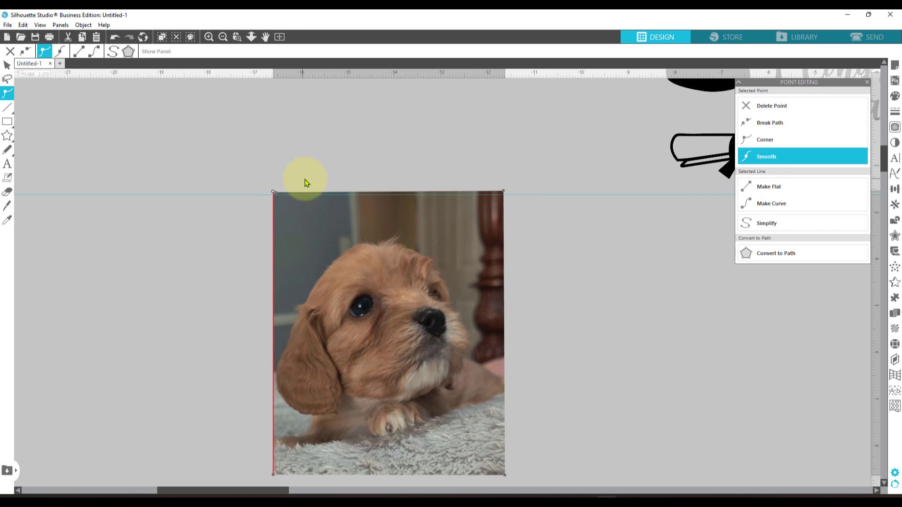
double_click(502, 192)
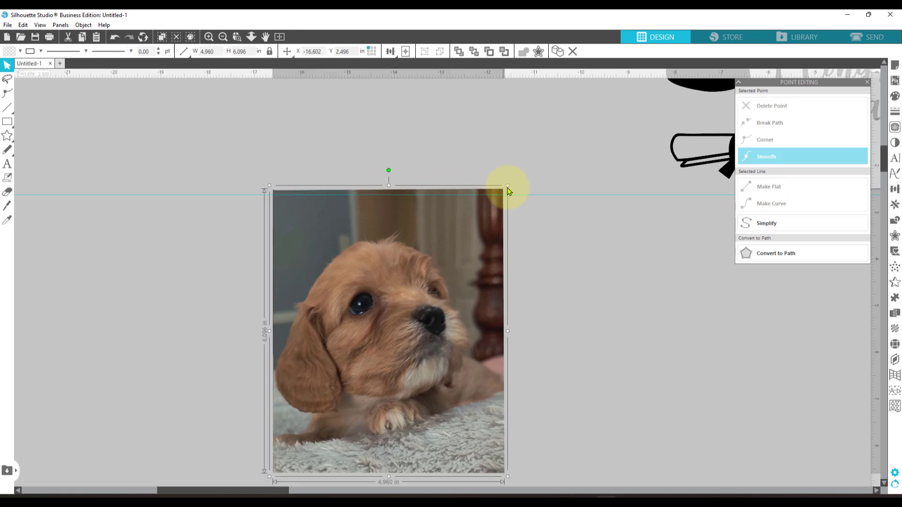
Step: Level the photo's upper-right corner with point editing and remove the horizontal guide from above the puppy photo
double_click(498, 194)
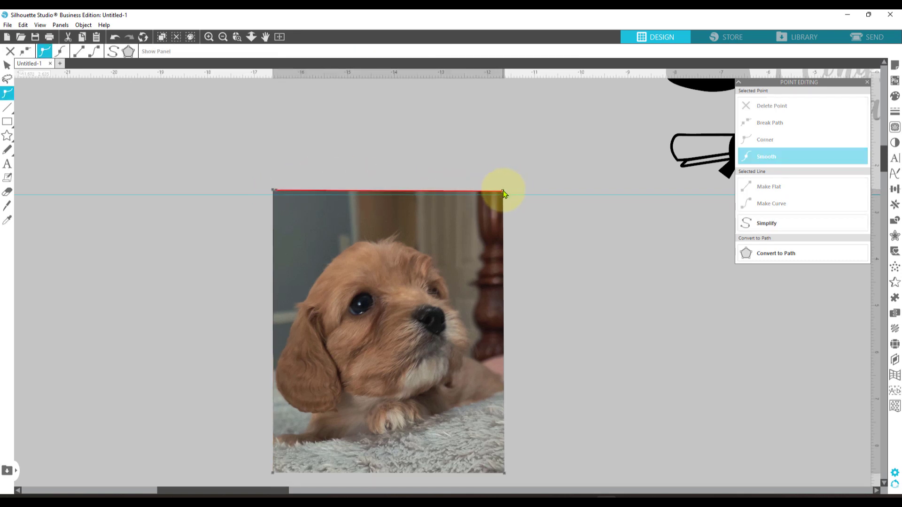
click(512, 185)
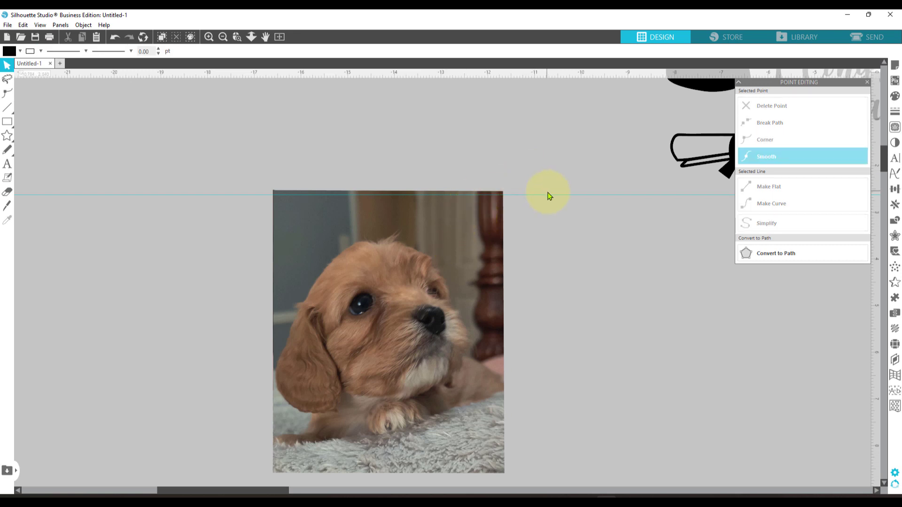
drag(548, 195, 568, 50)
Step: Move the cropped puppy photo across the workspace so it sits just beside the page's left edge
drag(374, 308, 525, 216)
drag(242, 483, 384, 479)
drag(148, 299, 522, 354)
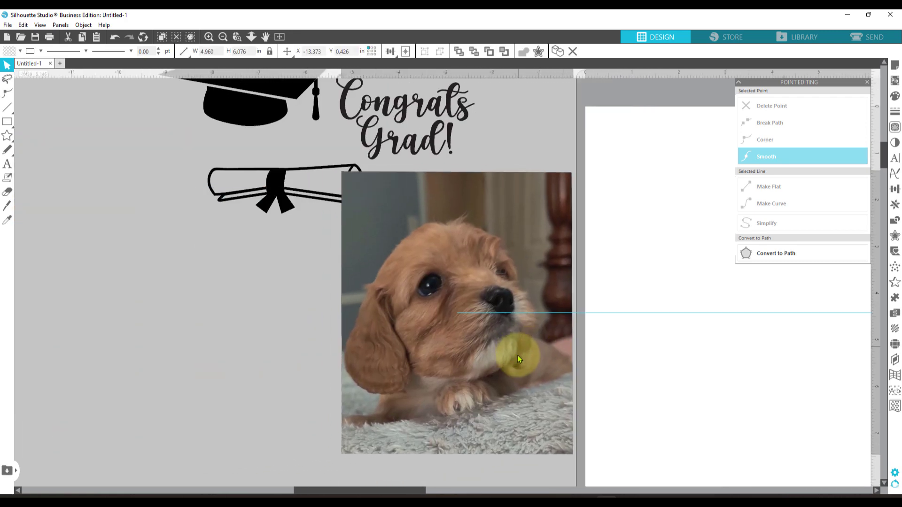
drag(396, 493, 429, 490)
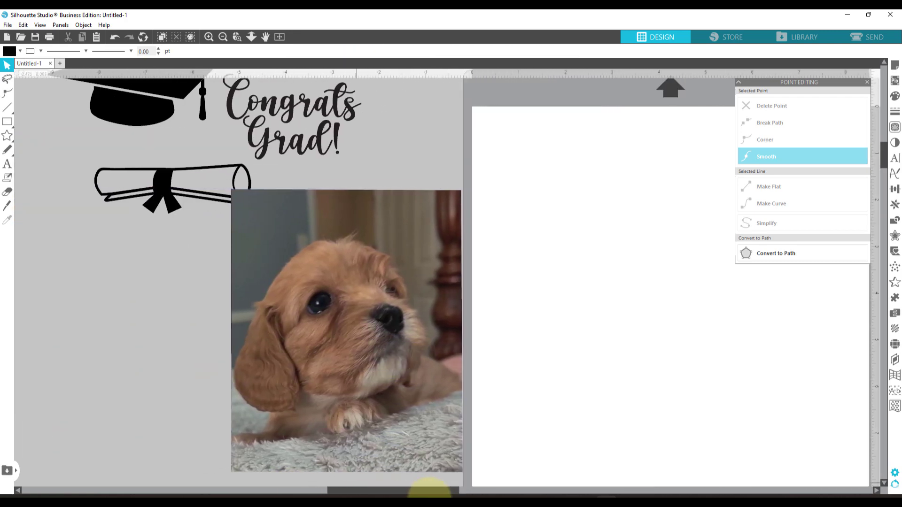
Step: Move the Congrats Grad! phrase onto the upper middle of the page, at about X 2.8 in, Y 1.0 in
drag(326, 137, 630, 212)
drag(389, 493, 447, 491)
drag(415, 236, 482, 234)
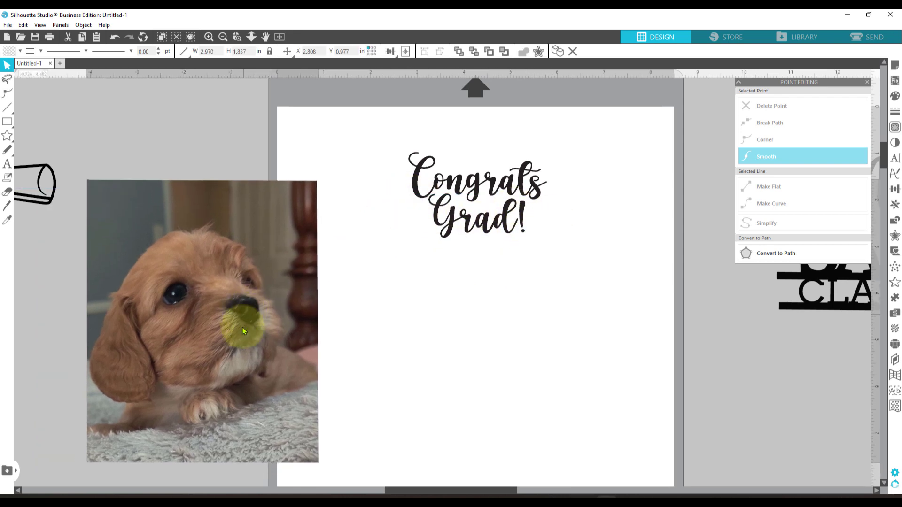
Step: Ungroup the Congrats Grad! phrase and delete the word Grad! with all parts of its exclamation mark
click(441, 237)
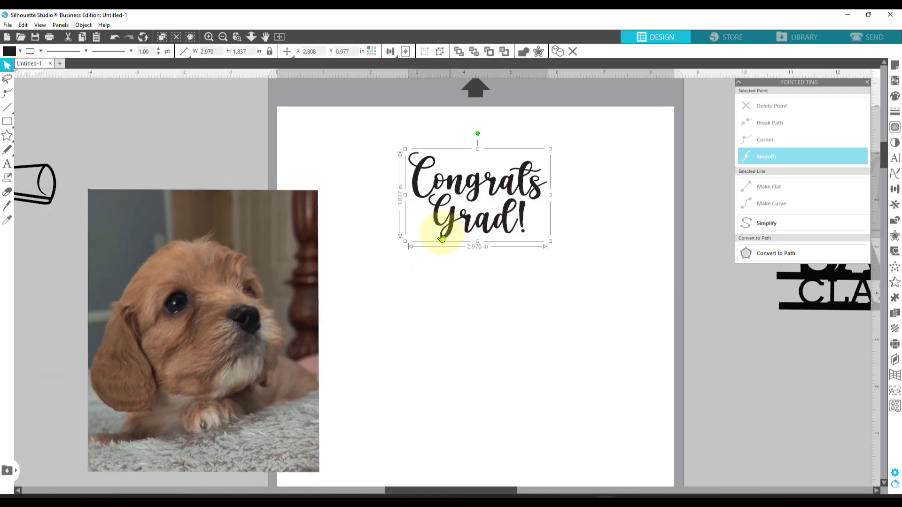
right_click(483, 228)
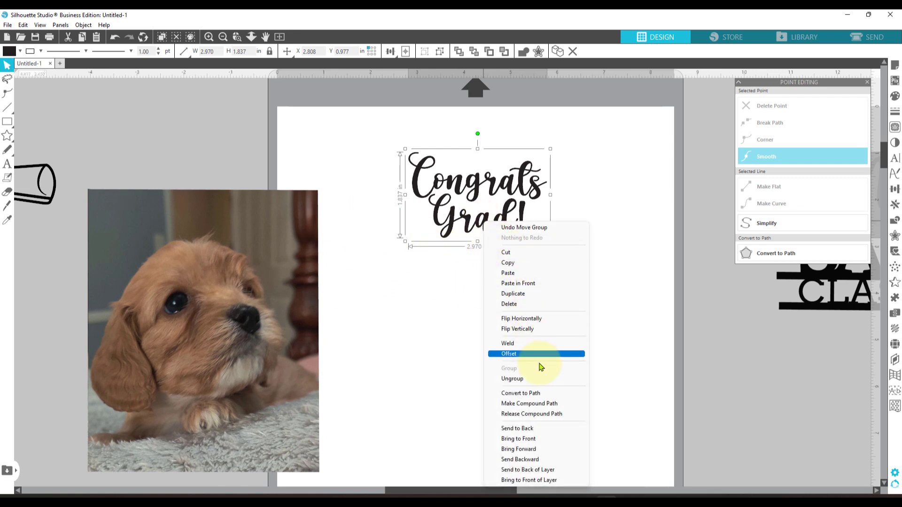
click(543, 378)
click(549, 272)
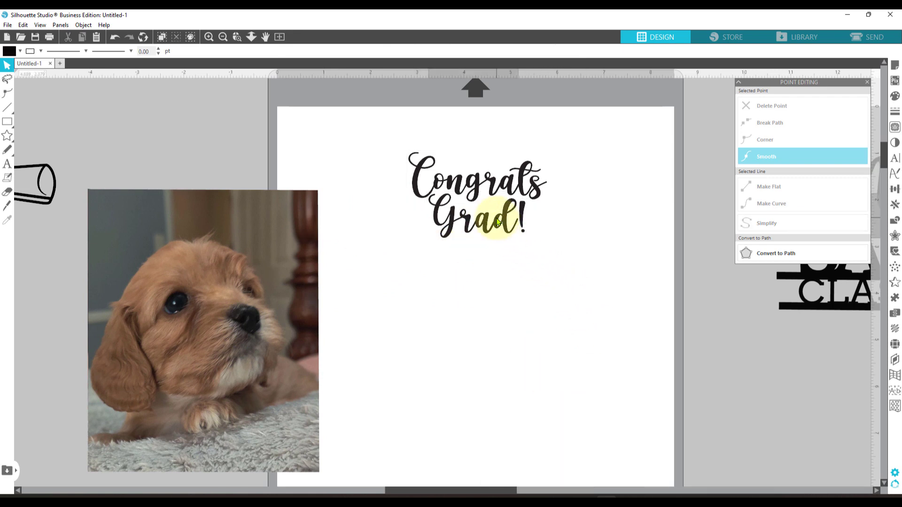
drag(498, 218, 493, 282)
click(510, 249)
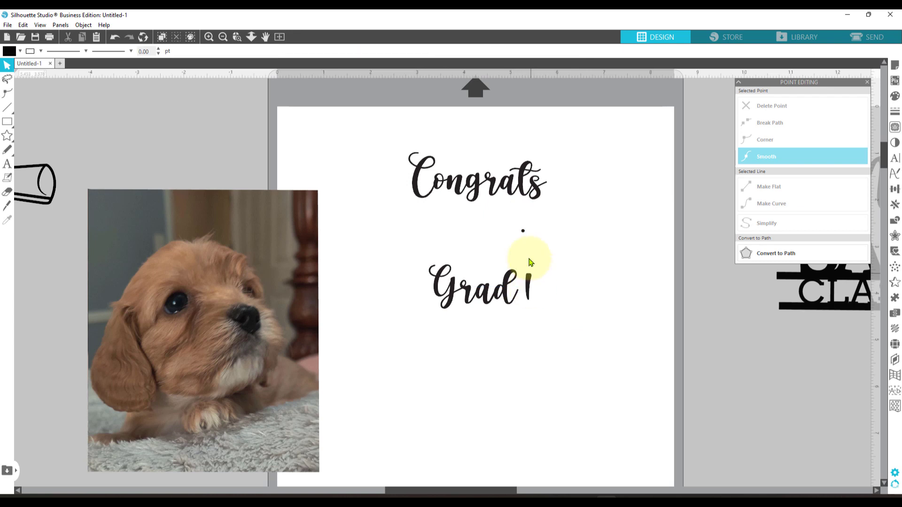
drag(554, 306, 404, 272)
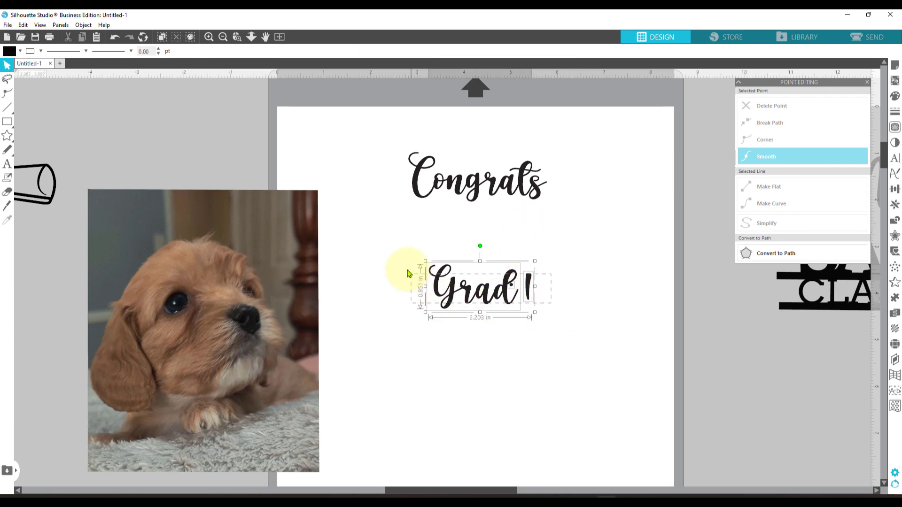
key(Delete)
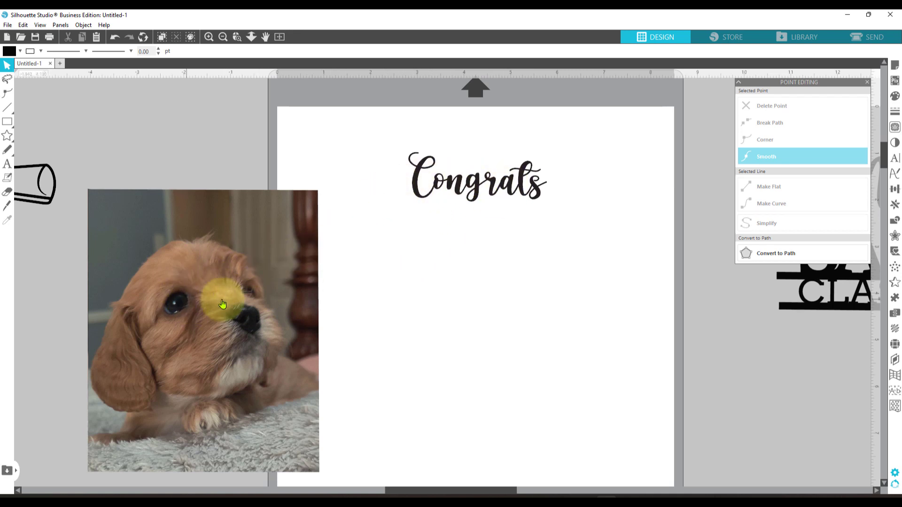
Step: Add a bold 72 pt Arial text with the graduate's first name in capitals below Congrats
click(7, 163)
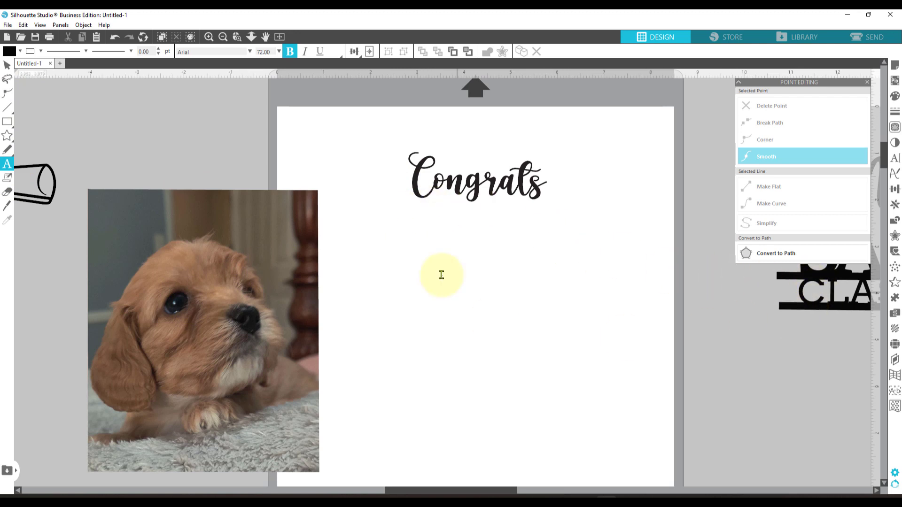
click(521, 301)
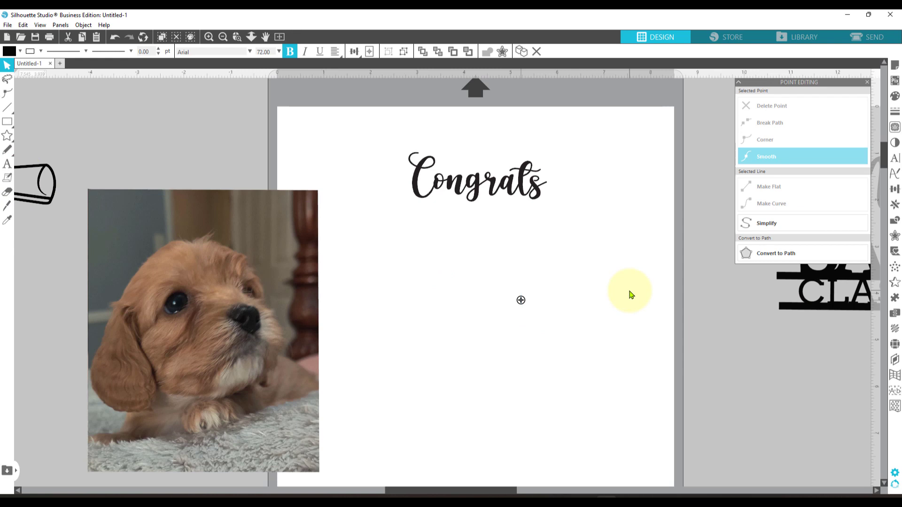
text(SA)
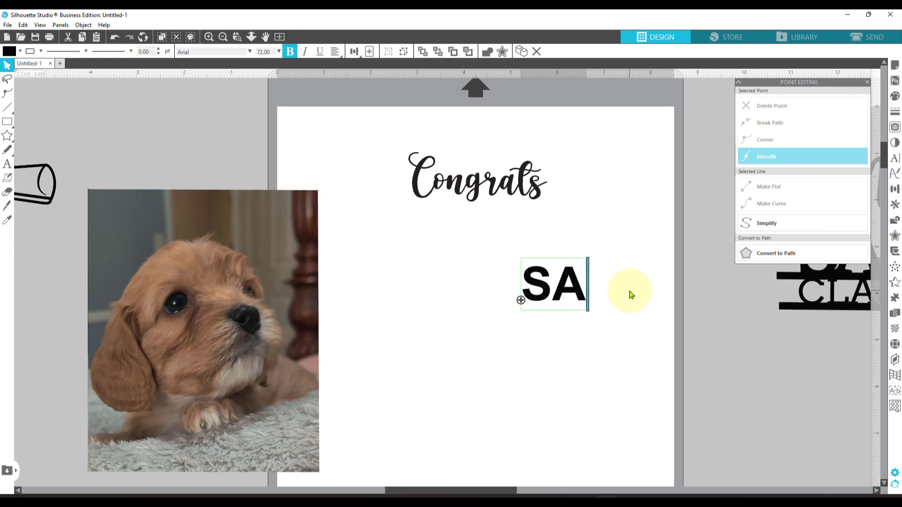
text(DIE)
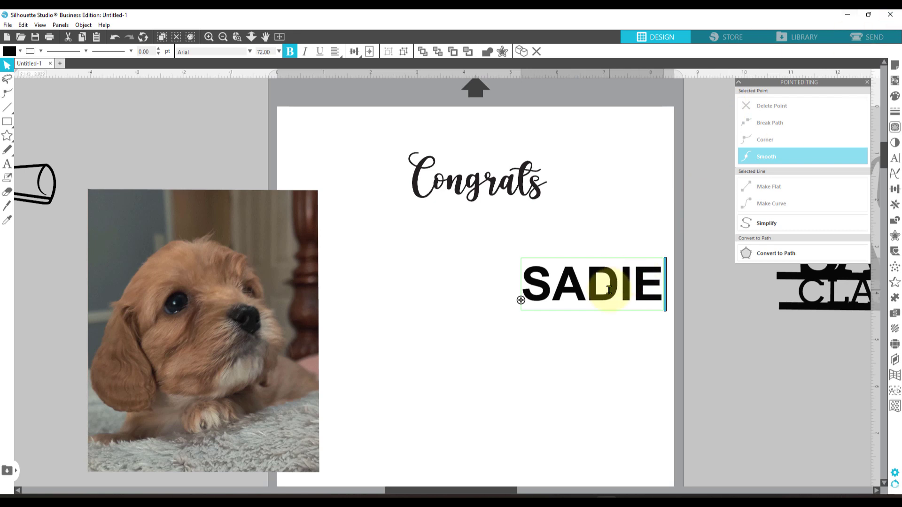
click(628, 312)
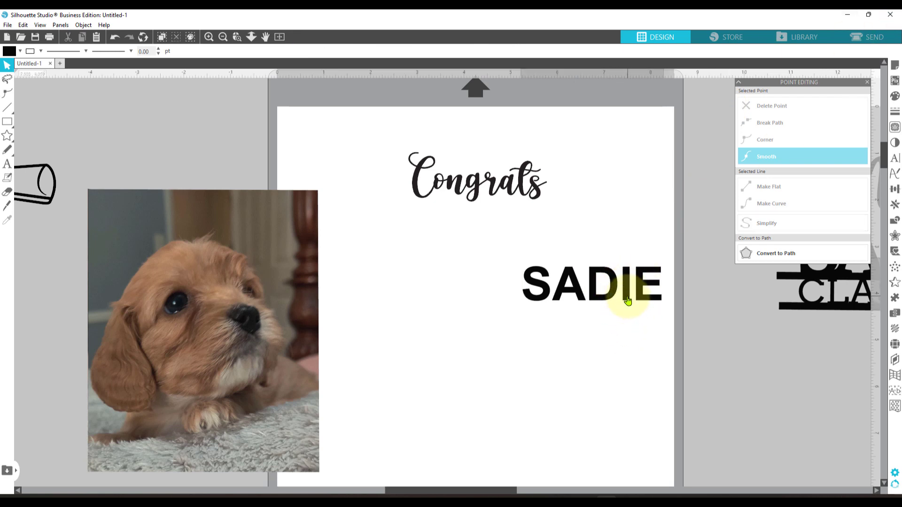
Step: Try the name directly beneath Congrats and shift it down clear of the word
drag(630, 298, 512, 218)
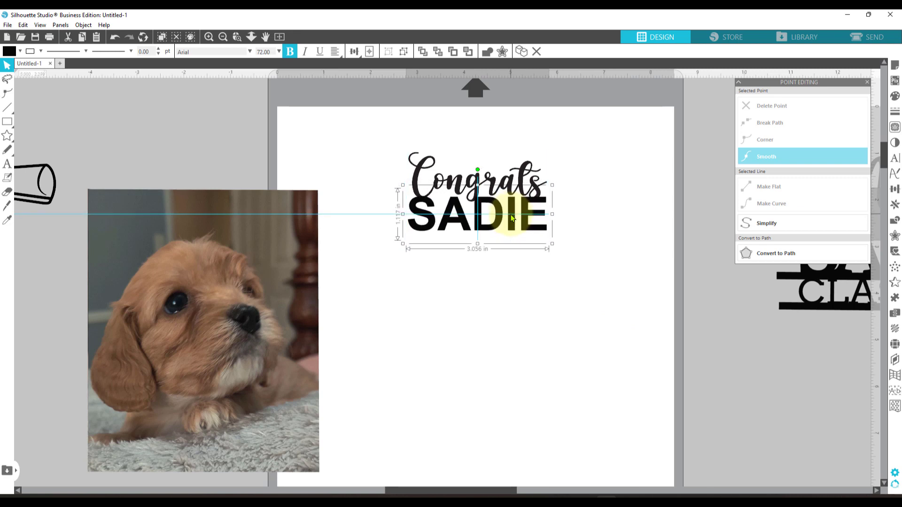
click(549, 276)
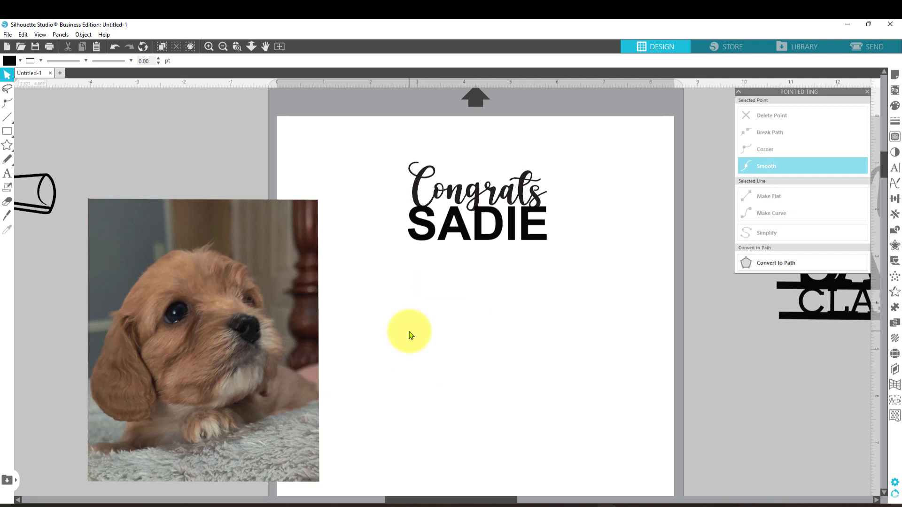
double_click(494, 237)
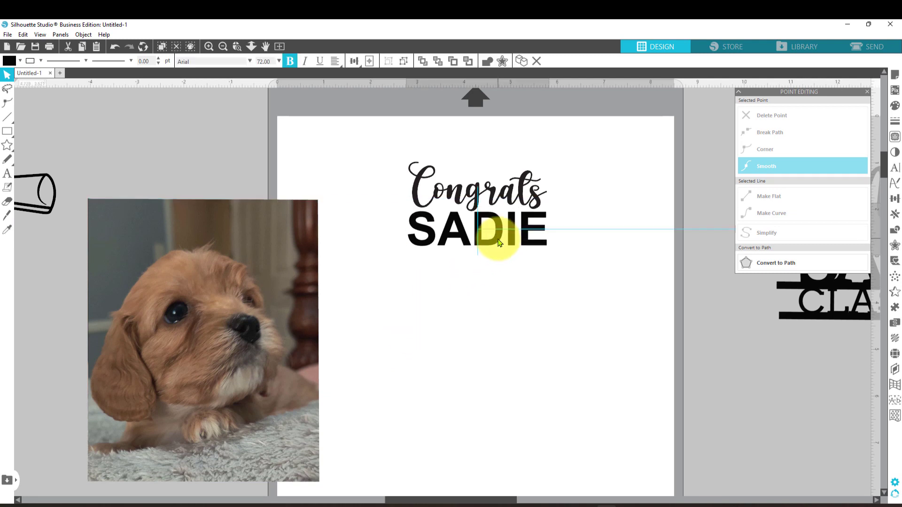
drag(499, 242, 495, 237)
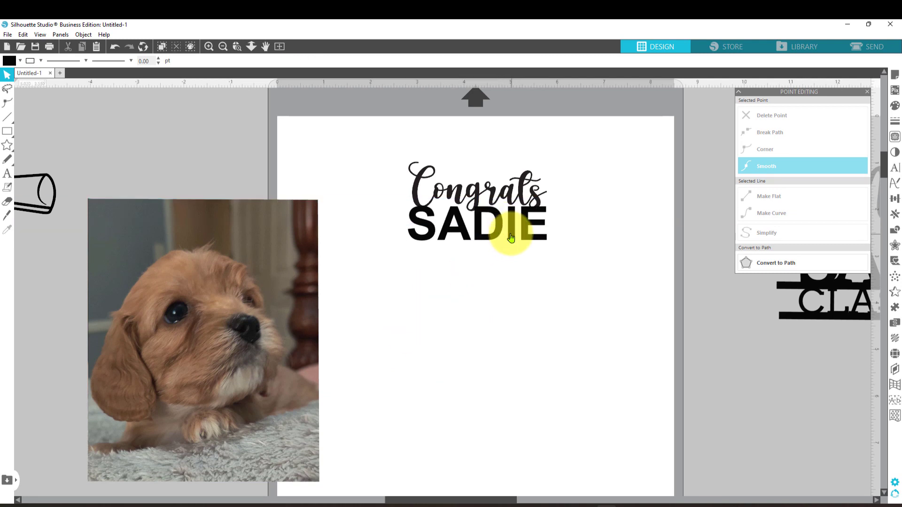
key(ctrl+z)
Step: Enlarge Congrats to 6 in wide and centre it near the page's upper edge, at about X 1.3 in, Y 0.5 in
click(491, 195)
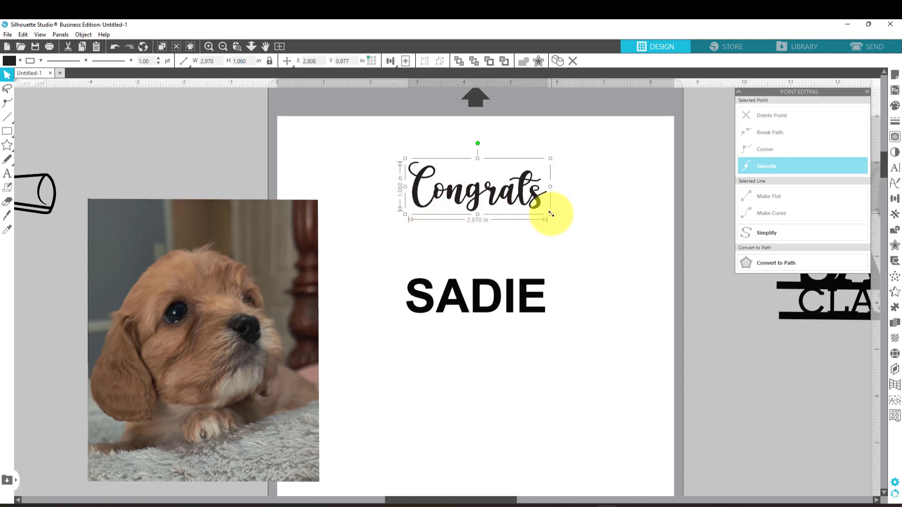
drag(550, 214, 658, 267)
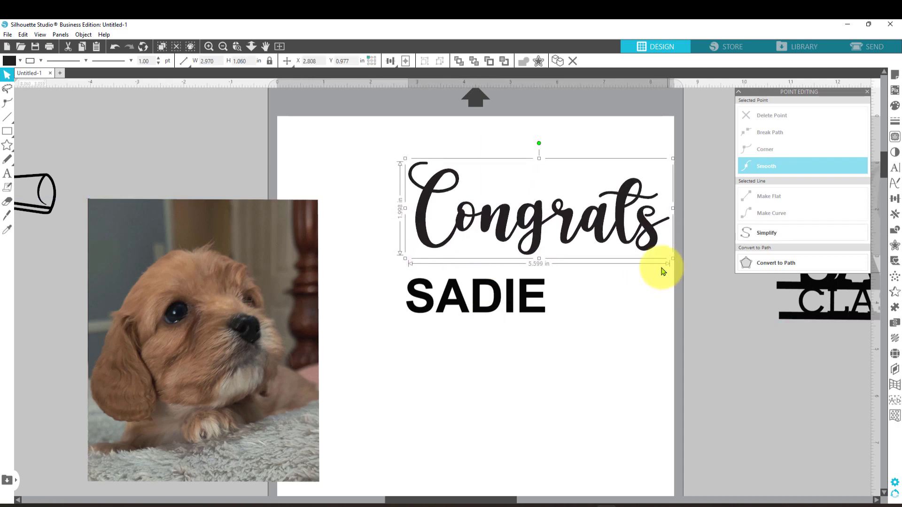
drag(562, 227, 475, 196)
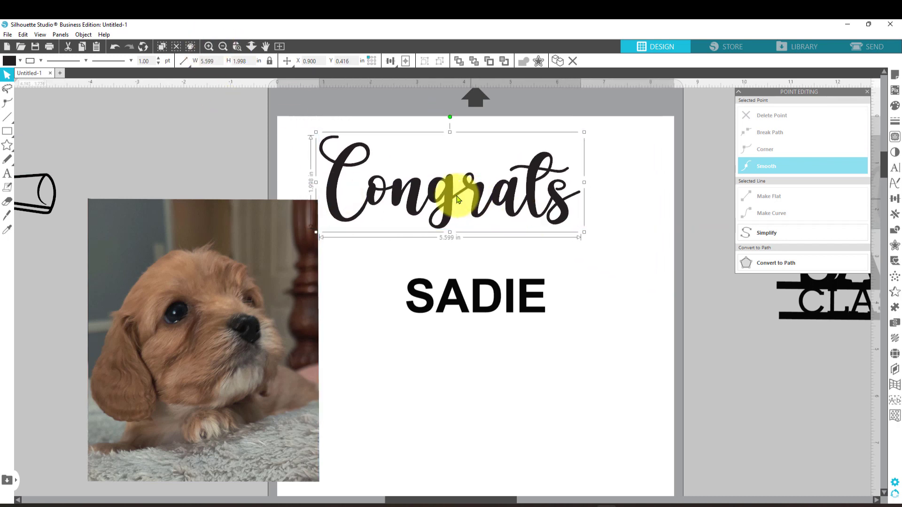
drag(221, 65, 186, 60)
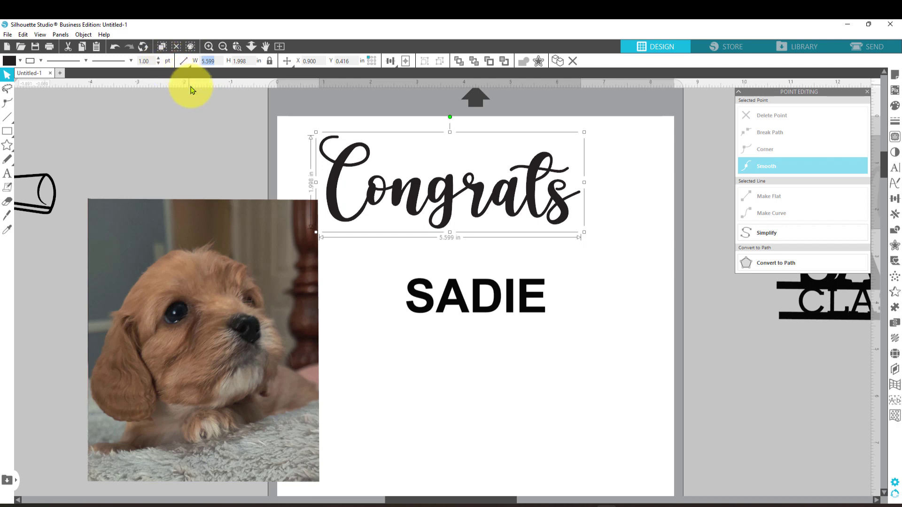
key(Return)
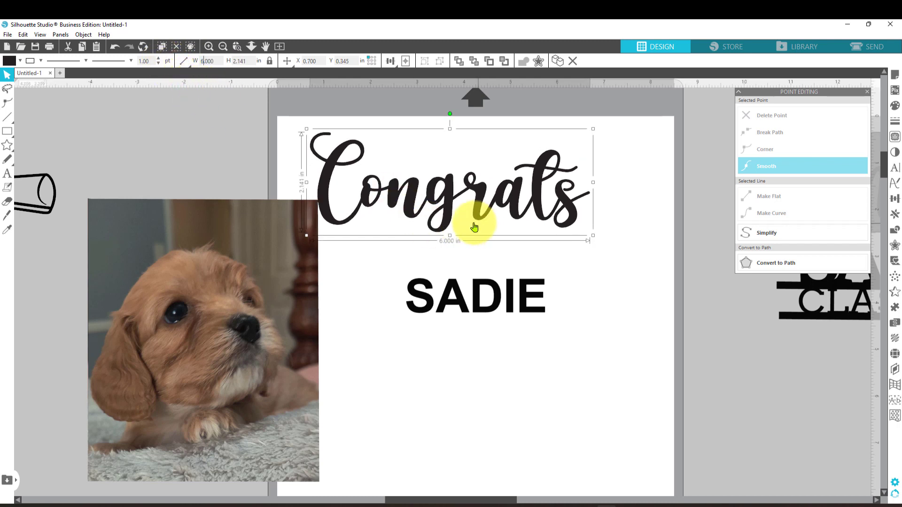
drag(447, 223, 479, 227)
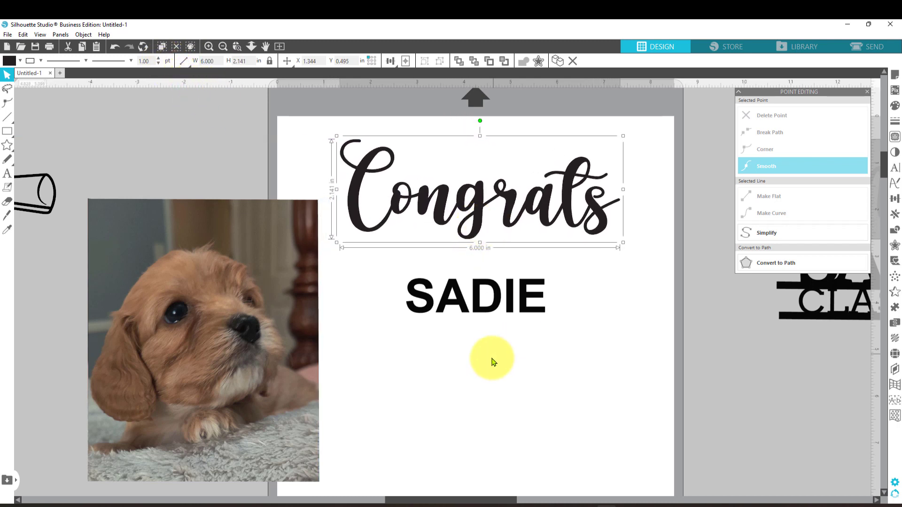
Step: Enlarge the name to about 5.1 in wide and centre it beneath Congrats so the letters overlap
drag(484, 318, 455, 258)
drag(522, 240, 609, 308)
mouse_move(483, 252)
mouse_down()
mouse_move(469, 255)
mouse_move(480, 262)
mouse_up()
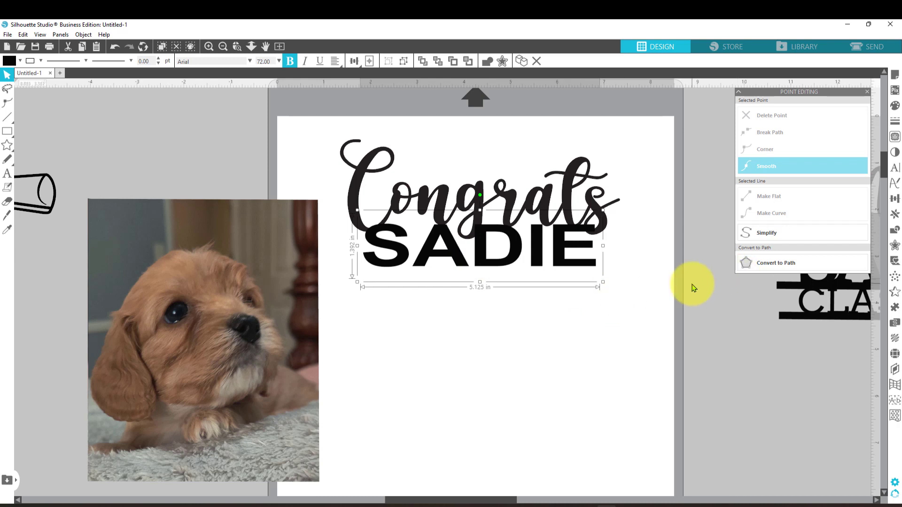
Step: Change the name's font to ChunkFive and recentre it against the lower edge of Congrats
click(894, 167)
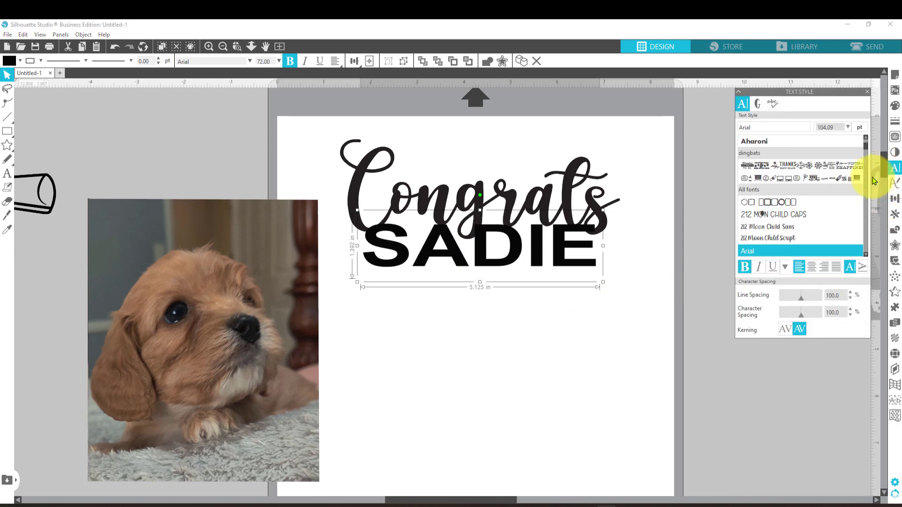
scroll(789, 190, up, 3)
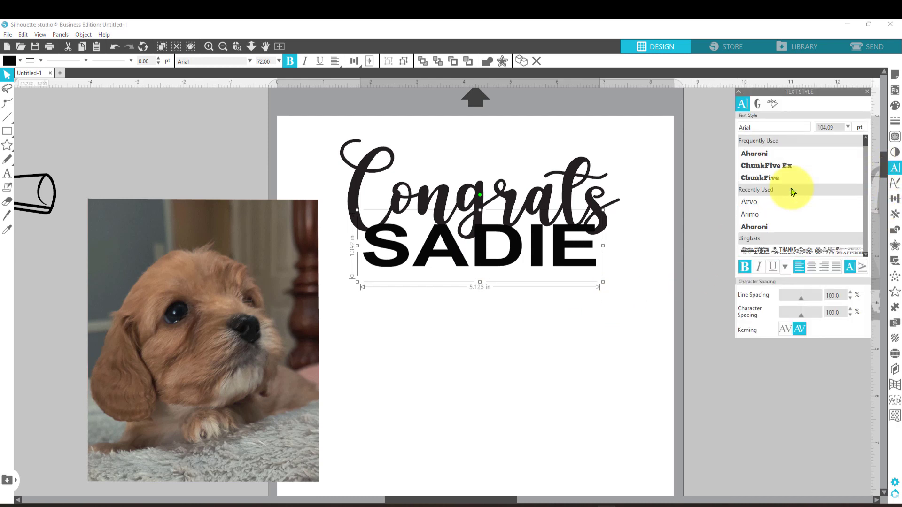
click(781, 179)
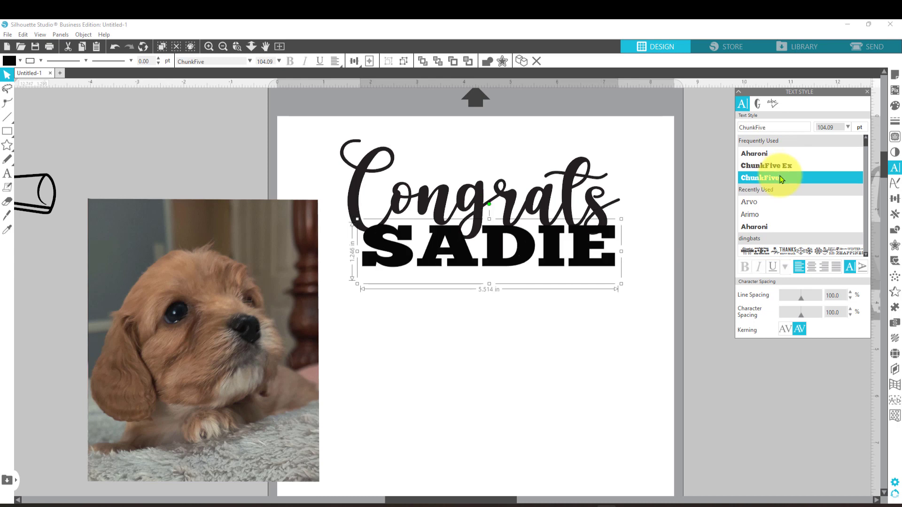
drag(520, 253, 513, 259)
scroll(815, 213, down, 10)
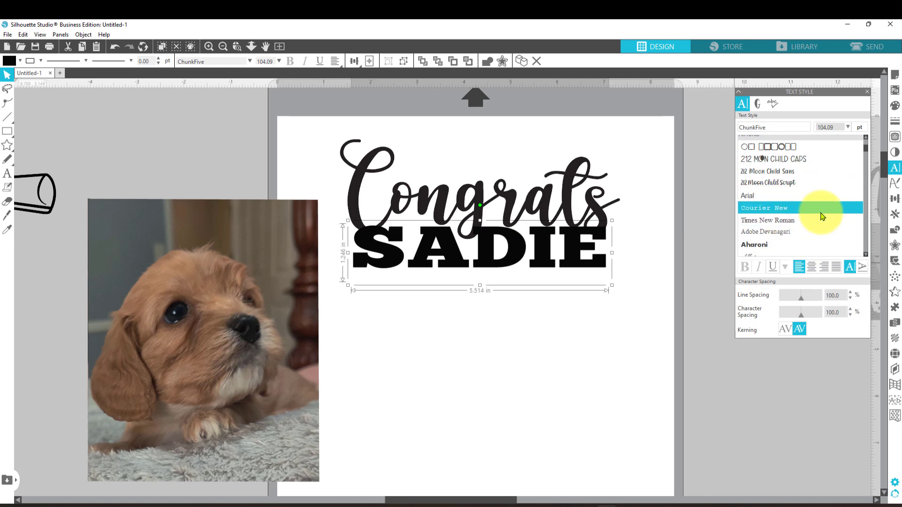
scroll(822, 216, down, 2)
scroll(821, 217, down, 4)
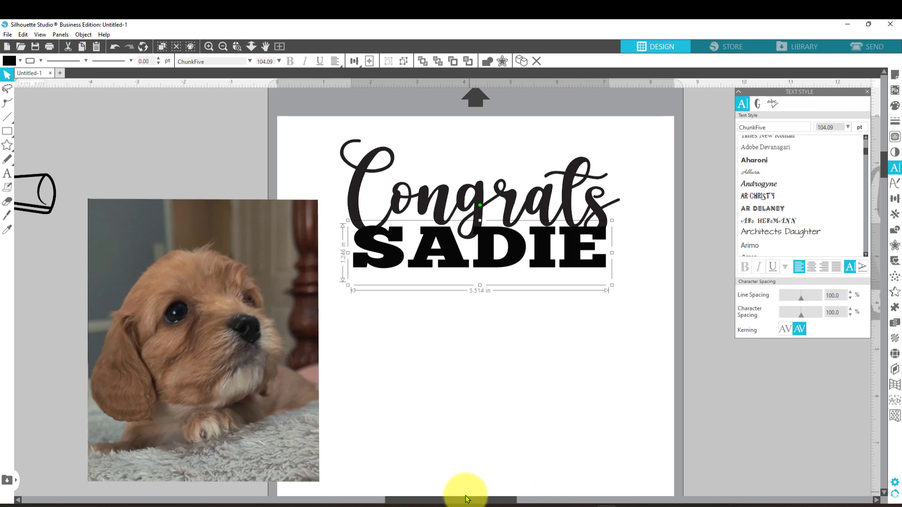
Step: Move the blue serif name up beside the finished Congrats sample design and deselect it
drag(463, 499, 696, 499)
click(224, 49)
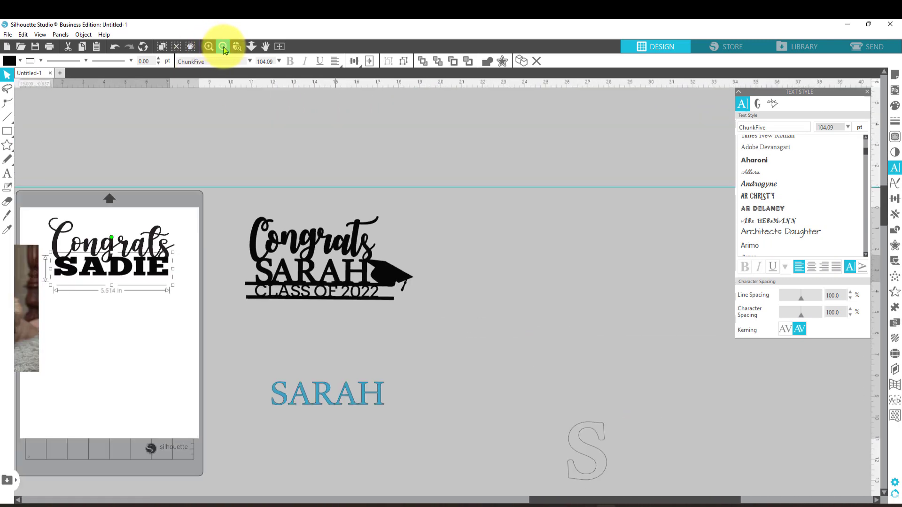
drag(388, 359, 514, 255)
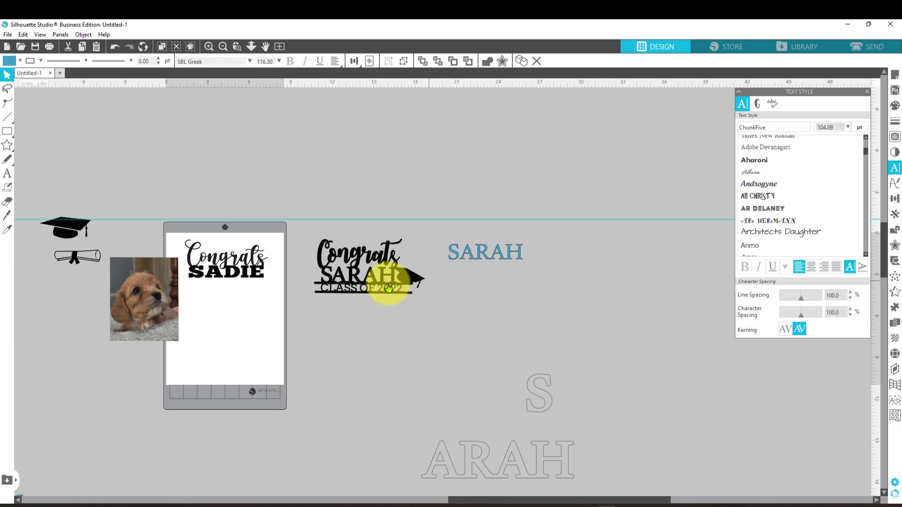
click(435, 244)
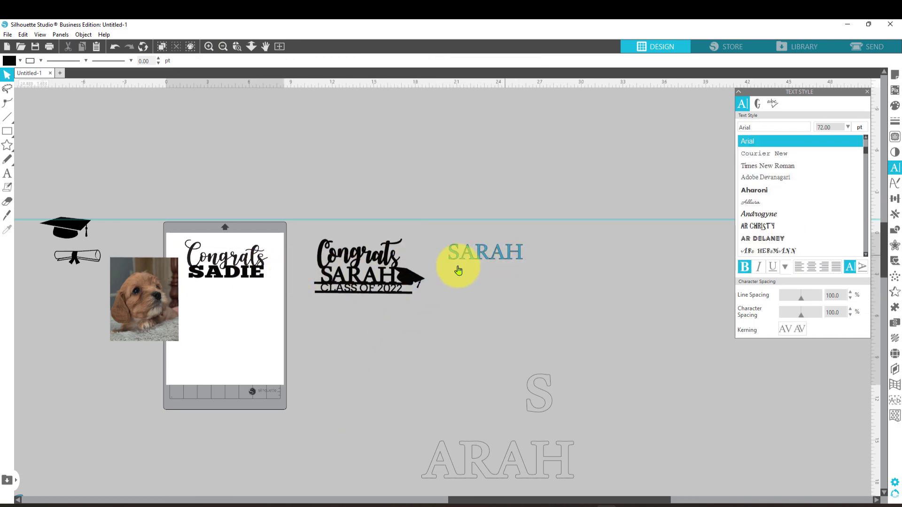
Step: Move the name clear of Congrats, copy the blue serif sample name's style onto it, and shift the puppy photo off the page
drag(242, 282, 239, 308)
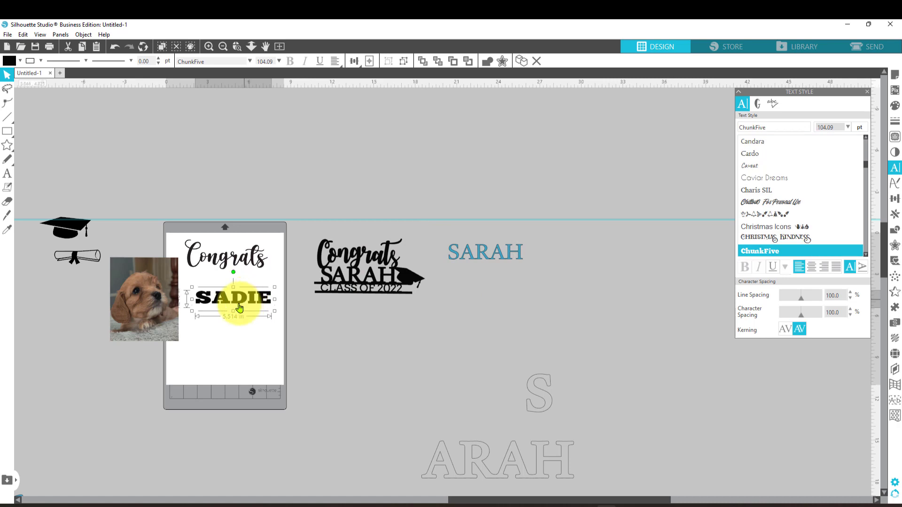
click(7, 231)
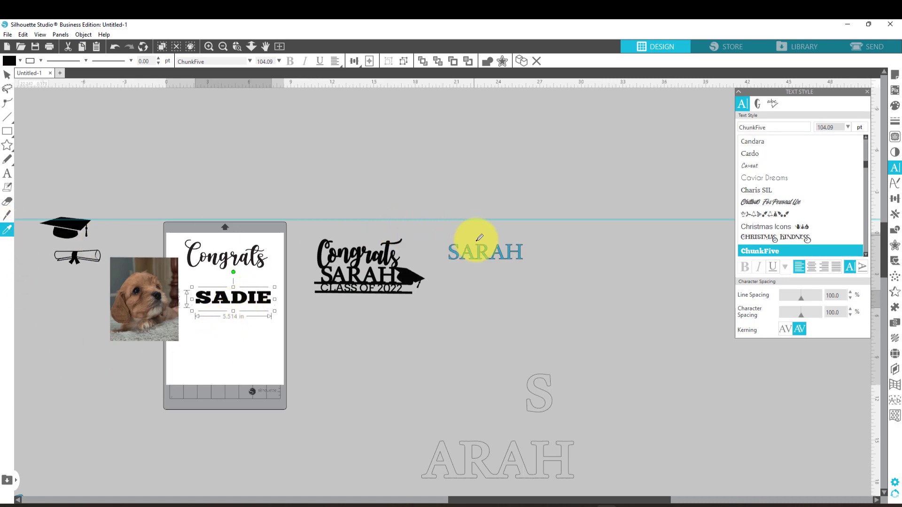
click(488, 248)
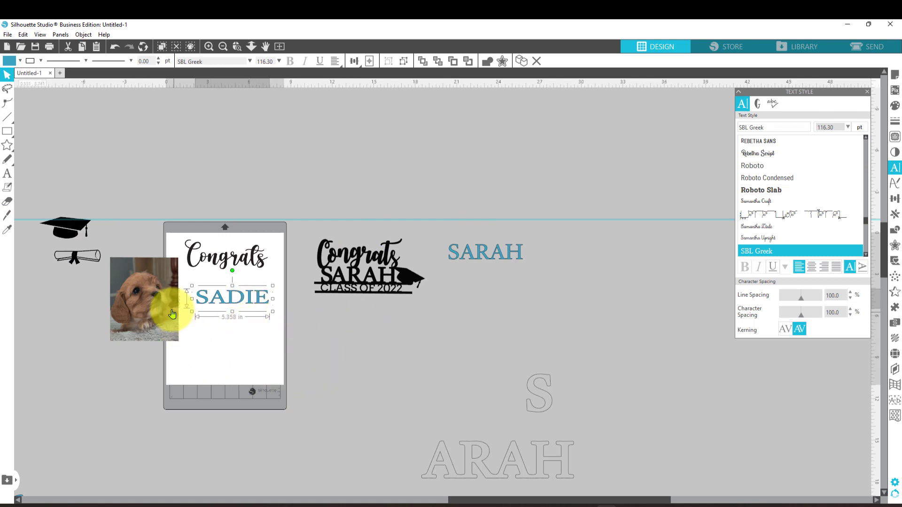
drag(153, 306, 131, 315)
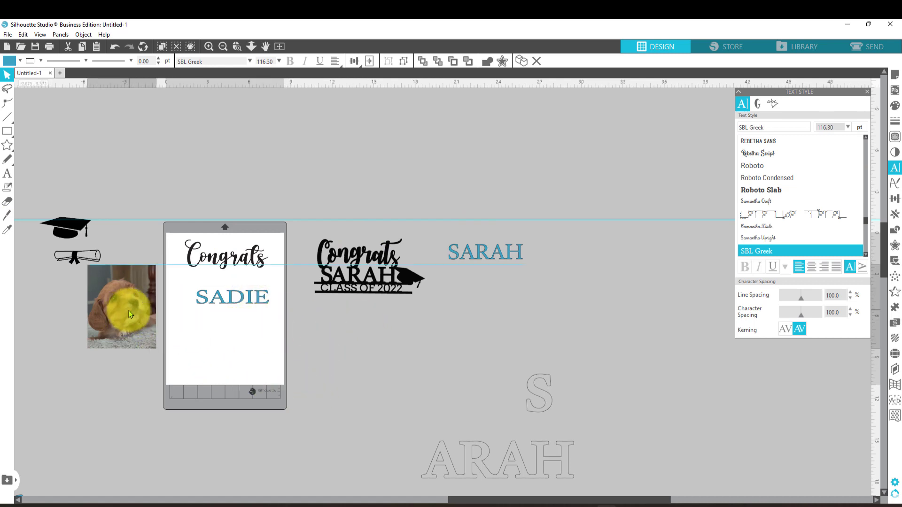
Step: Reposition the name closer beneath Congrats and set its character spacing to 80% so the letters overlap
click(237, 47)
drag(176, 225, 401, 368)
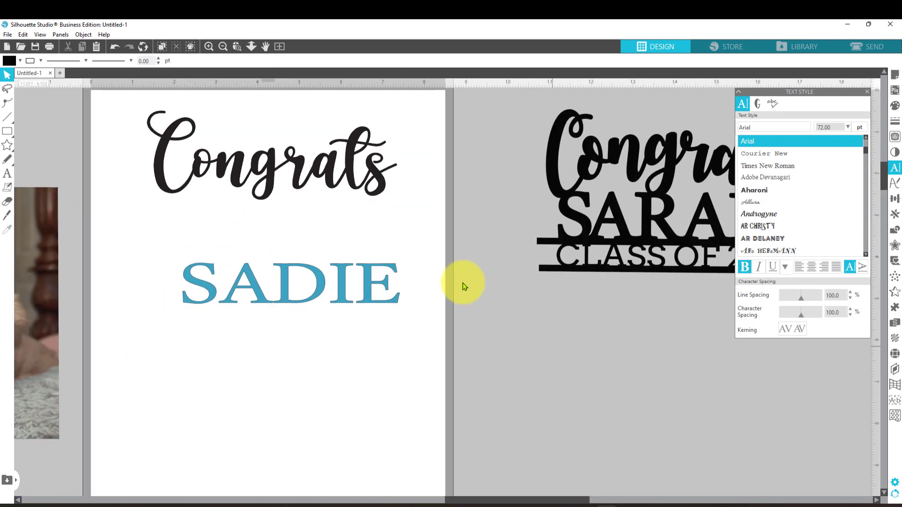
drag(311, 278, 302, 254)
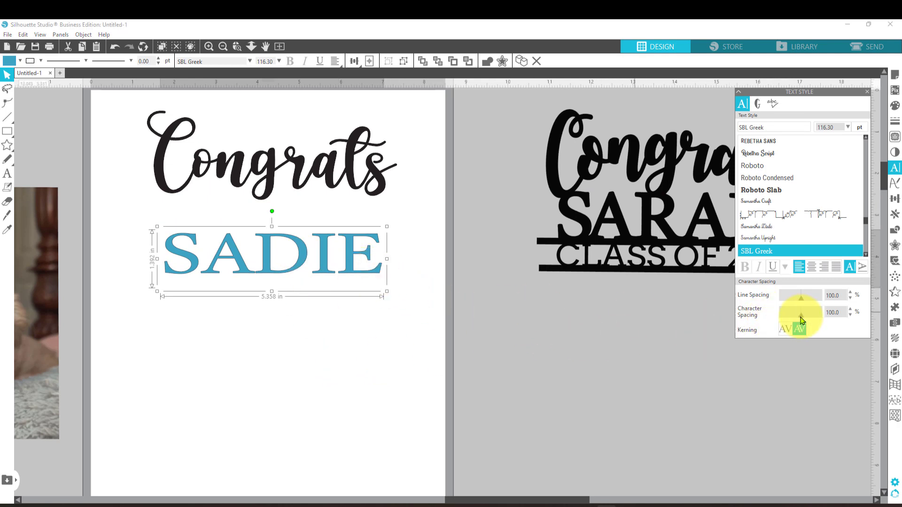
drag(801, 321, 797, 320)
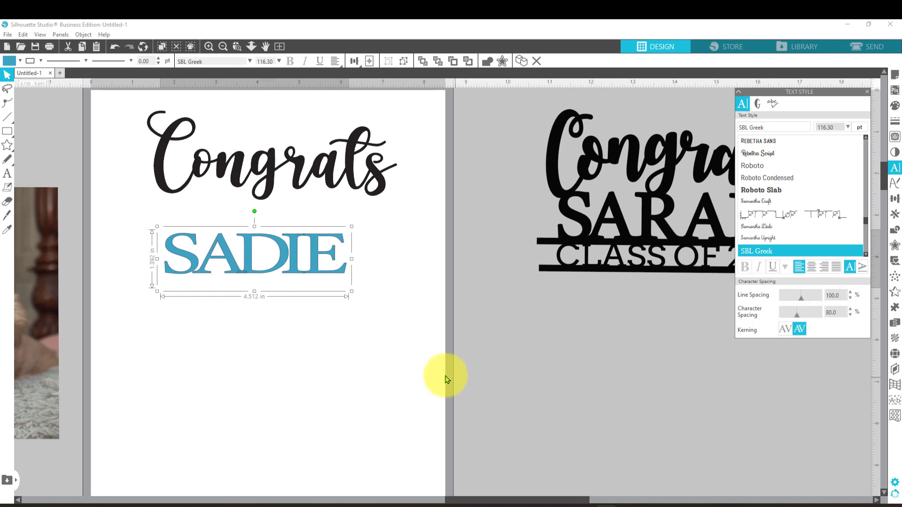
Step: Try a 0.070 in offset around the name, inspect it apart from the original letters, and undo it
click(432, 373)
click(308, 273)
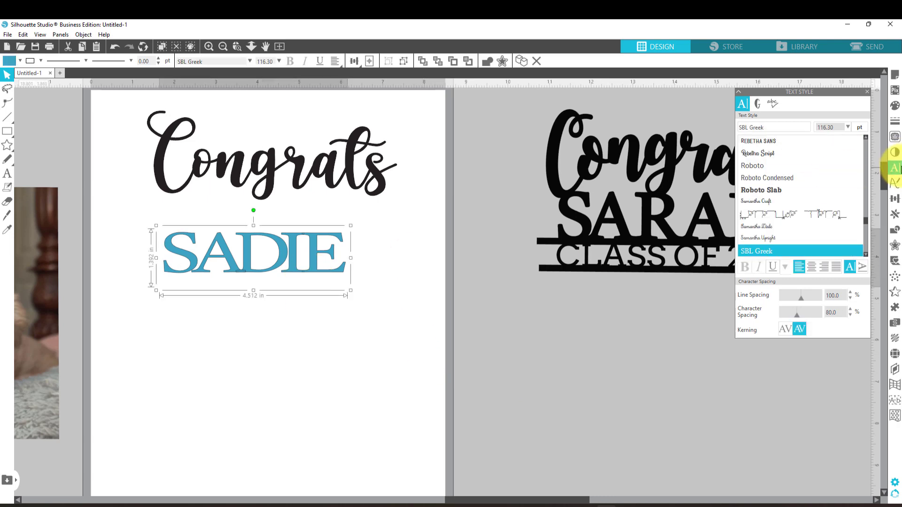
click(895, 245)
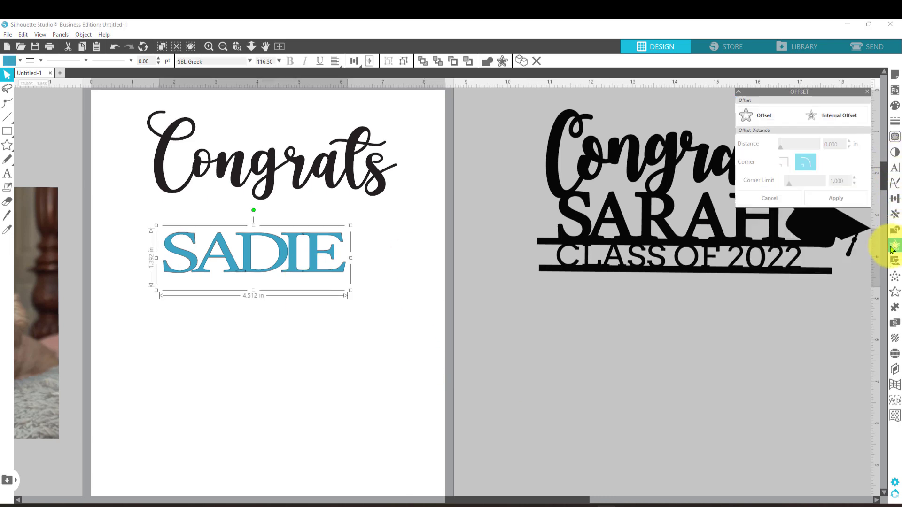
click(748, 123)
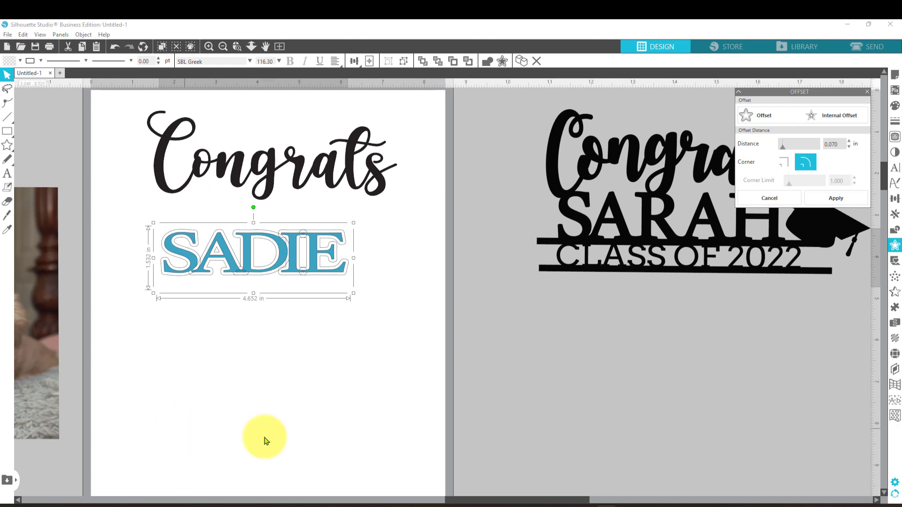
click(308, 430)
drag(291, 255, 409, 381)
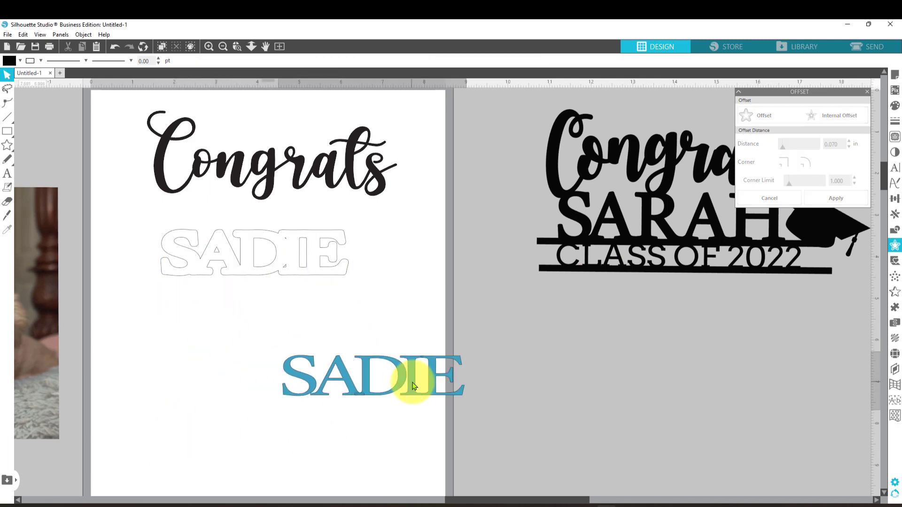
click(316, 314)
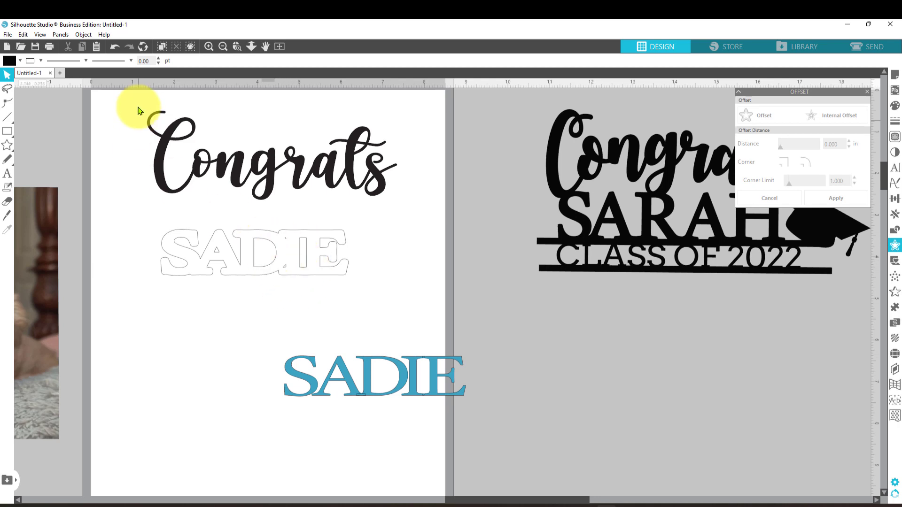
click(115, 46)
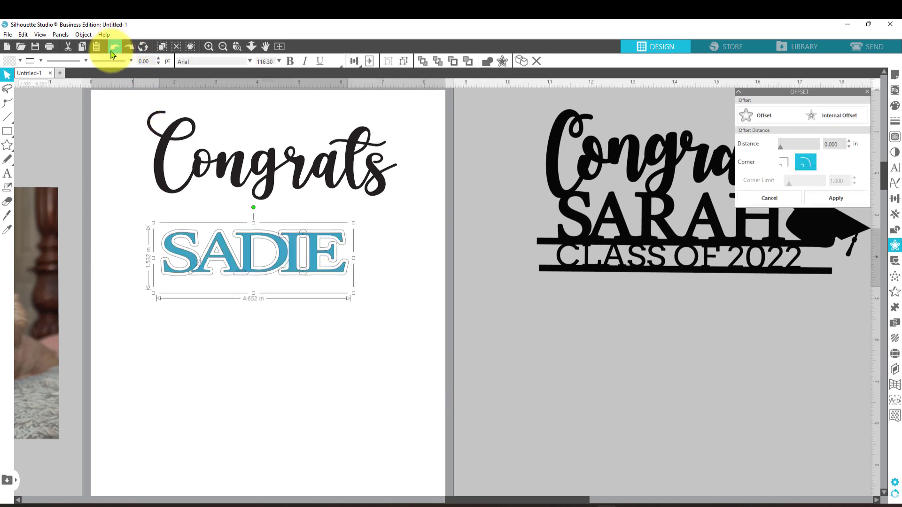
click(115, 46)
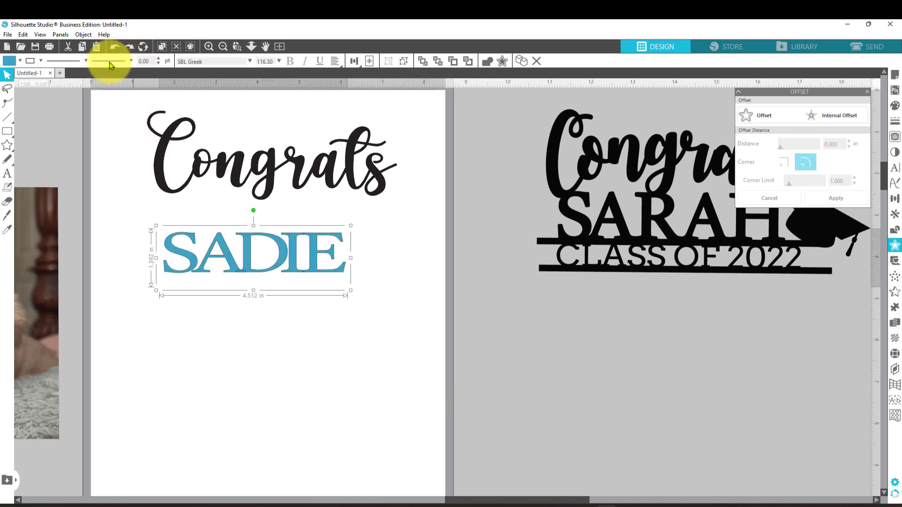
Step: Create a 0.025 in rounded offset around the name and move the original blue name down away from it
click(760, 120)
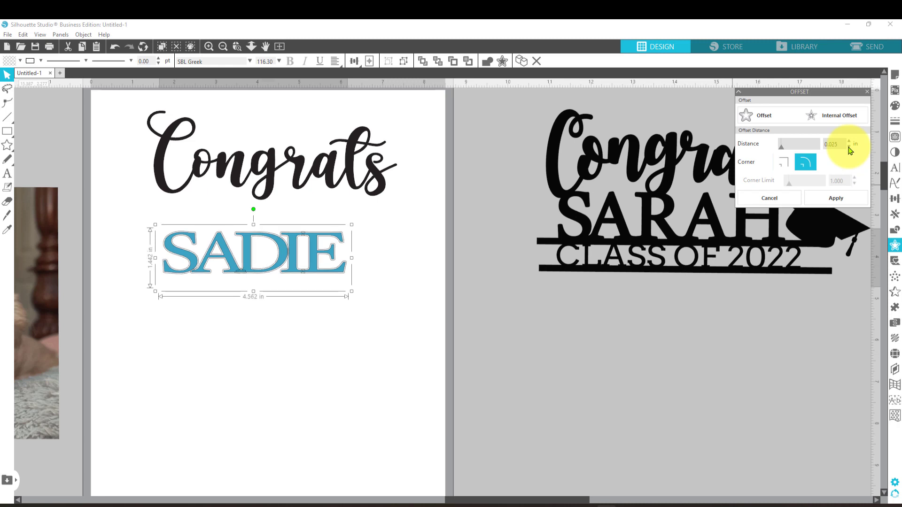
click(326, 373)
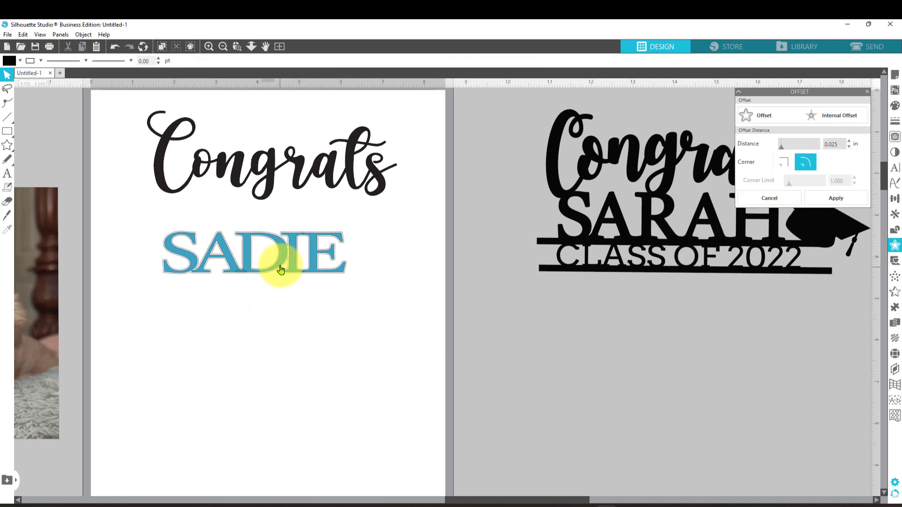
drag(282, 262, 336, 394)
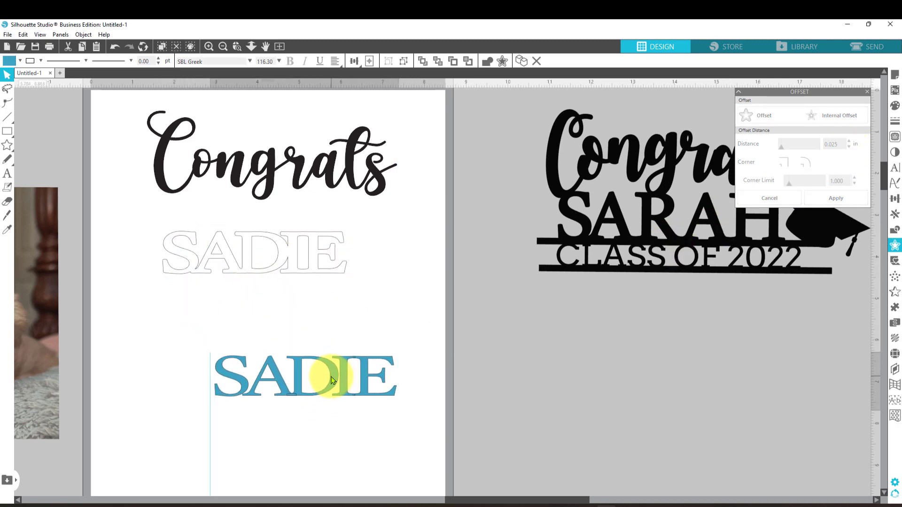
Step: Fill the offset name with black and place it against the lower edge of Congrats
click(271, 242)
click(10, 60)
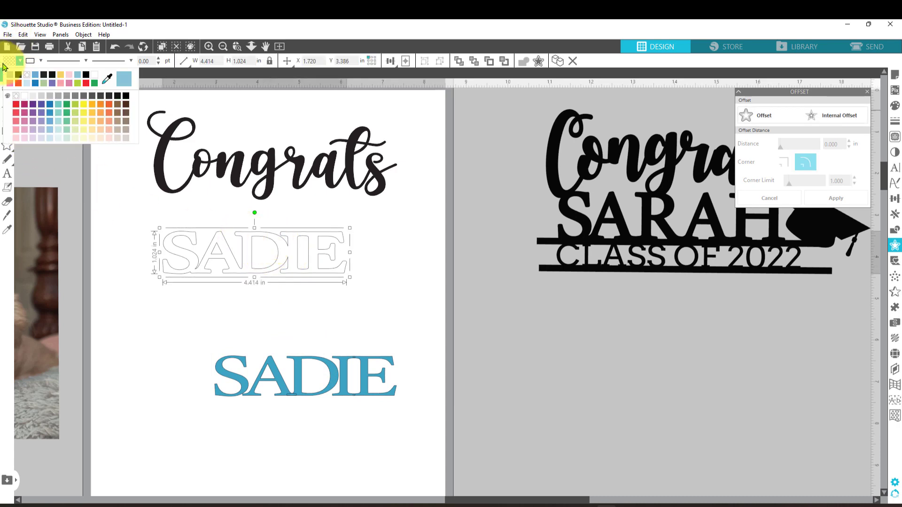
click(18, 75)
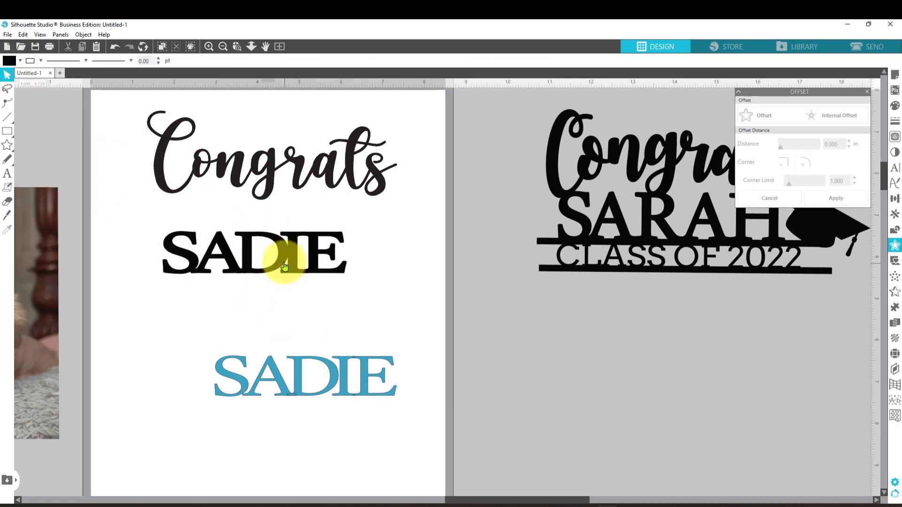
drag(282, 258, 266, 218)
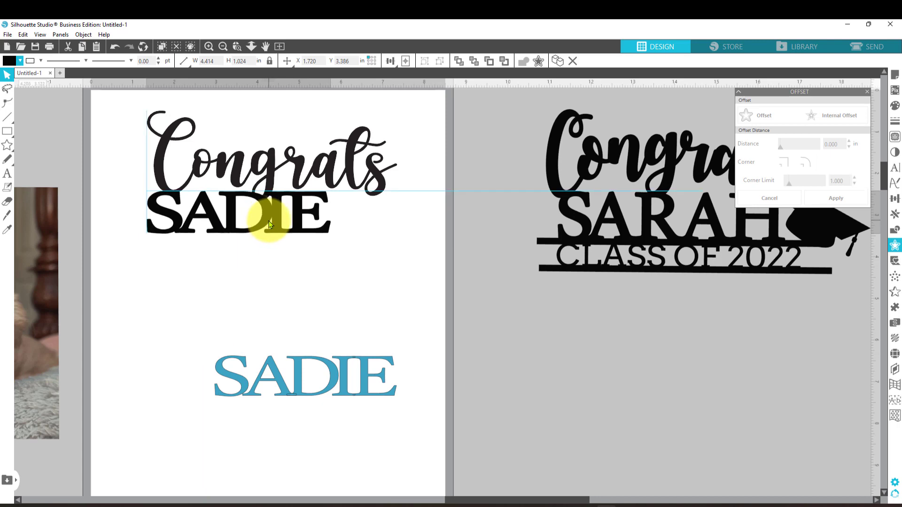
click(321, 231)
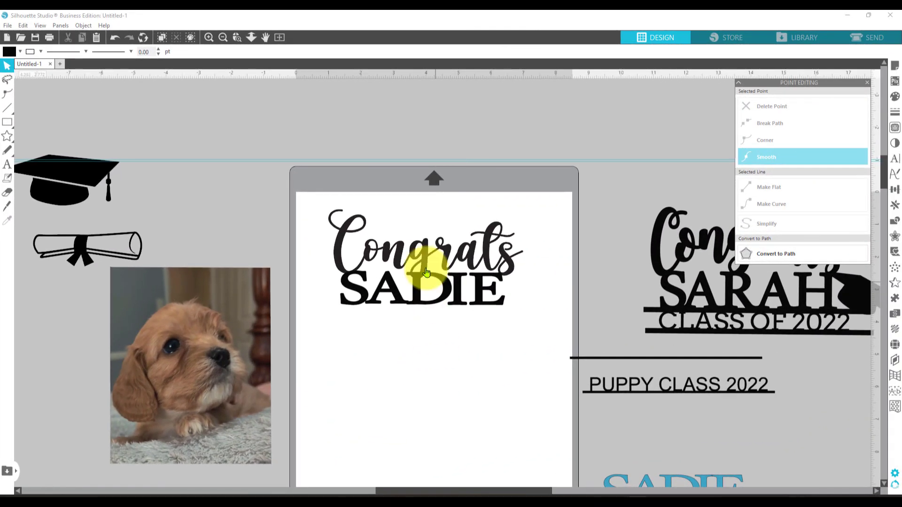
Step: Group Congrats with the name beneath it and move the group off the page, to about X -4.5 in, Y -2.4 in
drag(322, 191, 545, 326)
right_click(498, 297)
click(540, 183)
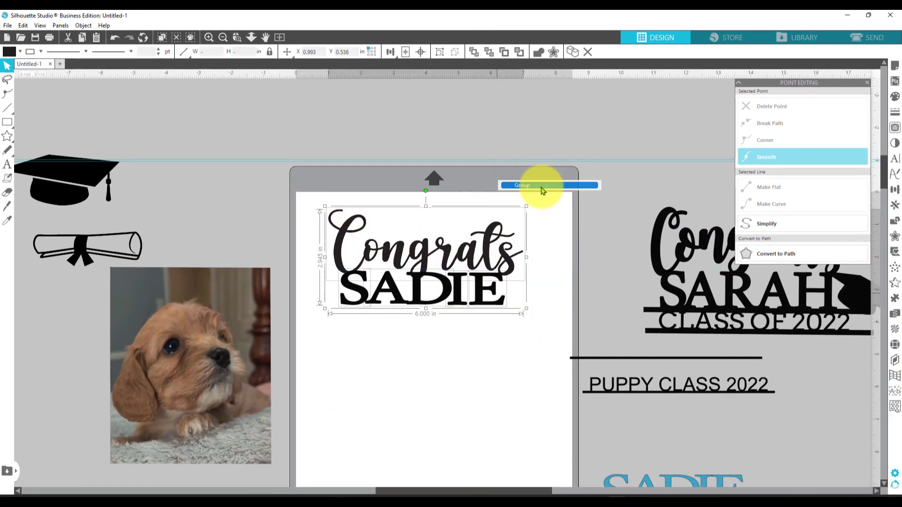
drag(440, 273, 262, 177)
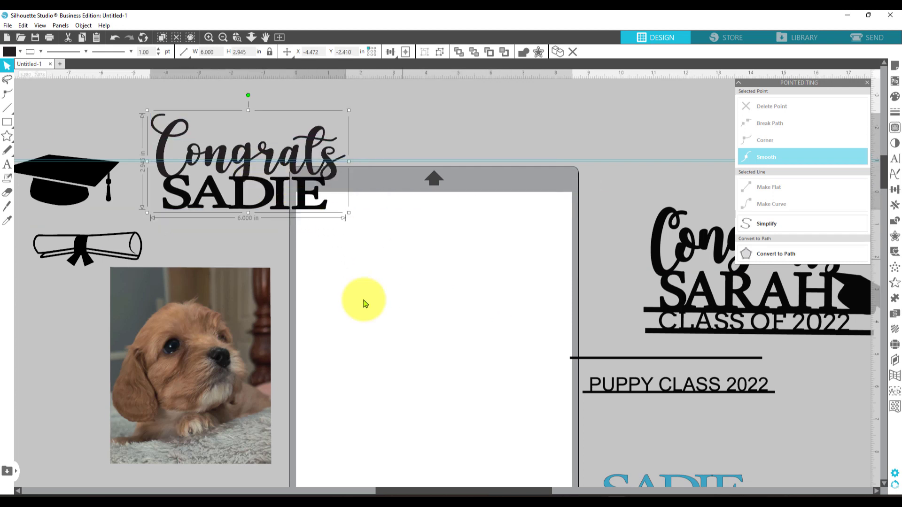
Step: Add a new Congrats text on the page and set its character spacing to 105%
click(7, 167)
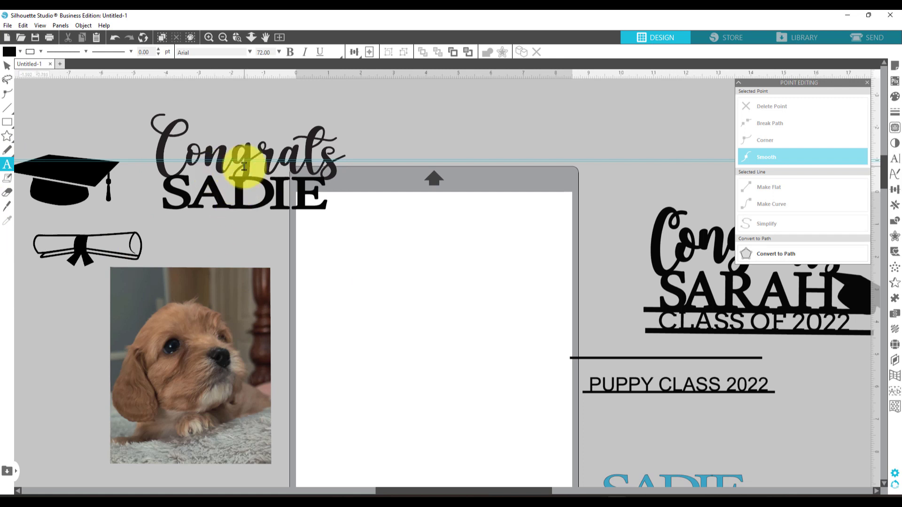
click(388, 304)
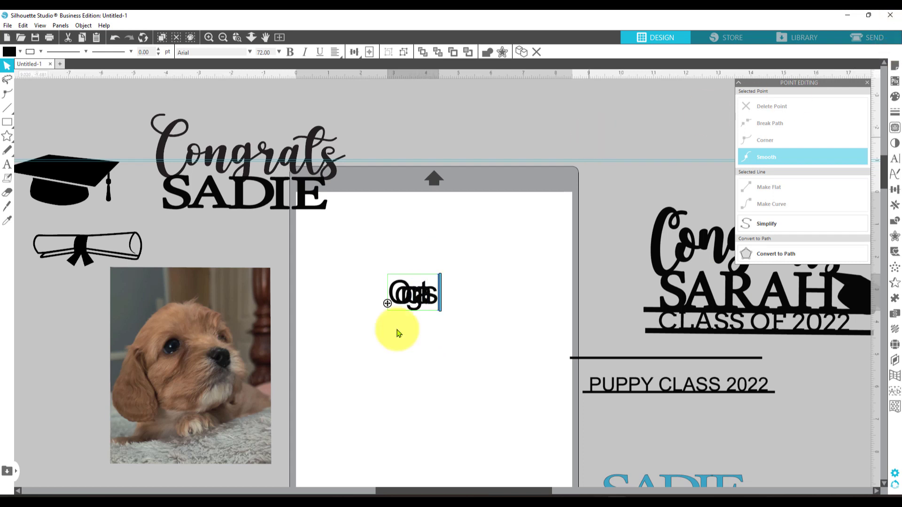
click(895, 160)
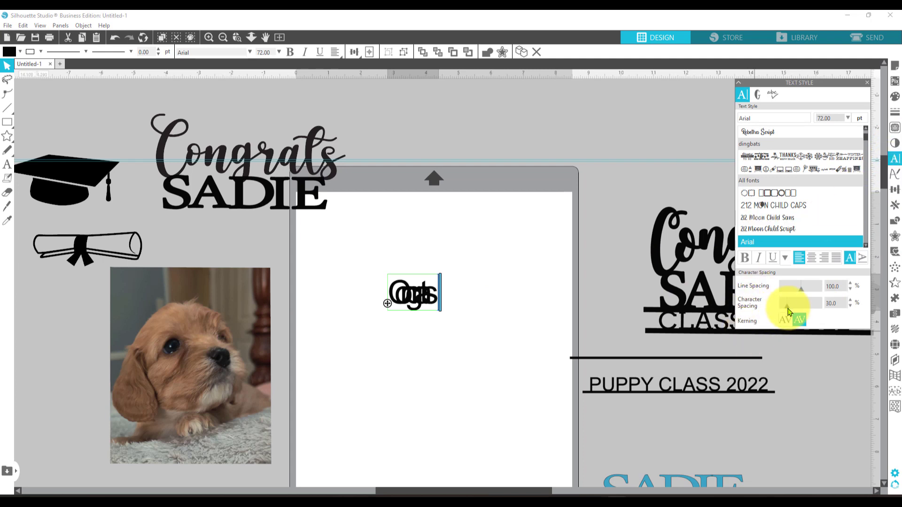
drag(789, 308, 801, 308)
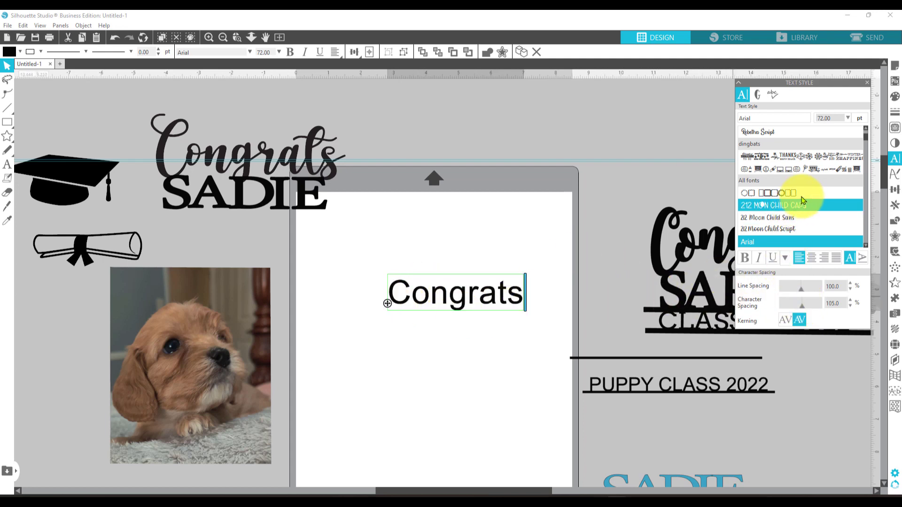
Step: Change the new Congrats text's font to Rebetha Script and move the finished sample design up
scroll(801, 192, up, 3)
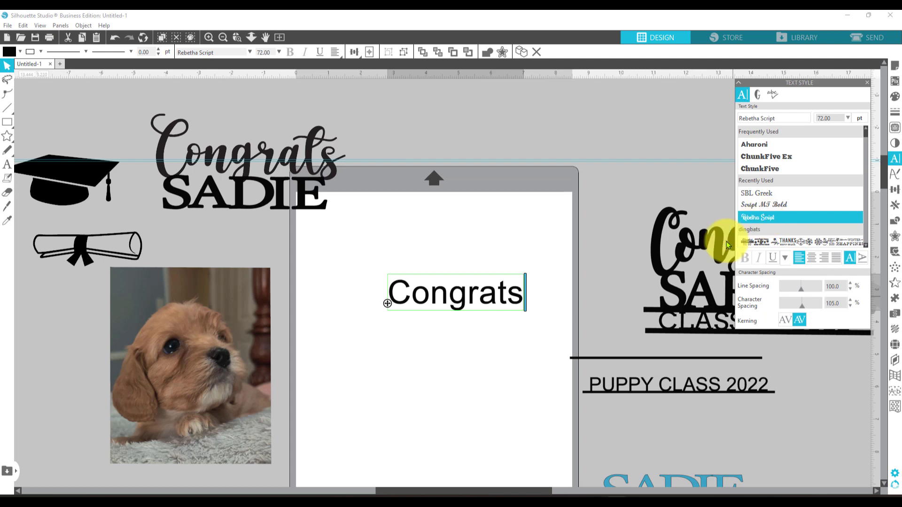
click(513, 305)
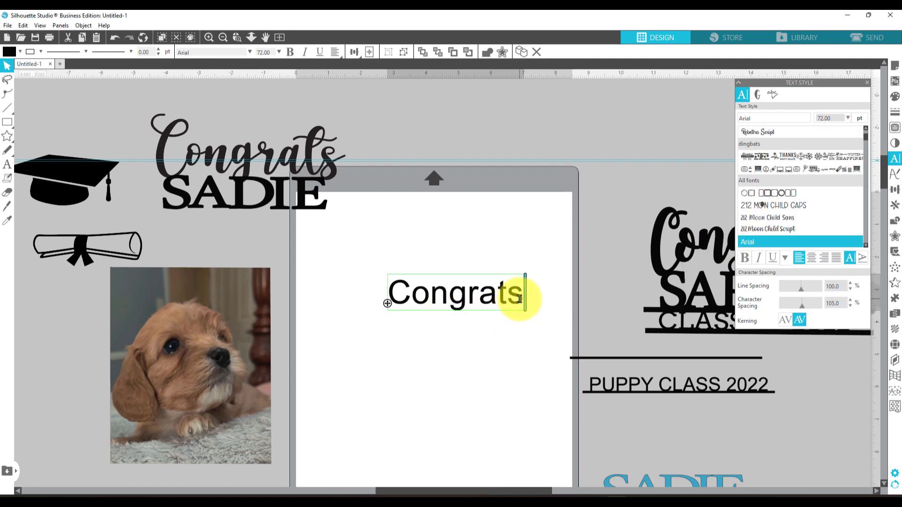
drag(513, 302, 423, 295)
click(523, 297)
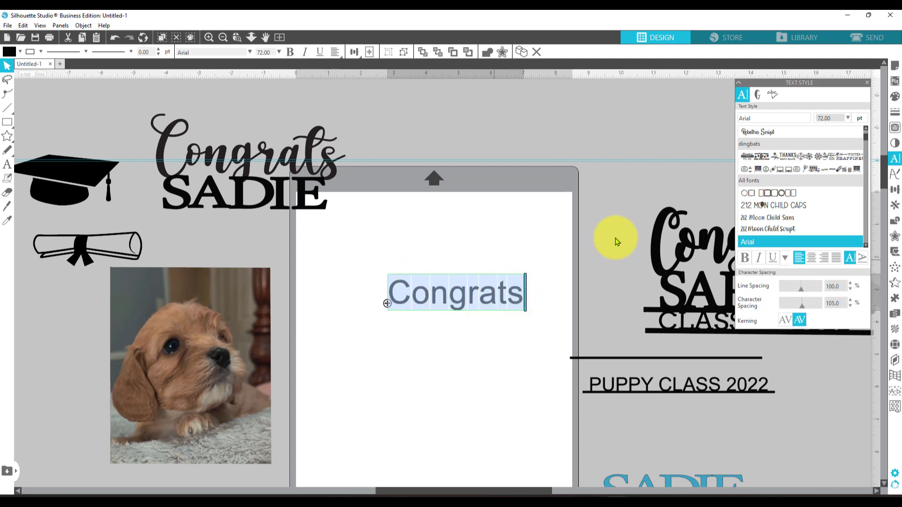
click(757, 132)
click(422, 379)
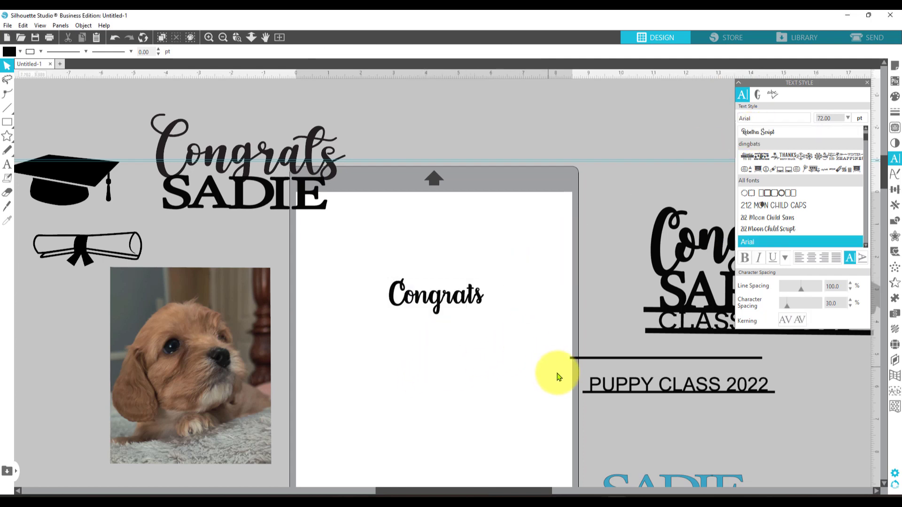
drag(682, 257, 672, 166)
Step: Enlarge the new Congrats text to about 5.3 in wide and move it up on the page
click(450, 295)
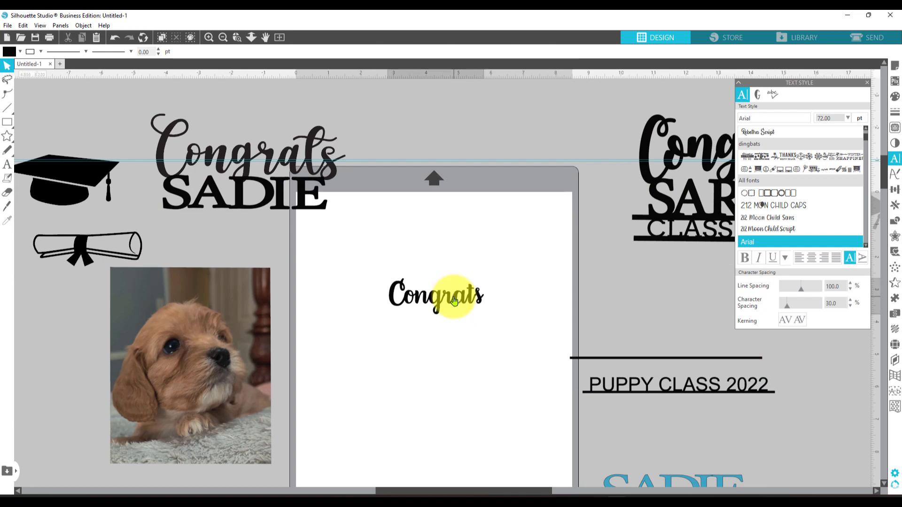
drag(489, 323, 565, 346)
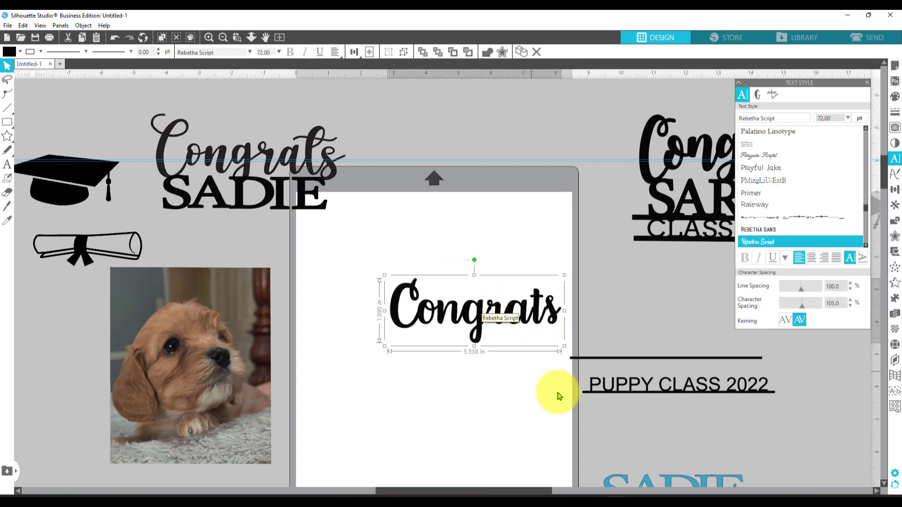
drag(477, 323, 464, 302)
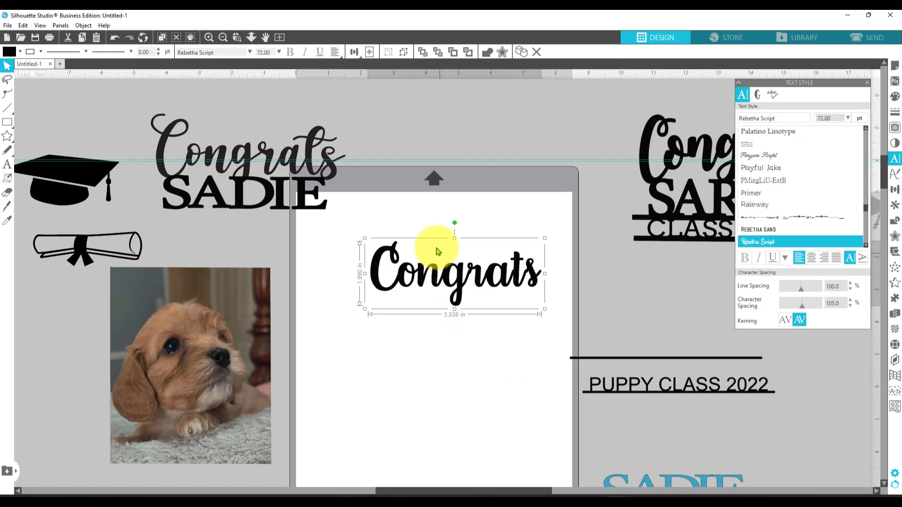
Step: Ungroup the off-page Congrats and name, and move the Congrats image away from the name to just above the graduation cap
drag(245, 153, 268, 138)
right_click(269, 136)
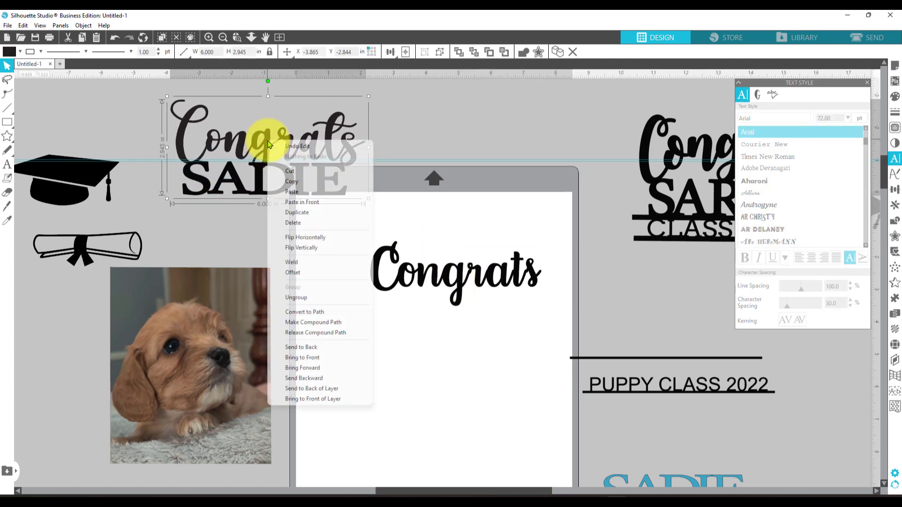
click(421, 121)
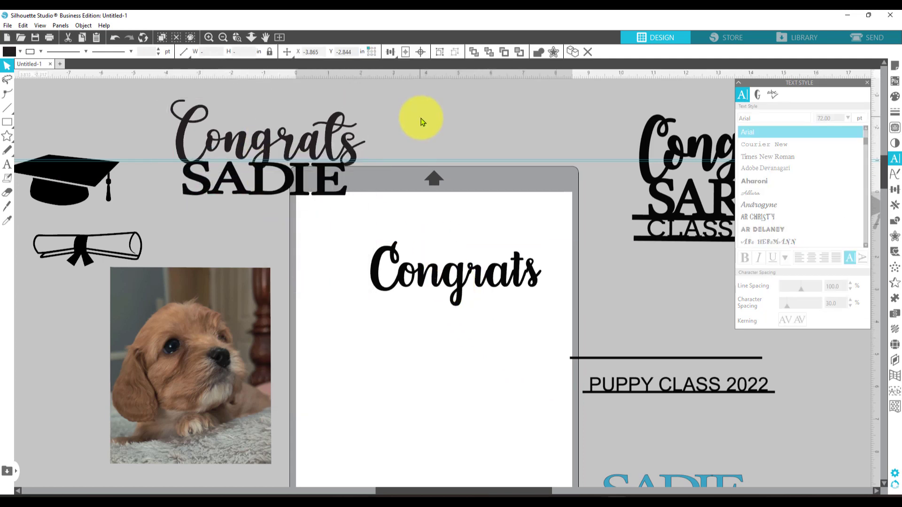
click(246, 150)
drag(266, 148, 283, 127)
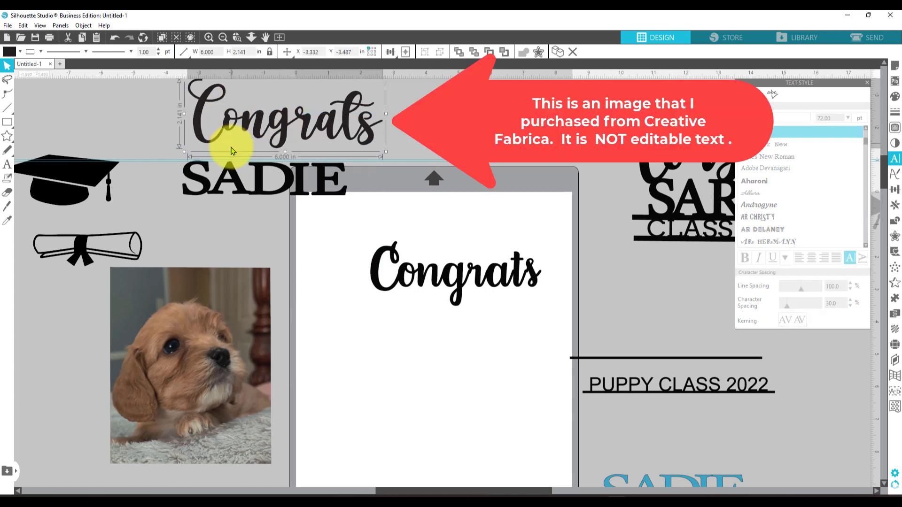
right_click(250, 124)
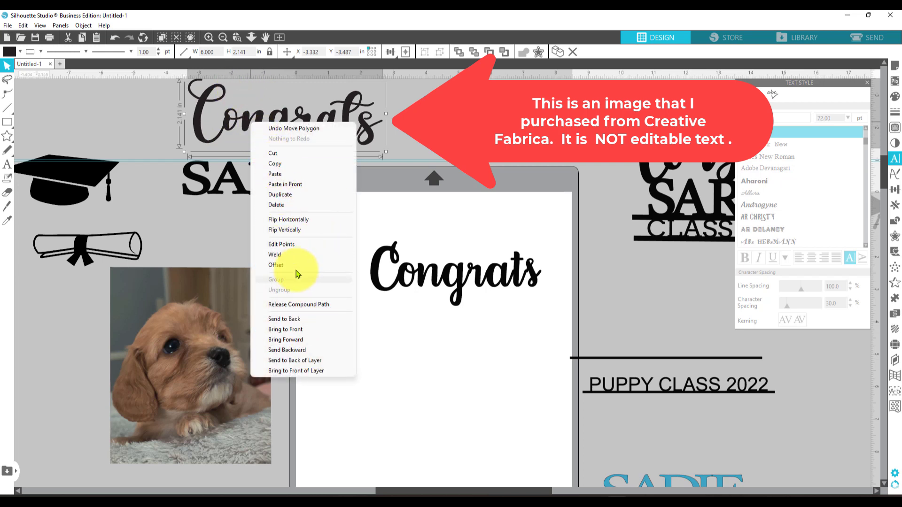
key(Escape)
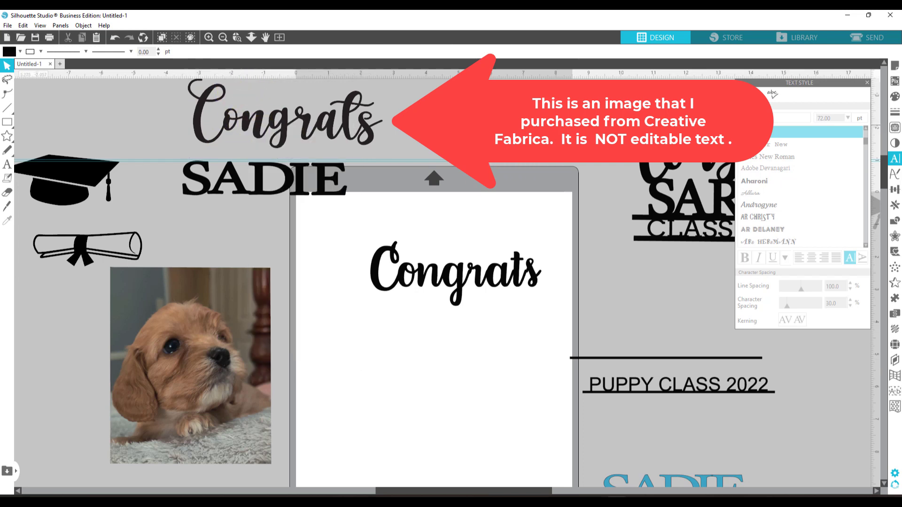
drag(362, 124, 136, 145)
Step: Ungroup the Rebetha Script Congrats text on the page into separate letters
click(353, 255)
click(456, 261)
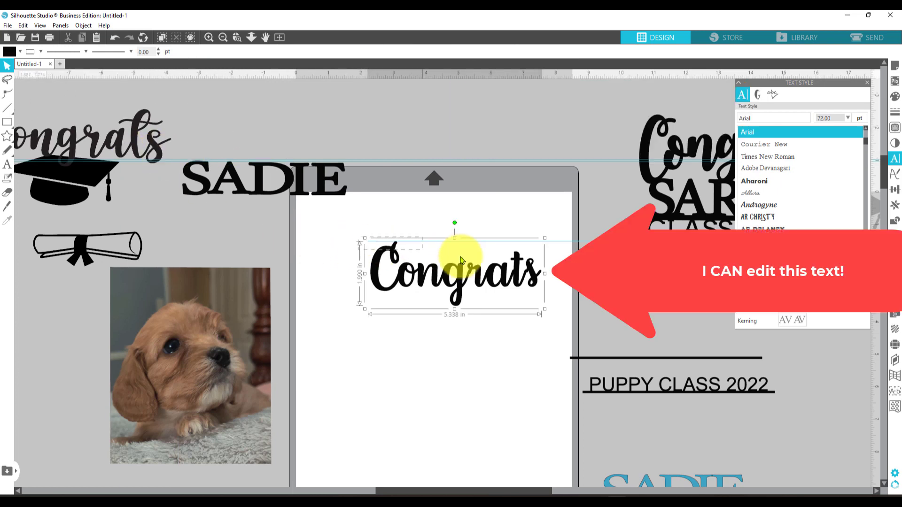
right_click(477, 266)
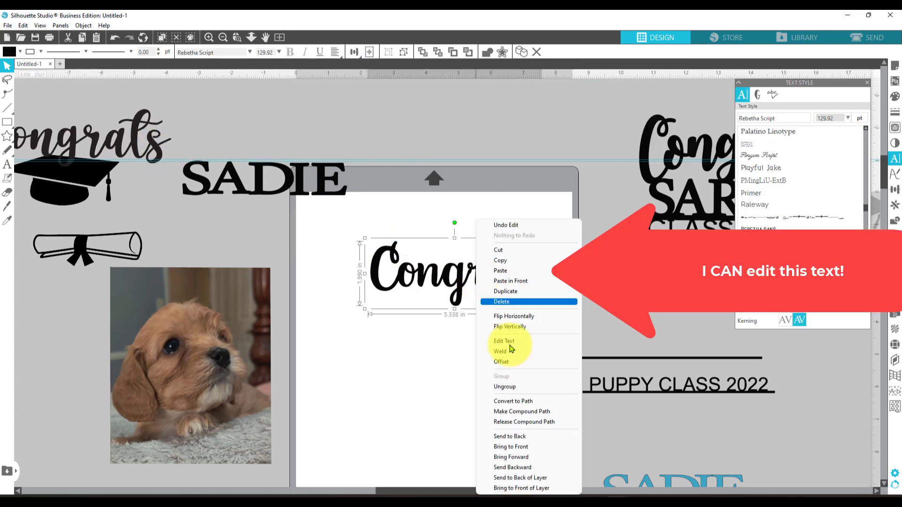
click(519, 383)
click(416, 399)
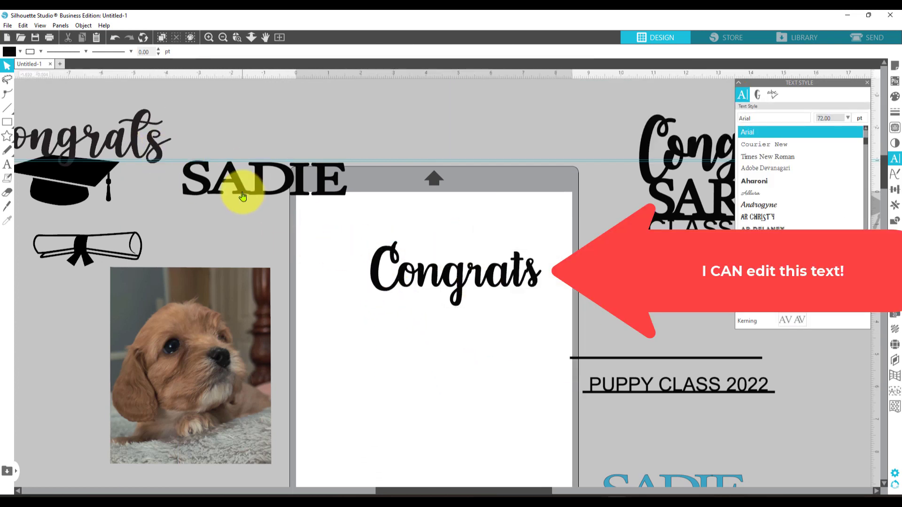
Step: Bottom-align the loose letters of the off-page name and group them into one object
drag(270, 197, 290, 250)
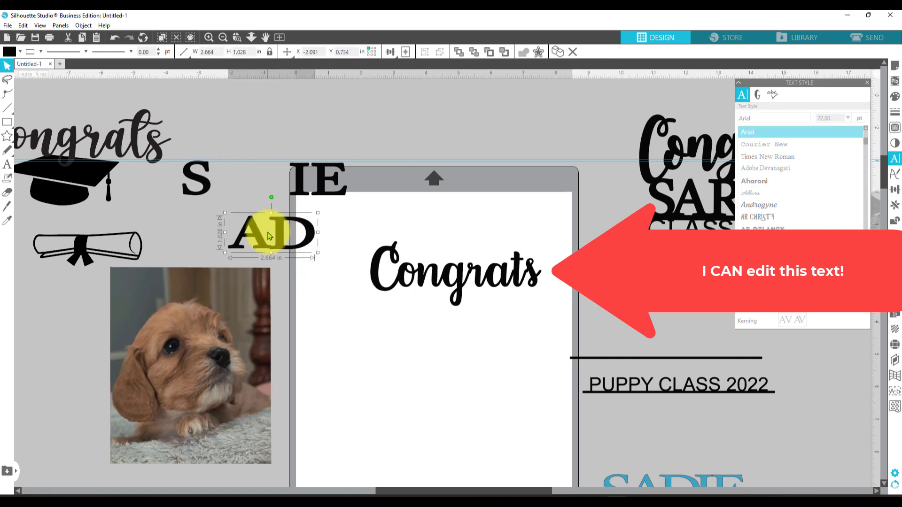
drag(278, 248, 258, 196)
drag(192, 151, 332, 171)
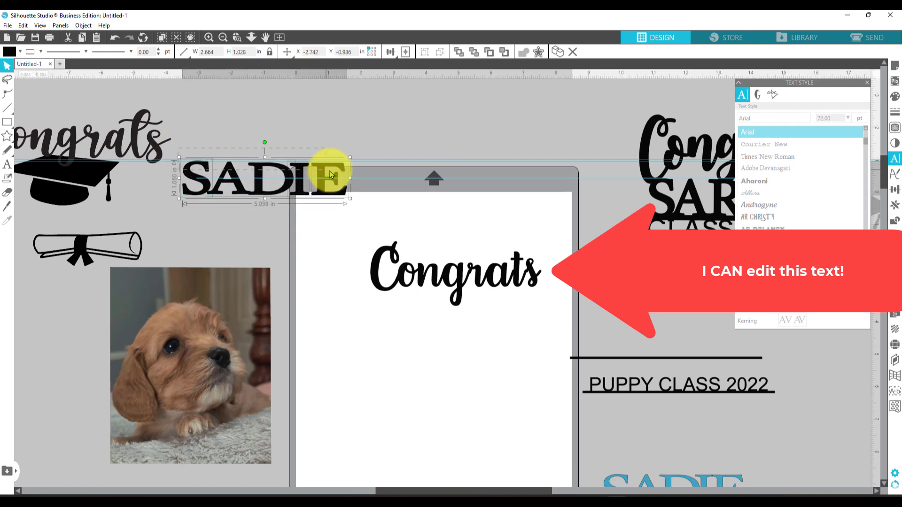
click(391, 52)
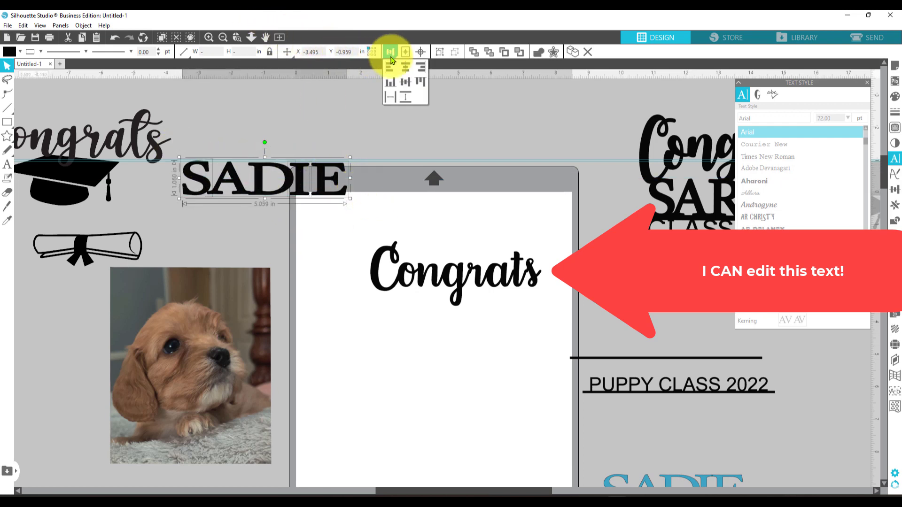
click(389, 84)
right_click(271, 176)
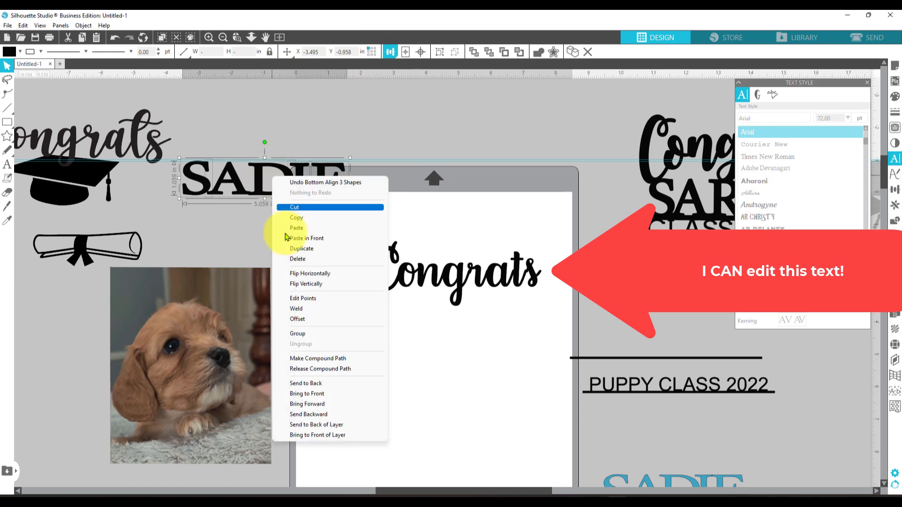
click(305, 334)
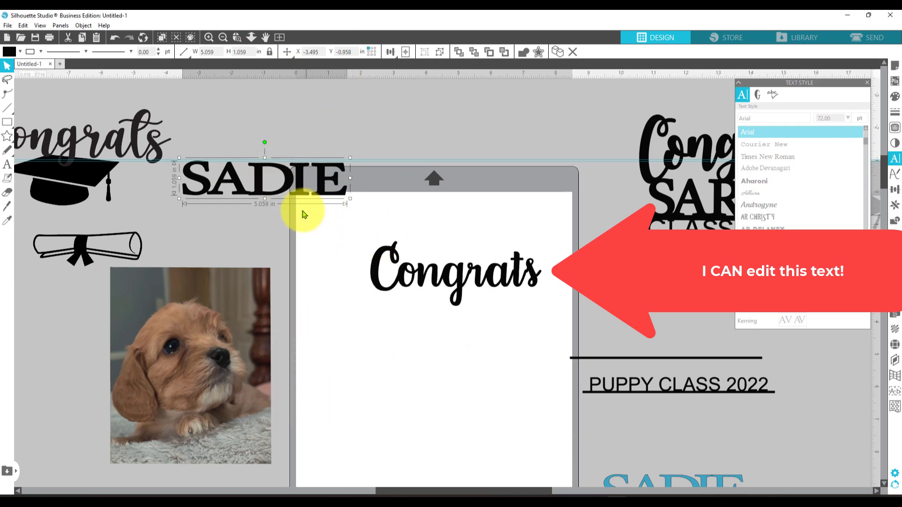
Step: Move the grouped name onto the page directly beneath Congrats, and shift the Text Style panel clear of the finished sample design
drag(283, 193, 477, 333)
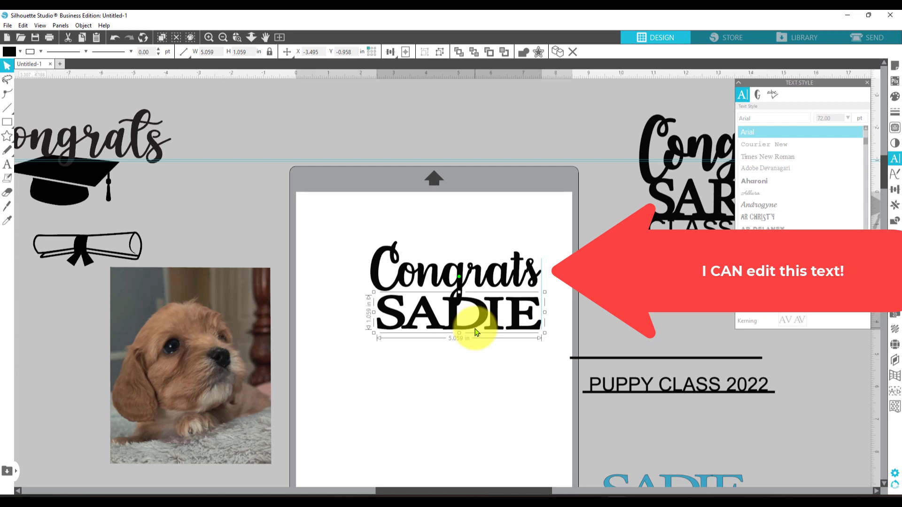
click(455, 362)
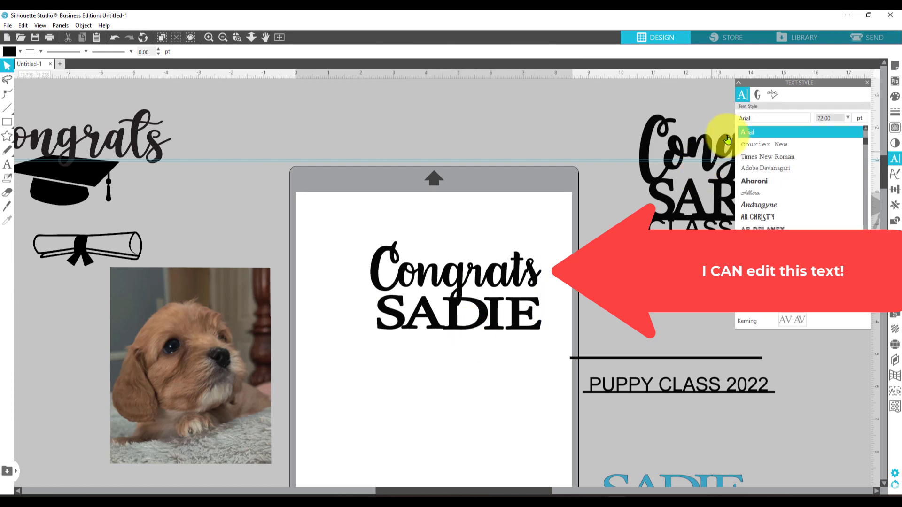
drag(799, 83, 843, 244)
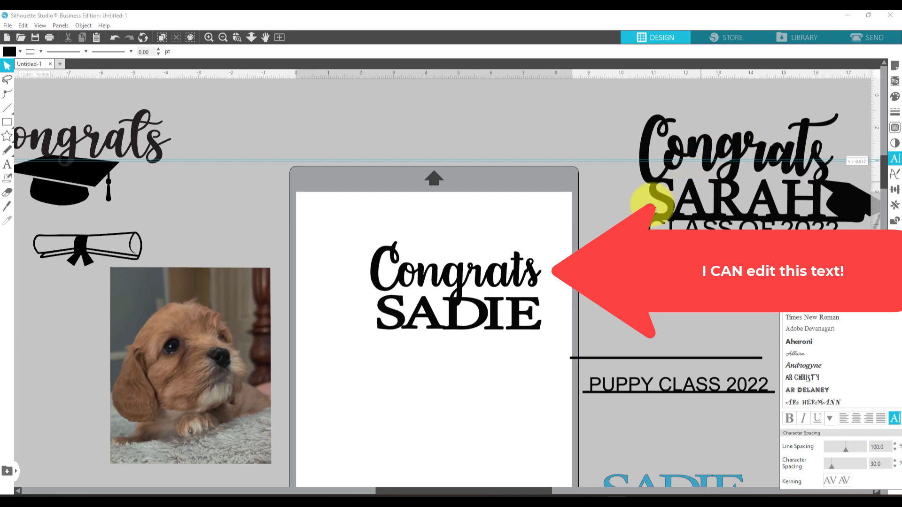
Step: Lower the letters after the C in the page's Congrats one by one so they overlap the name beneath
click(402, 289)
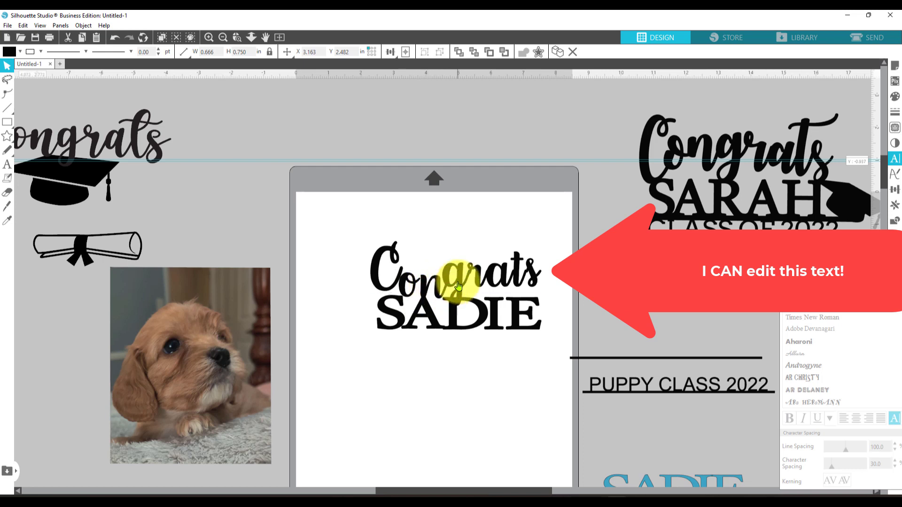
drag(458, 286, 537, 294)
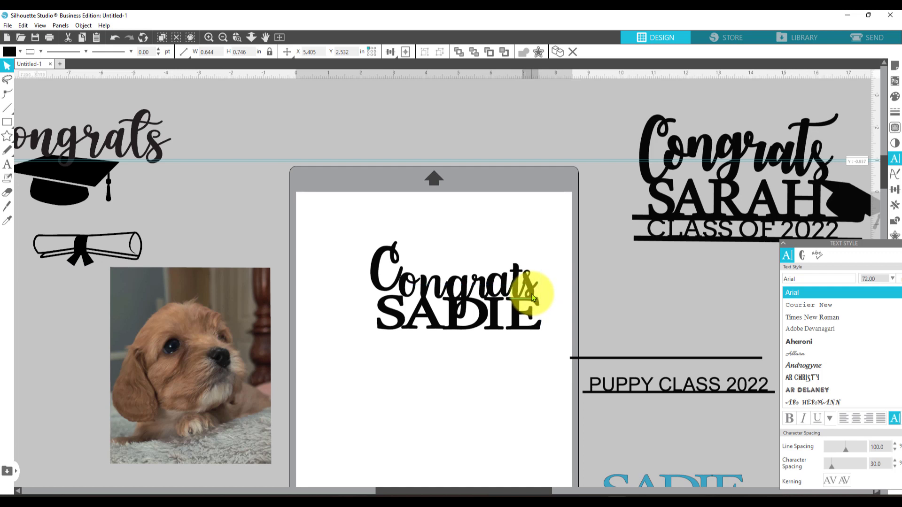
click(564, 439)
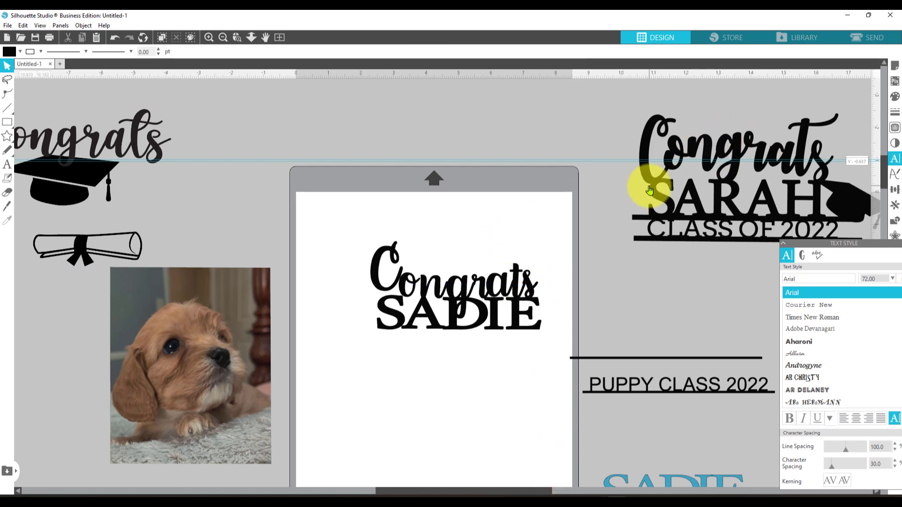
Step: Move the name down the page, clear of Congrats, and delete all the separate Congrats letters above it
drag(493, 316, 448, 341)
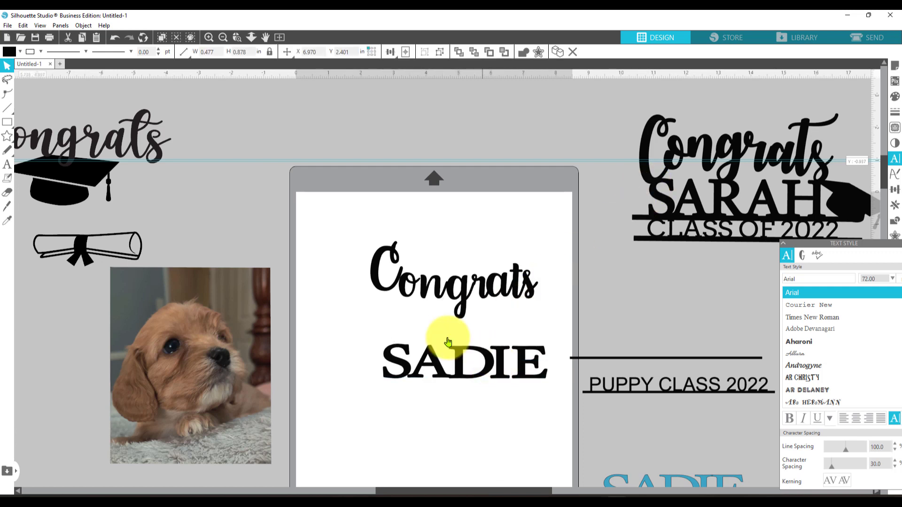
drag(355, 242, 539, 303)
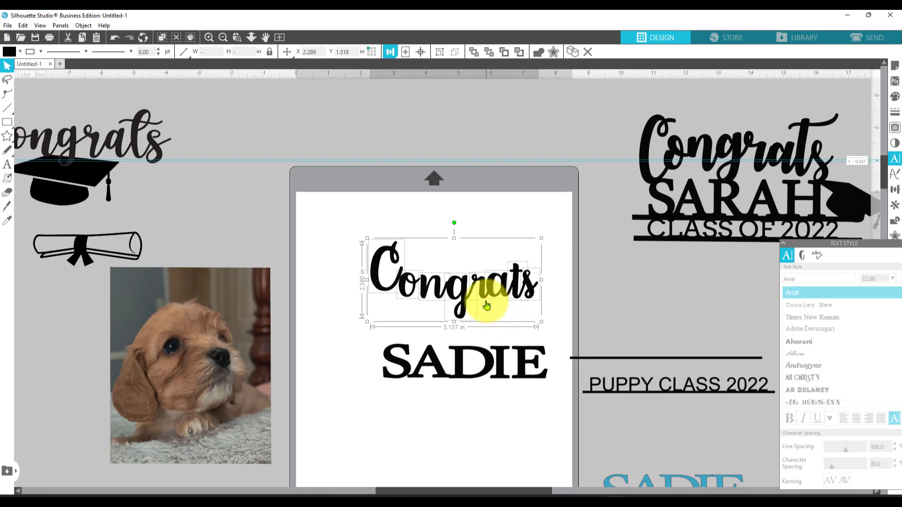
key(Delete)
Step: Add a new Congrats text above the name on the page with line and character spacing of 110%
click(7, 168)
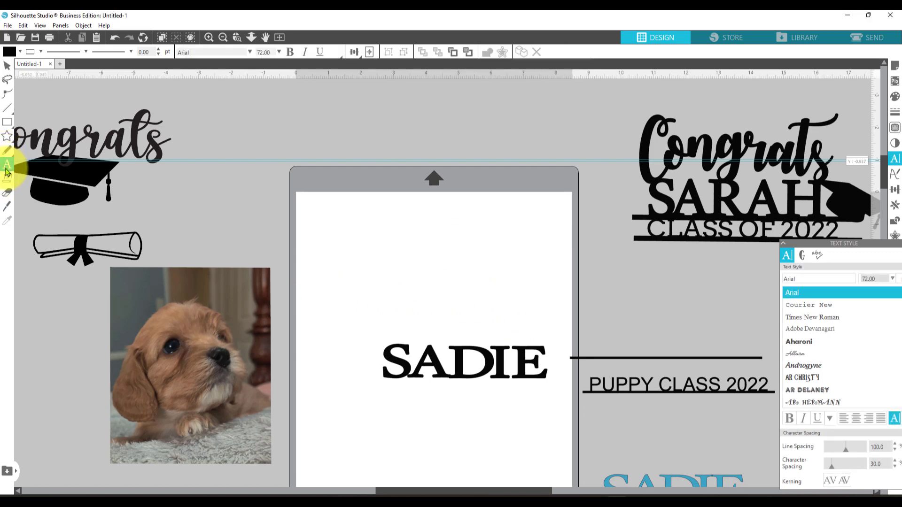
click(338, 267)
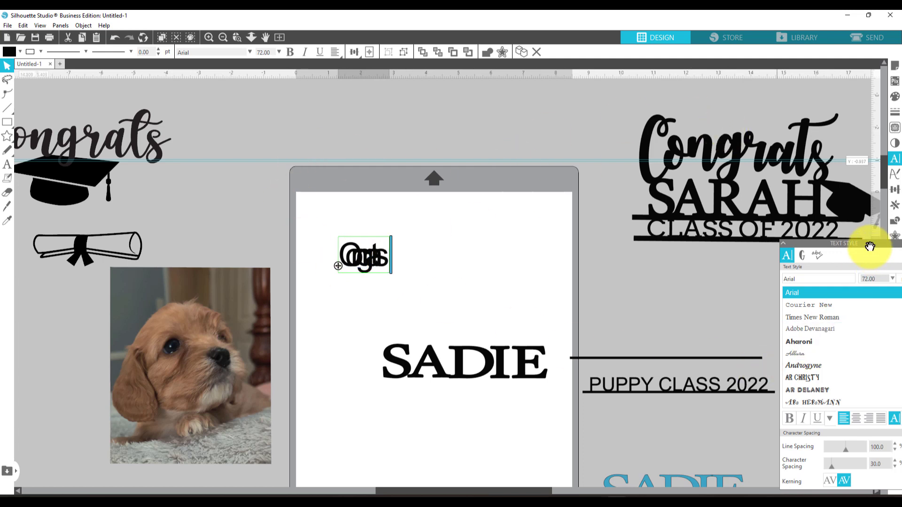
drag(870, 246, 777, 154)
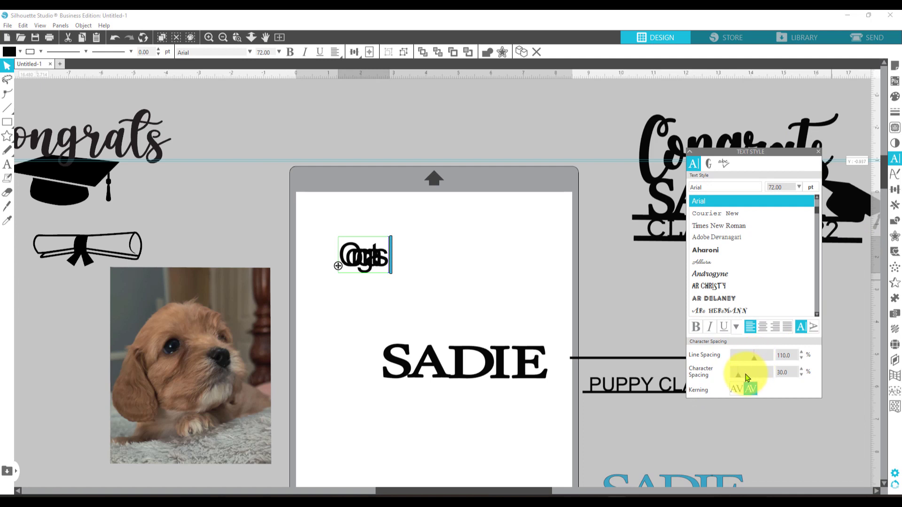
drag(740, 378, 754, 373)
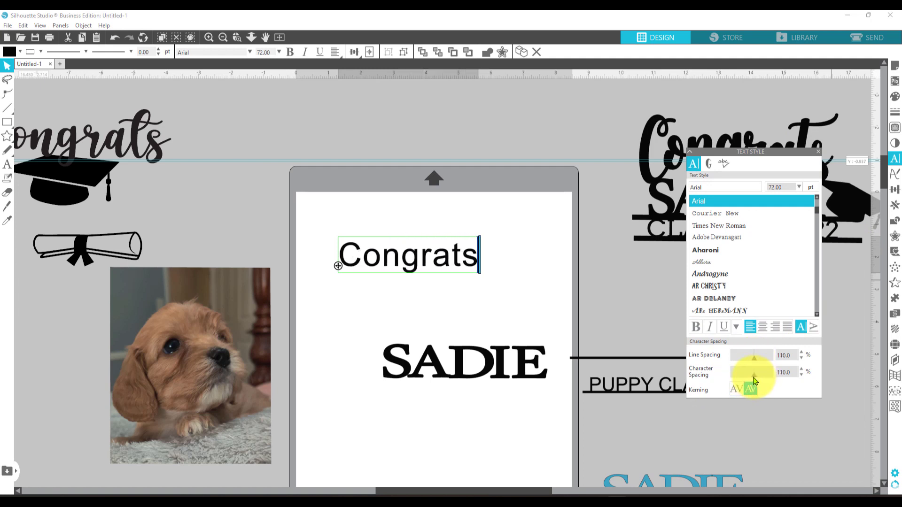
click(541, 308)
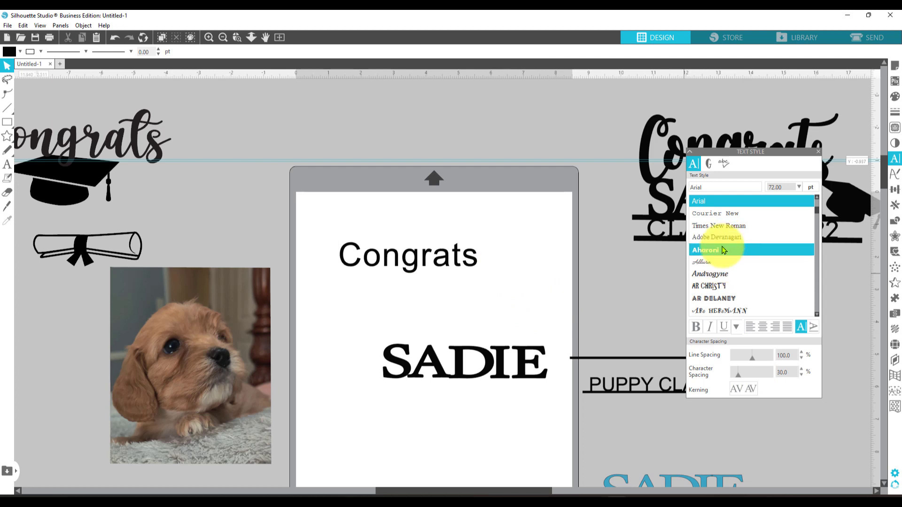
Step: Change the font of the whole new Congrats text to Magnolia Sky
scroll(742, 281, down, 5)
scroll(742, 282, down, 10)
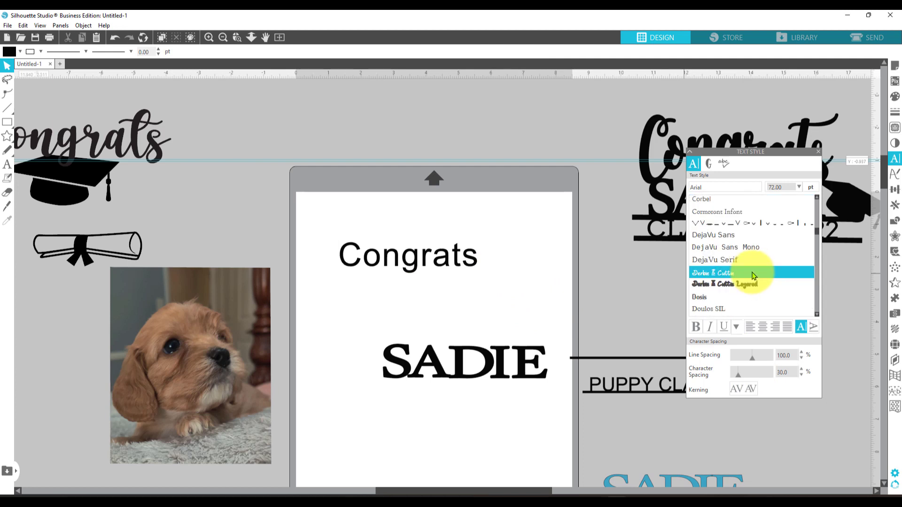
scroll(754, 277, down, 10)
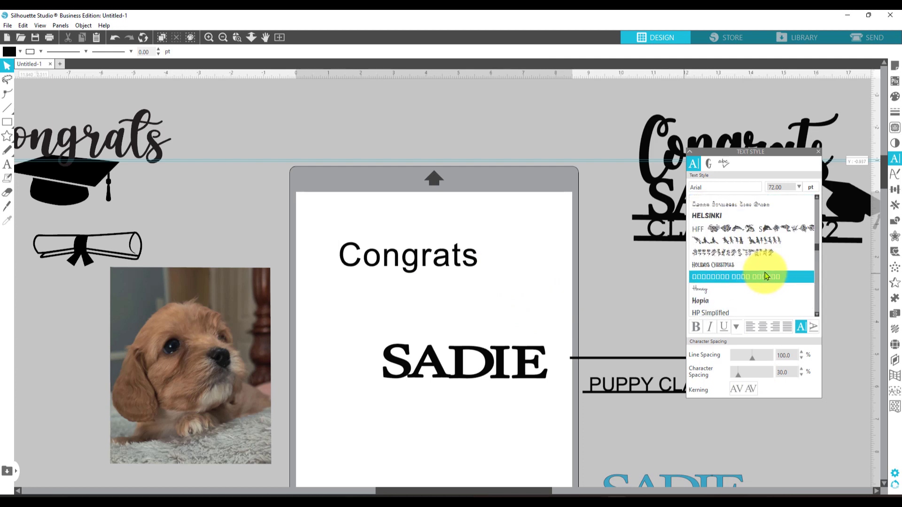
scroll(766, 277, down, 3)
scroll(766, 276, down, 10)
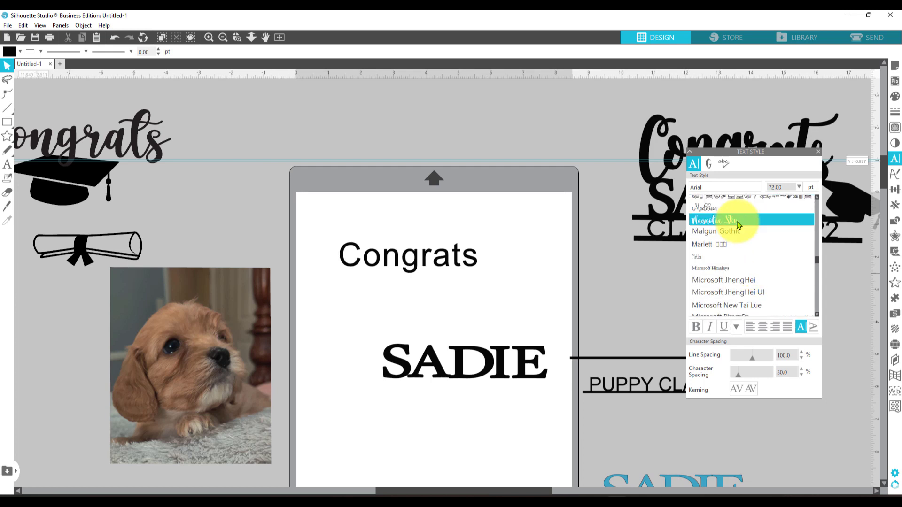
double_click(465, 256)
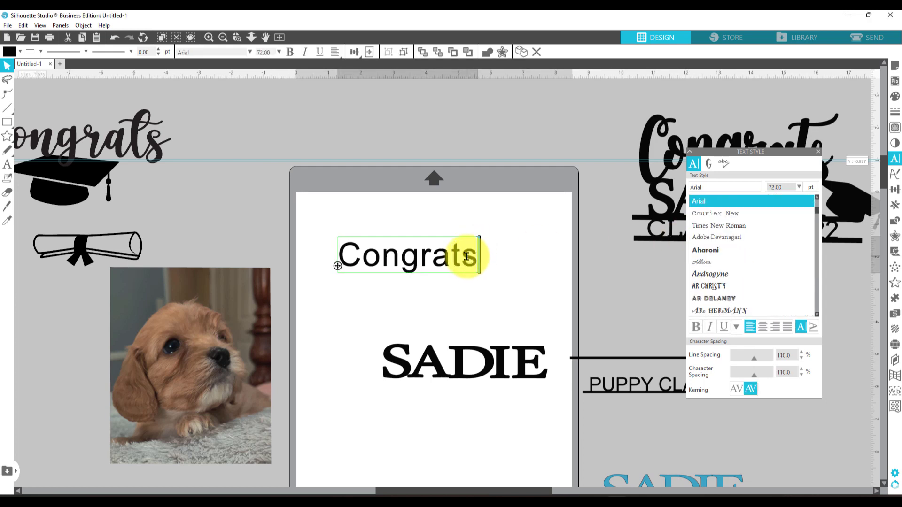
drag(340, 256, 566, 273)
scroll(794, 282, down, 5)
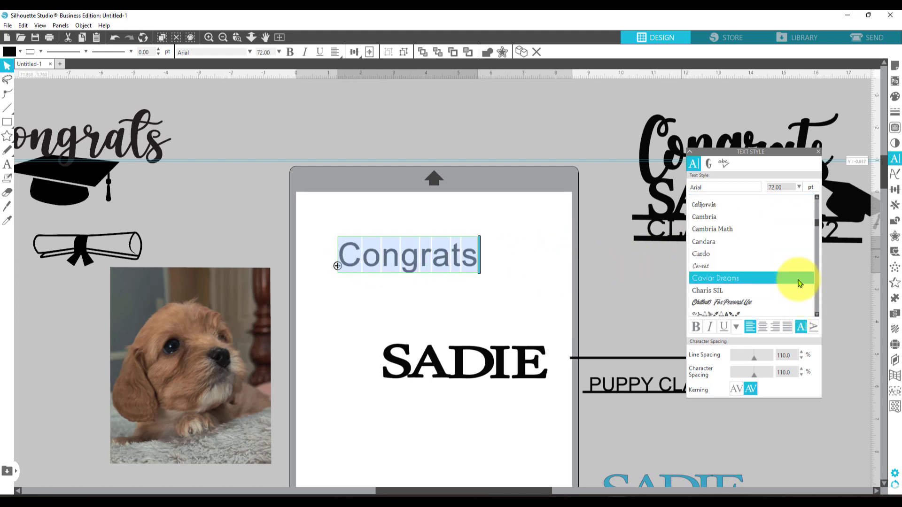
scroll(789, 276, down, 10)
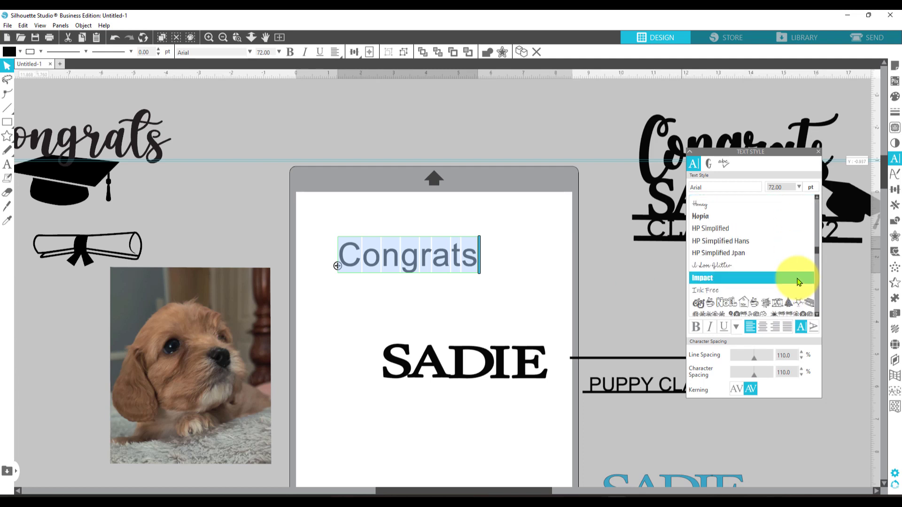
scroll(794, 279, down, 3)
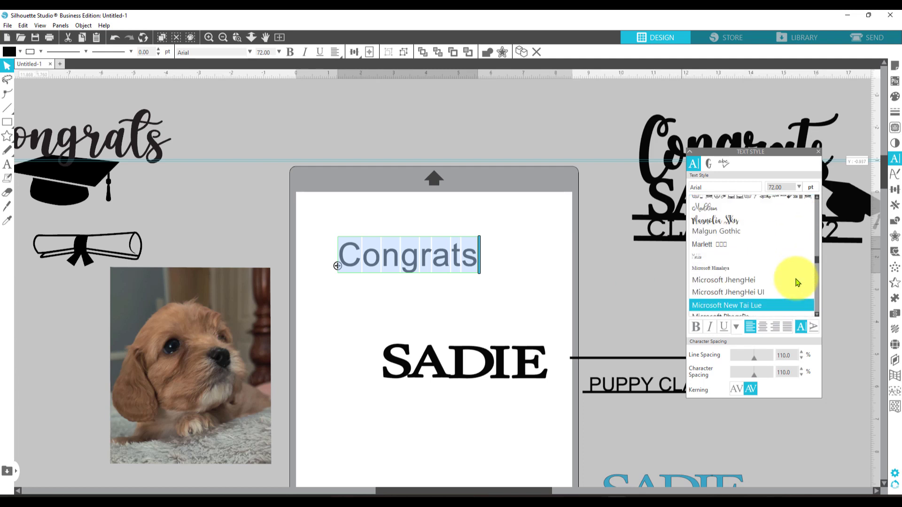
click(738, 248)
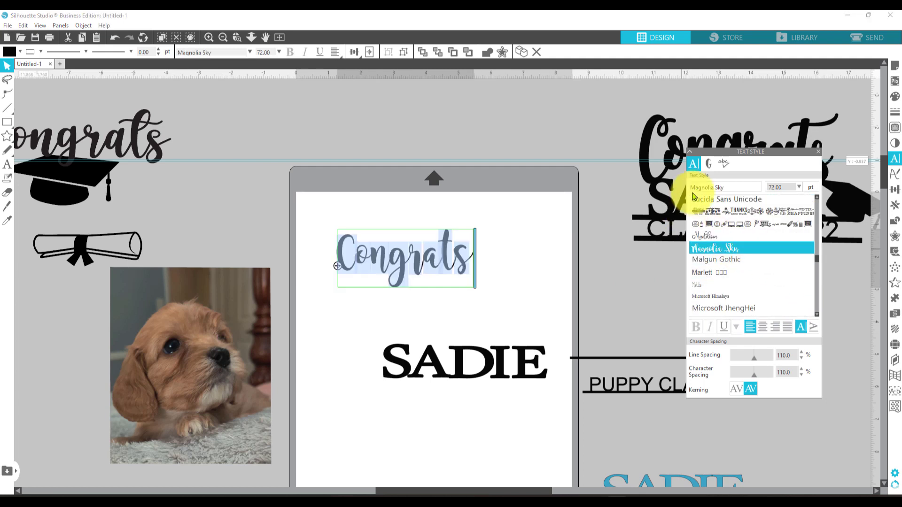
Step: Change the font of the whole Congrats text on the page to October Twilight
click(725, 162)
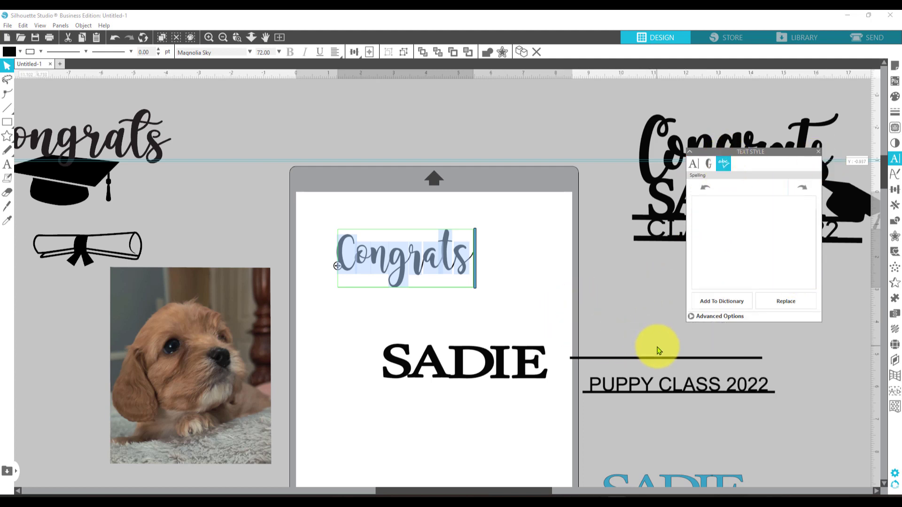
click(490, 286)
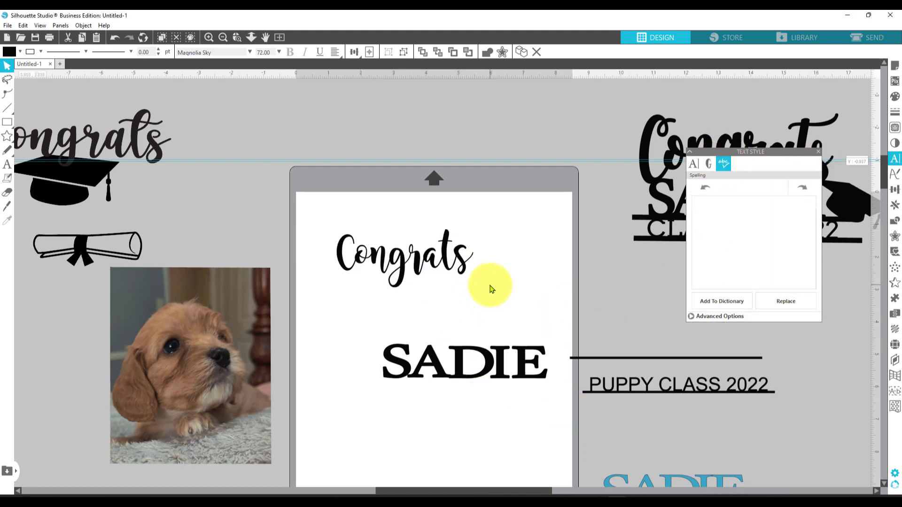
click(451, 272)
double_click(465, 272)
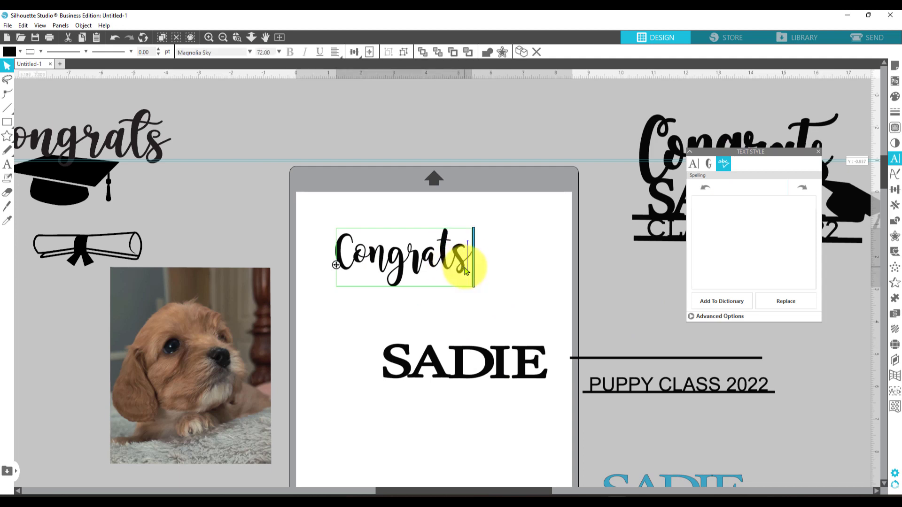
drag(465, 266, 328, 268)
click(693, 162)
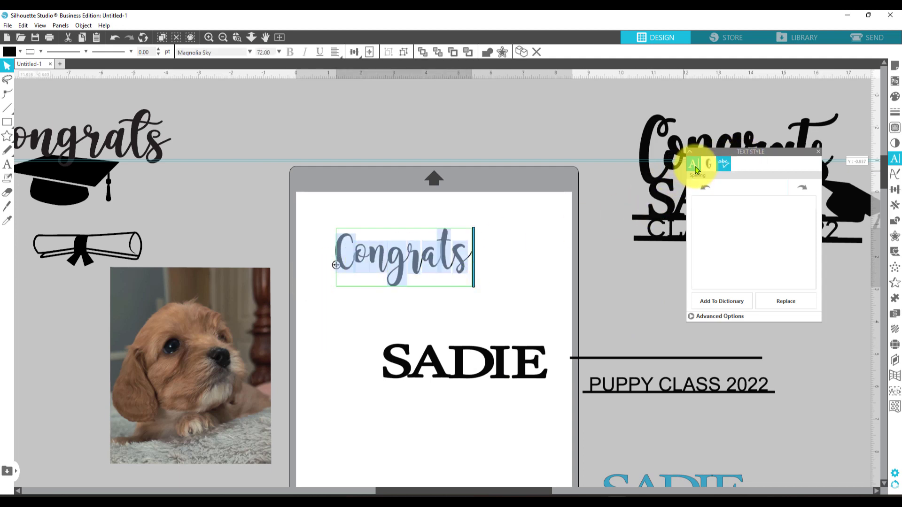
click(734, 282)
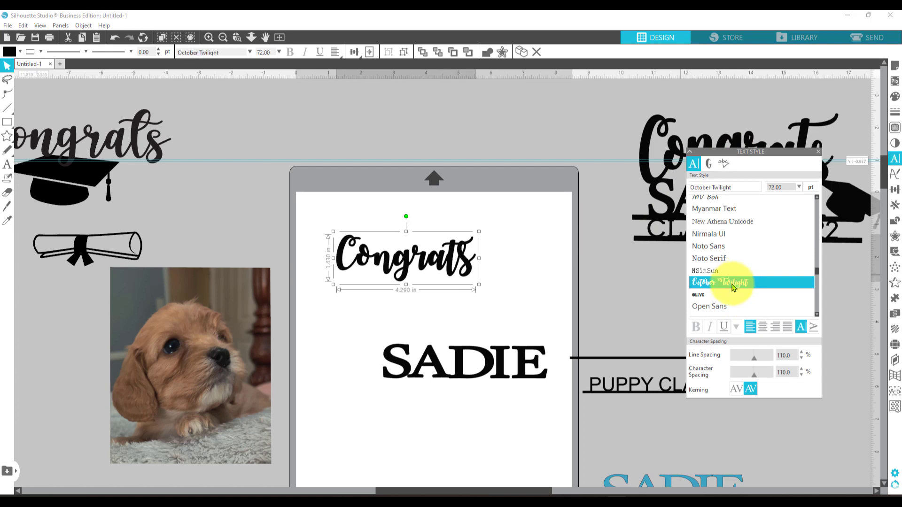
click(554, 322)
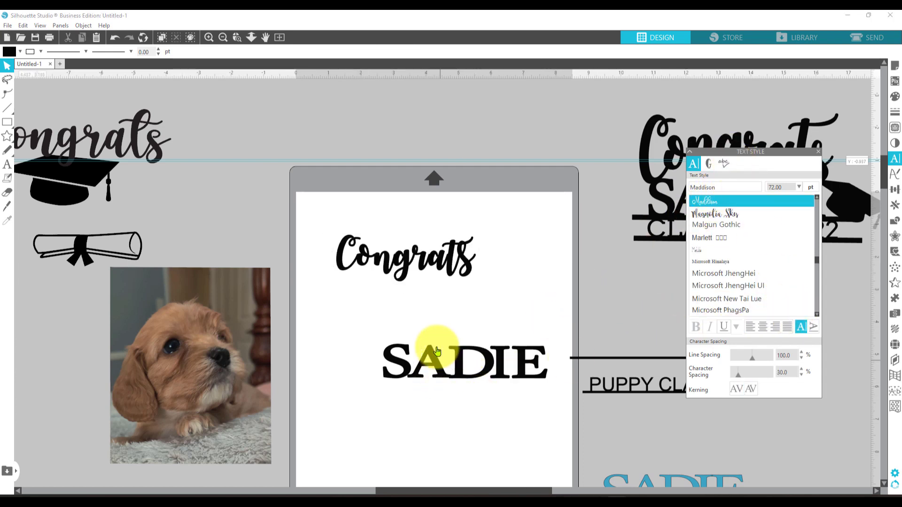
Step: Enlarge the Congrats text to about 8.4 in wide near the page's upper edge and ungroup it into separate letters
click(454, 259)
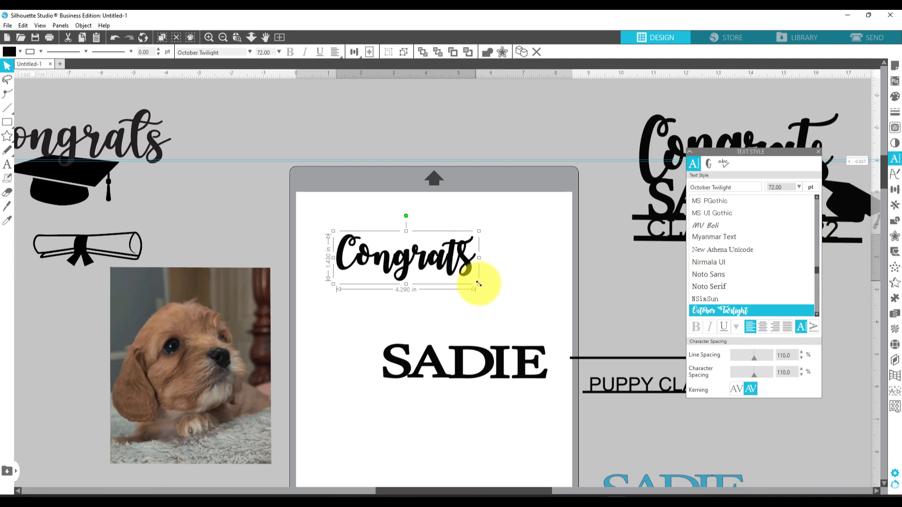
drag(479, 284, 610, 316)
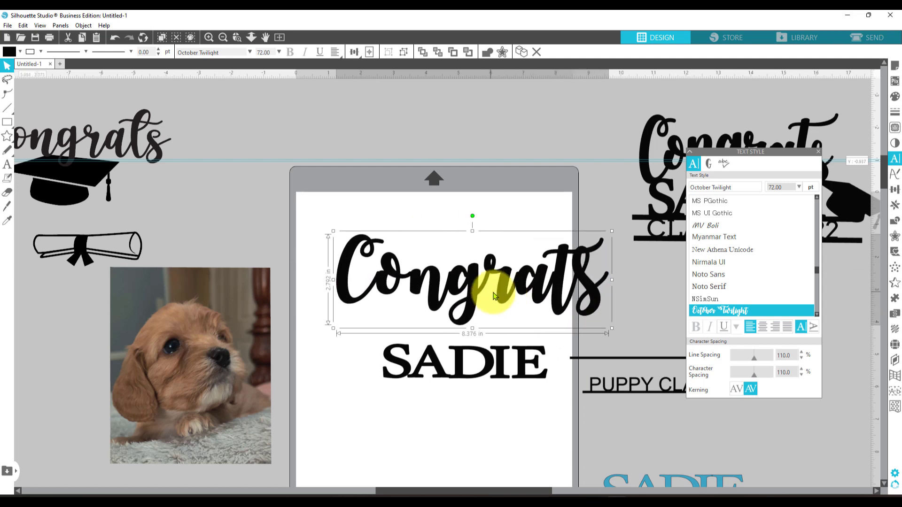
drag(481, 265, 475, 256)
right_click(476, 257)
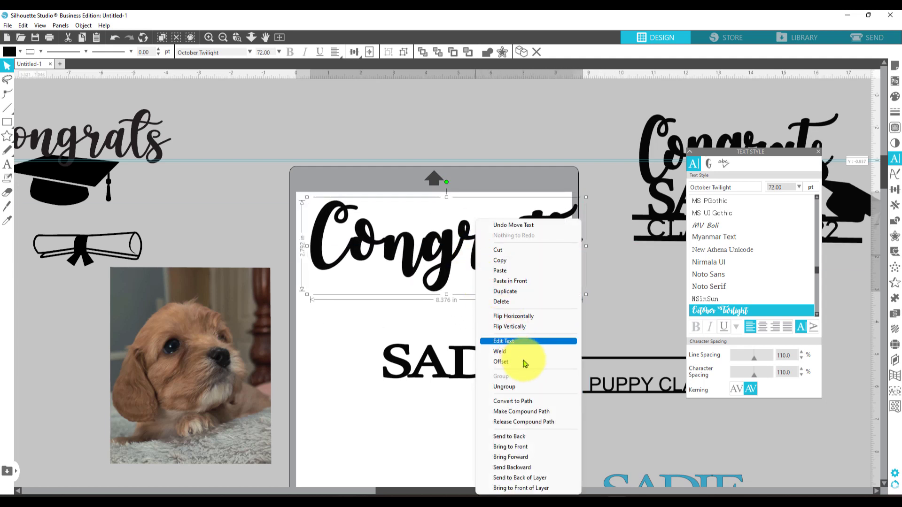
click(388, 403)
click(388, 403)
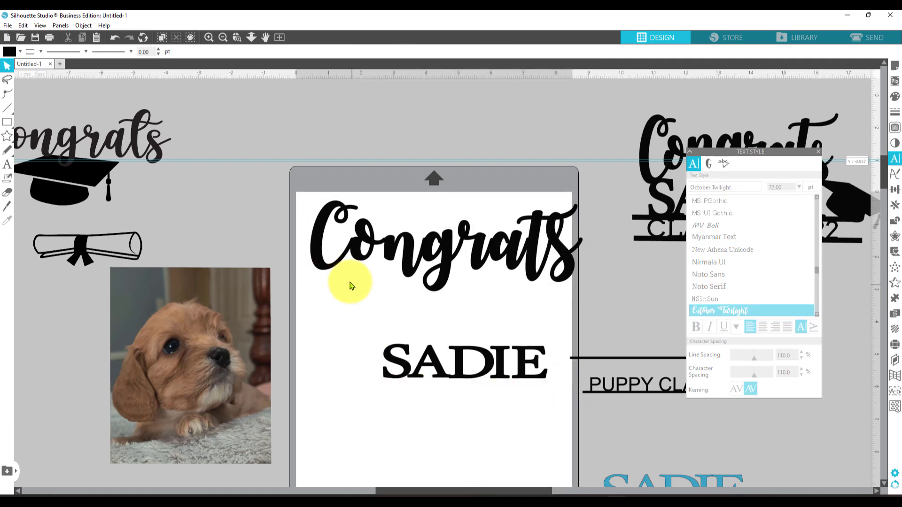
Step: Move the name directly beneath Congrats, enlarge it slightly and align its first letter under the C
drag(392, 362, 345, 301)
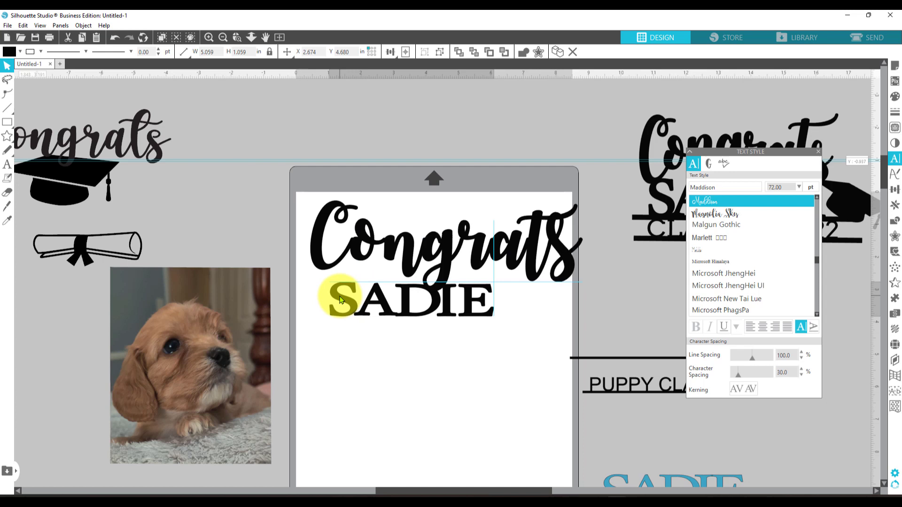
click(432, 317)
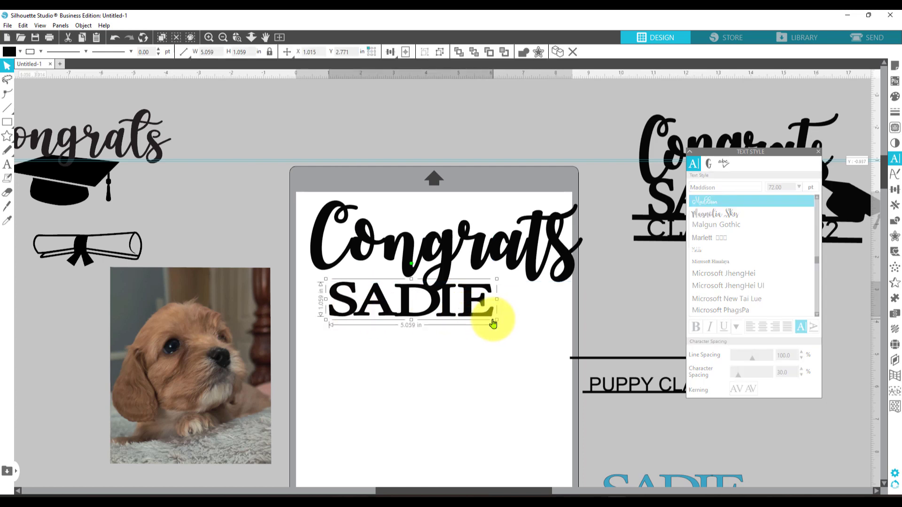
drag(495, 319, 533, 322)
drag(479, 308, 453, 314)
Step: Reposition the separate Congrats letters one by one so they join each other and sit low against the name beneath
click(334, 269)
drag(333, 269, 335, 289)
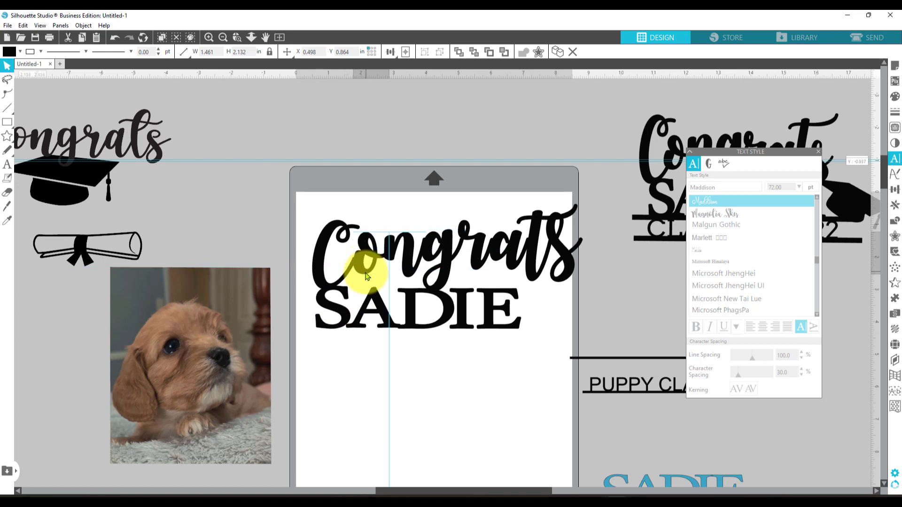
click(388, 254)
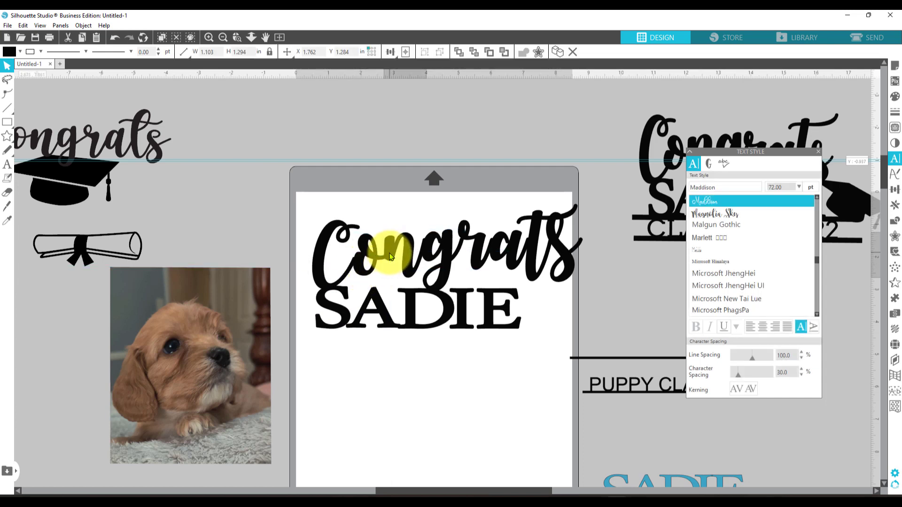
drag(388, 257, 438, 288)
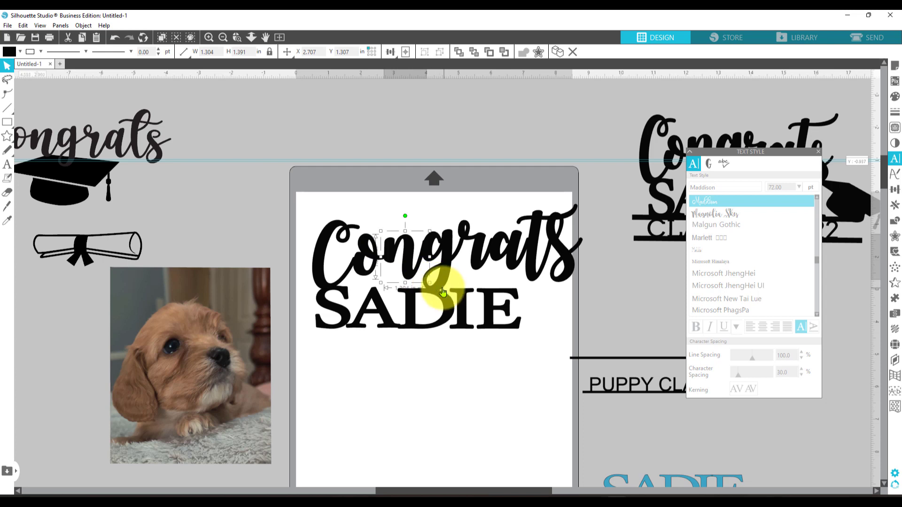
drag(480, 266, 551, 269)
click(533, 262)
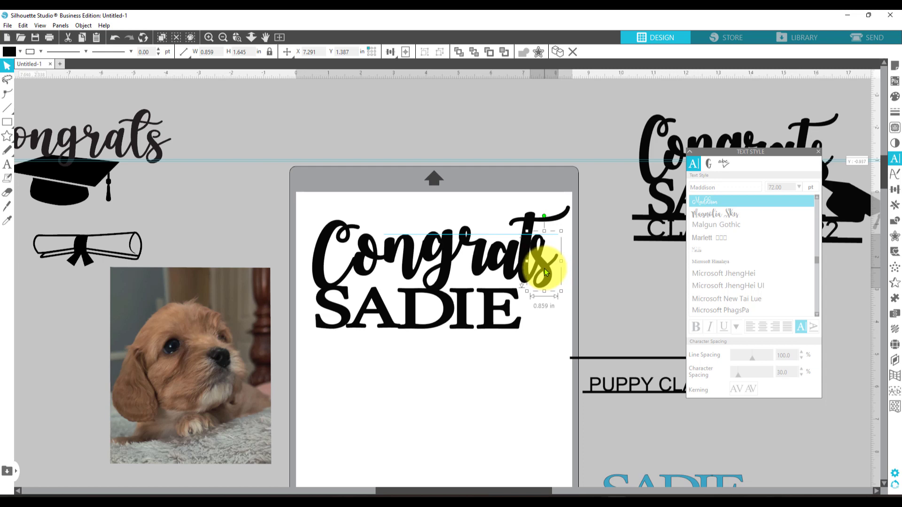
click(513, 376)
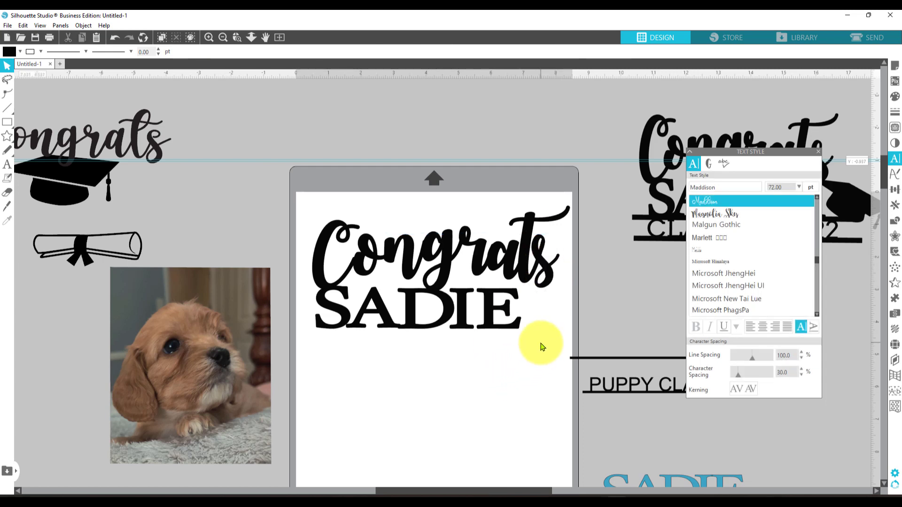
Step: Move the graduation cap onto the page below the name
drag(58, 202, 412, 413)
click(425, 423)
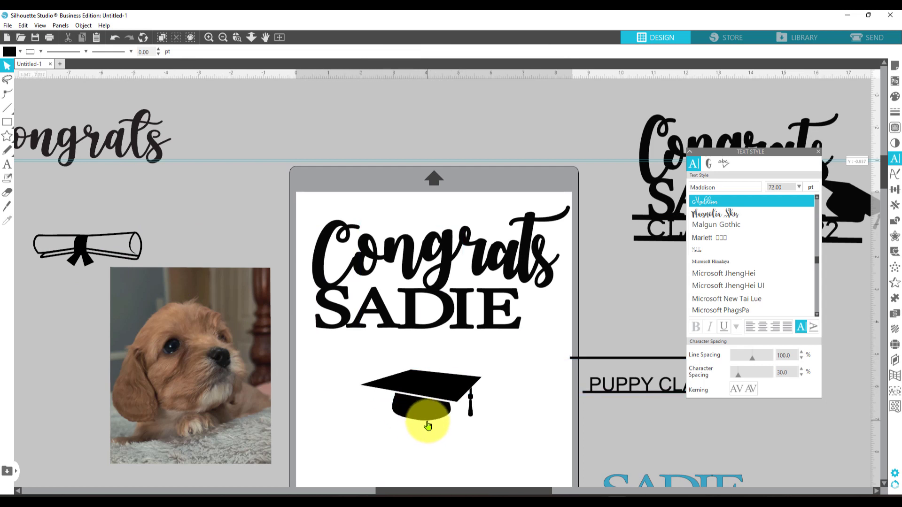
Step: Draw a rectangle about 0.42 in high across the cap's gap and rotate it to follow the slope of the board
click(237, 39)
drag(374, 385, 481, 418)
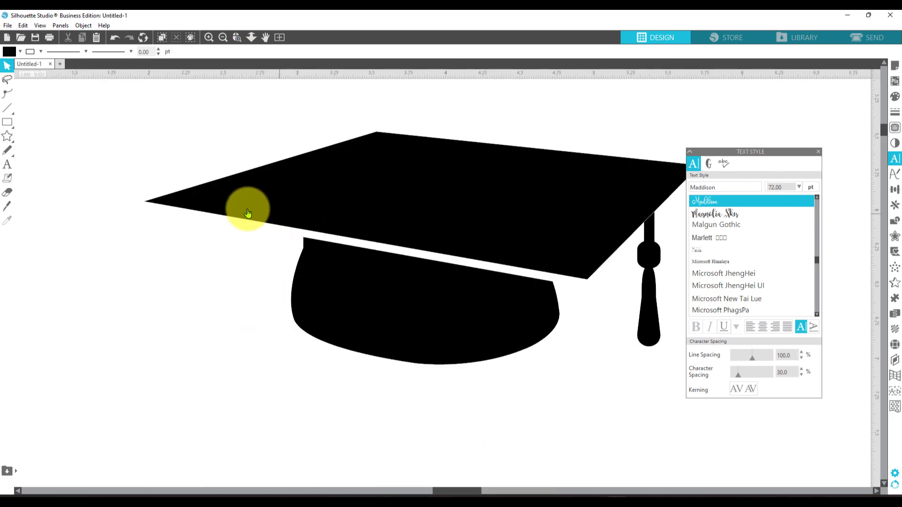
click(8, 126)
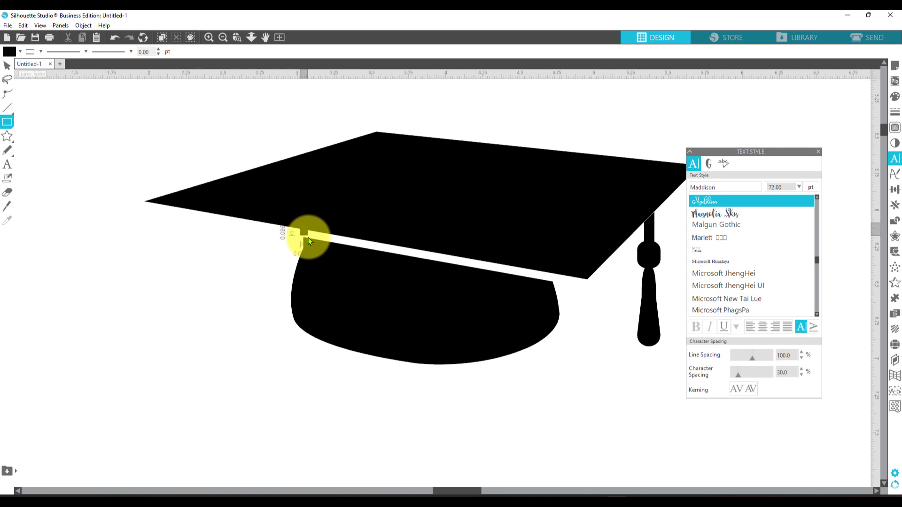
mouse_move(309, 241)
mouse_down()
mouse_move(471, 246)
mouse_move(555, 288)
mouse_up()
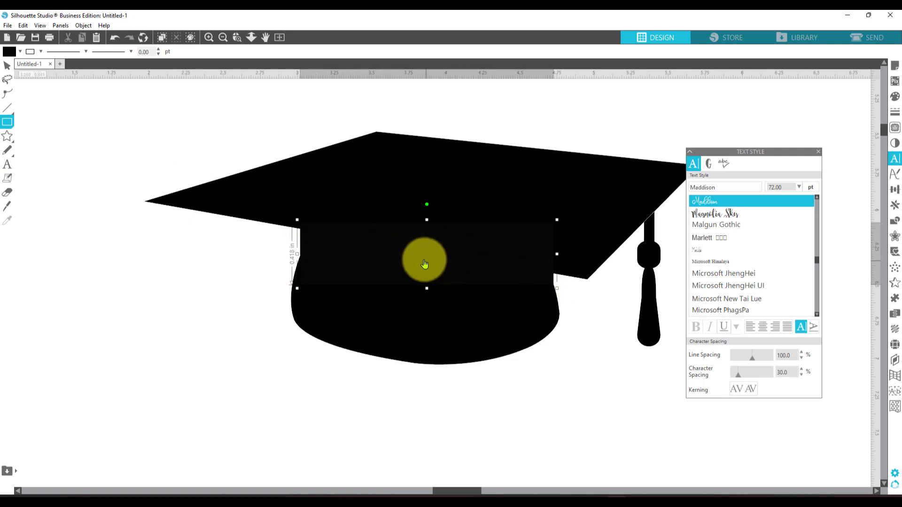
drag(427, 207, 426, 223)
double_click(414, 239)
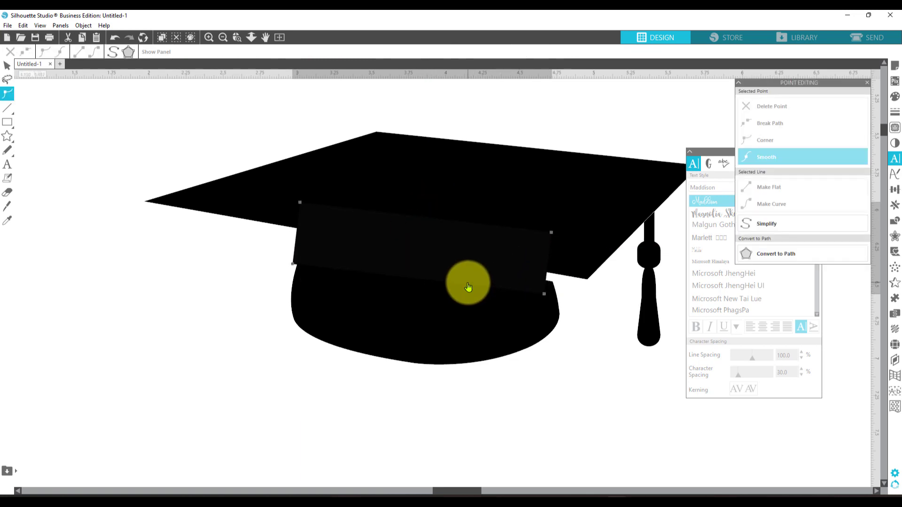
click(7, 65)
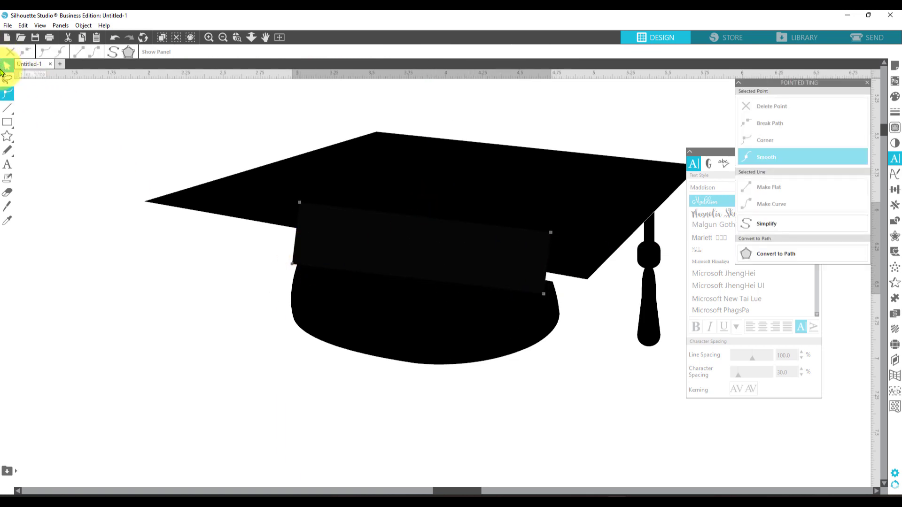
click(235, 290)
Step: Fill the rectangle with orange and send it to the back, behind the cap pieces
click(298, 244)
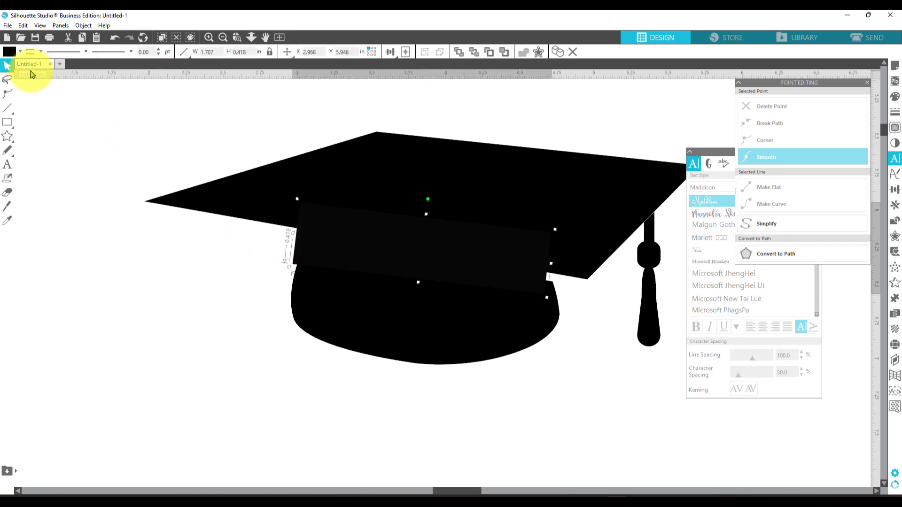
click(10, 52)
click(25, 75)
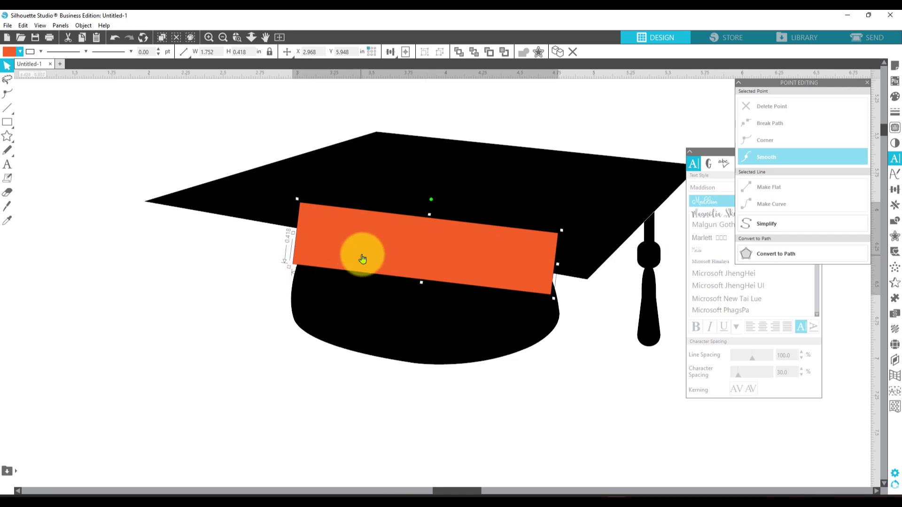
mouse_move(332, 251)
mouse_down()
mouse_move(350, 256)
mouse_move(329, 253)
mouse_up()
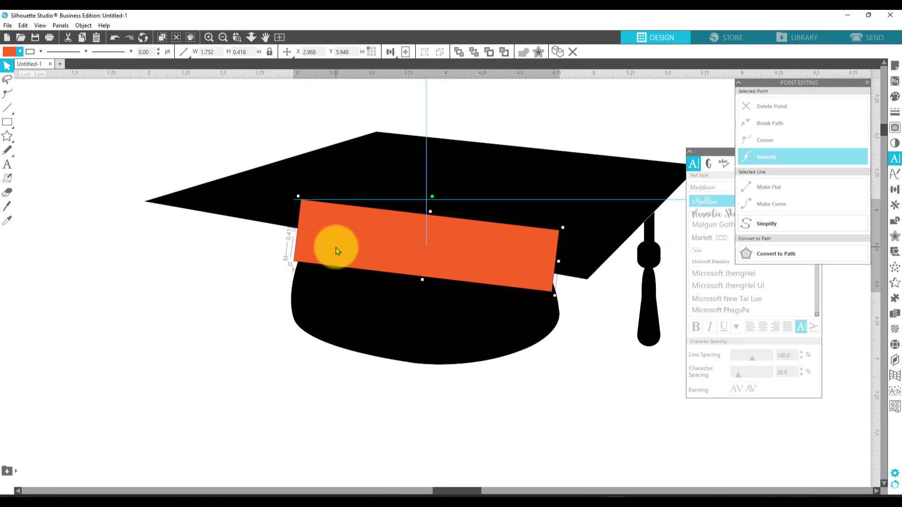
right_click(411, 253)
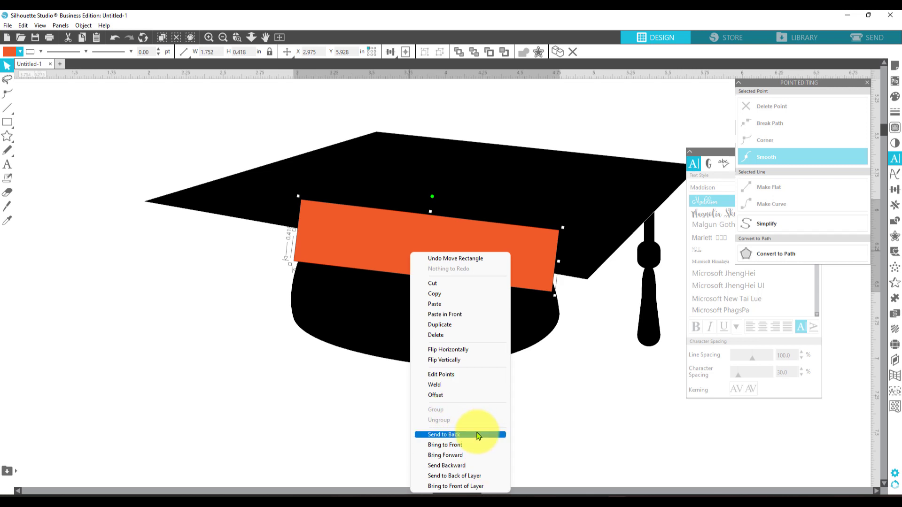
click(478, 436)
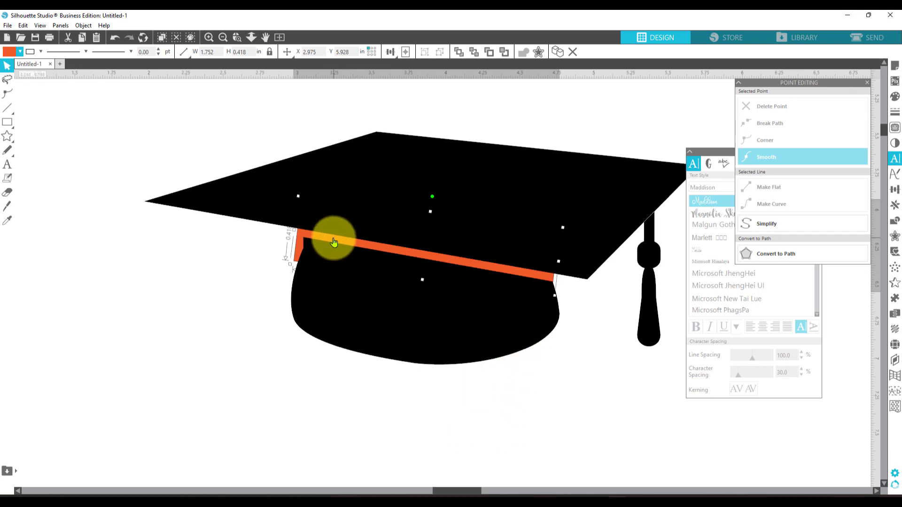
Step: Resize the rectangle to about 1.71 by 0.40 in to fit the cap's gap, and fill it with black
drag(333, 242, 341, 242)
drag(568, 264, 559, 264)
click(250, 337)
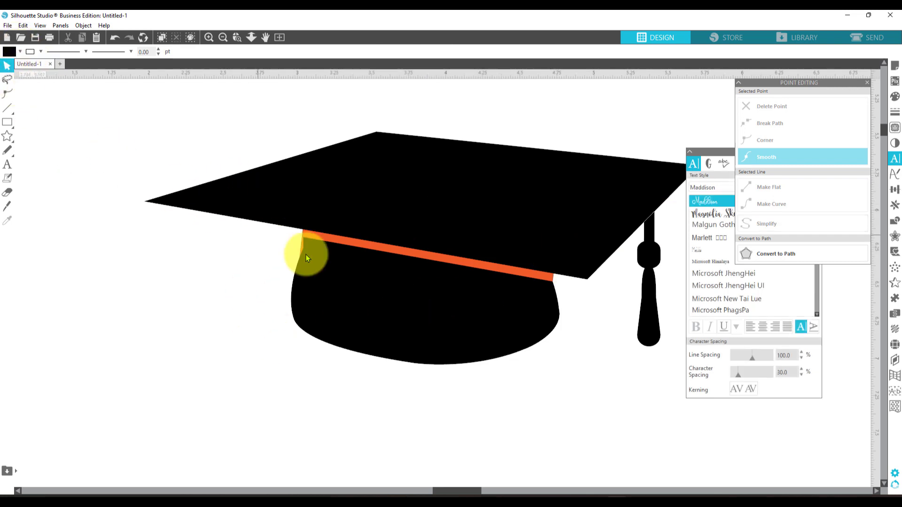
click(346, 244)
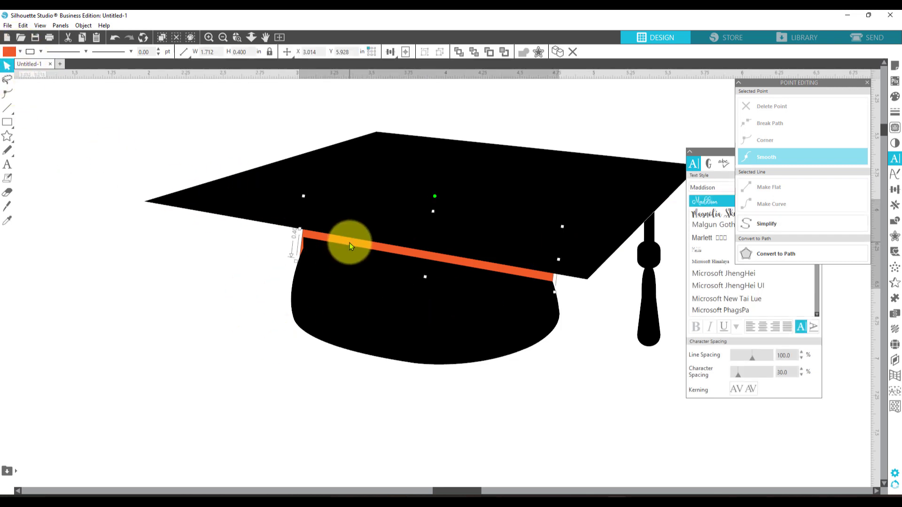
click(11, 51)
click(19, 68)
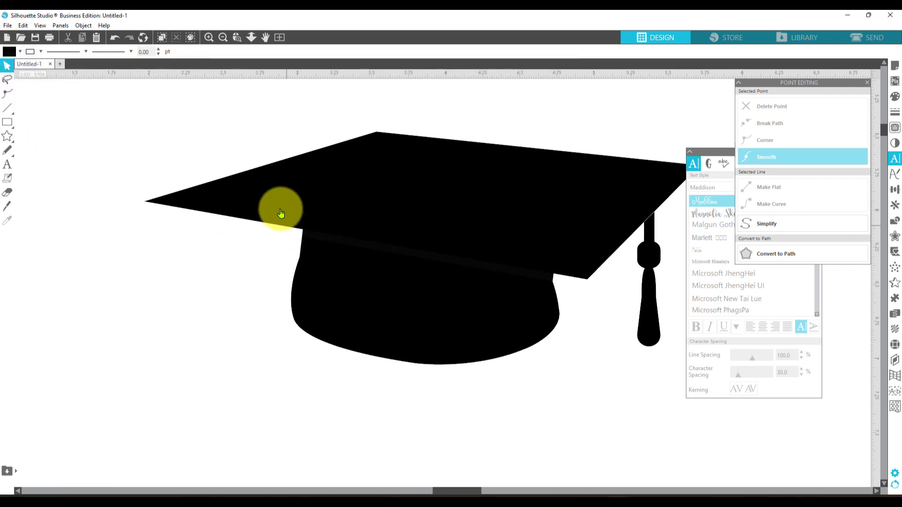
Step: Weld the rectangle and the cap pieces into one shape and shift the cap slightly left
drag(179, 126, 583, 360)
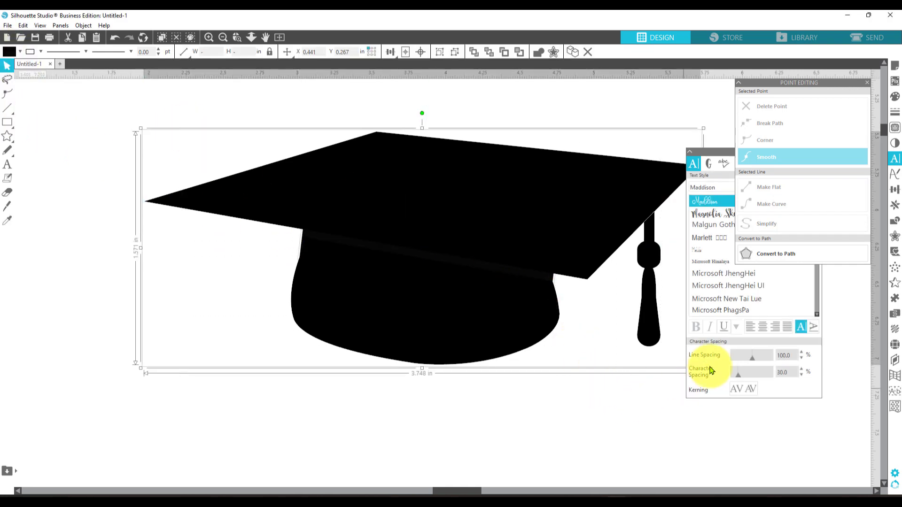
drag(717, 160, 801, 179)
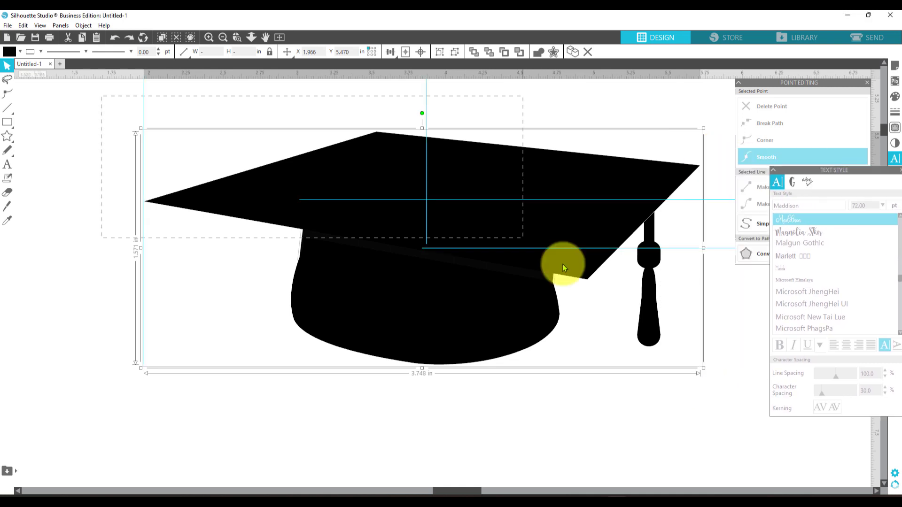
right_click(467, 237)
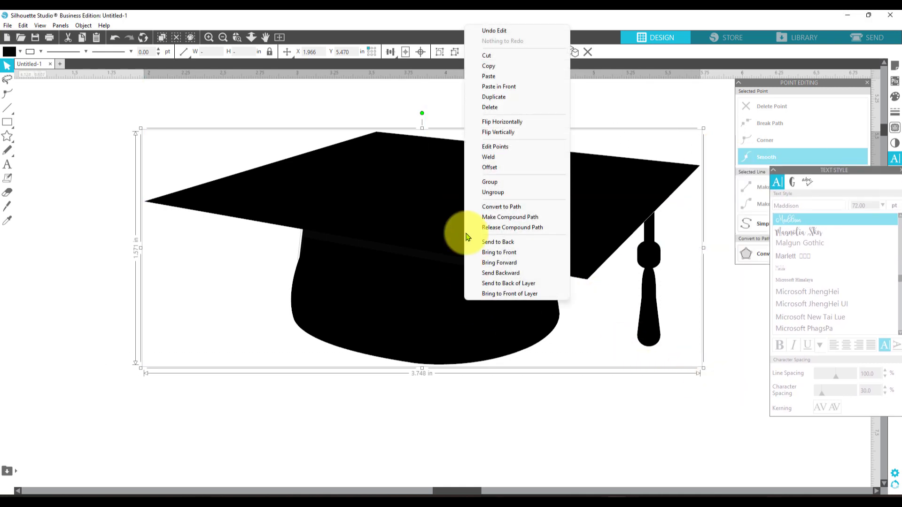
click(494, 161)
drag(484, 306, 445, 310)
key(Escape)
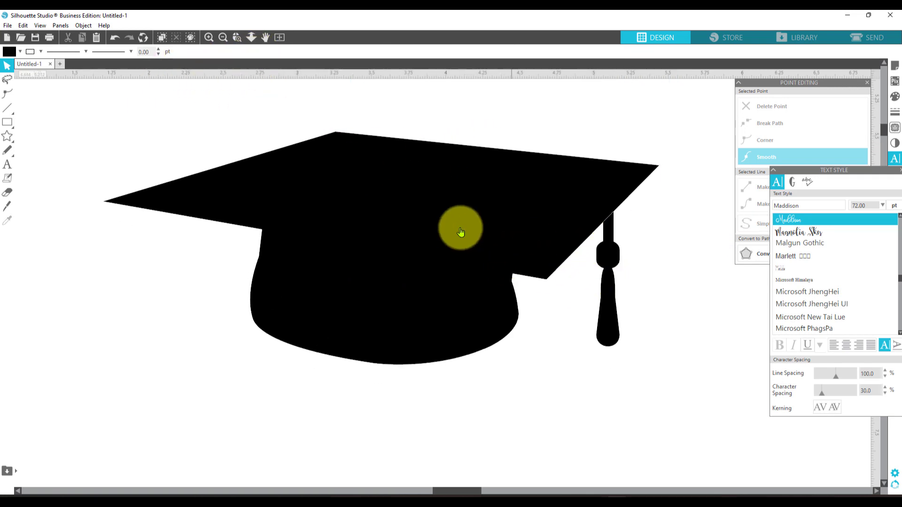
Step: Examine the joint between the tassel cord and the edge of the cap's board
drag(461, 233, 320, 253)
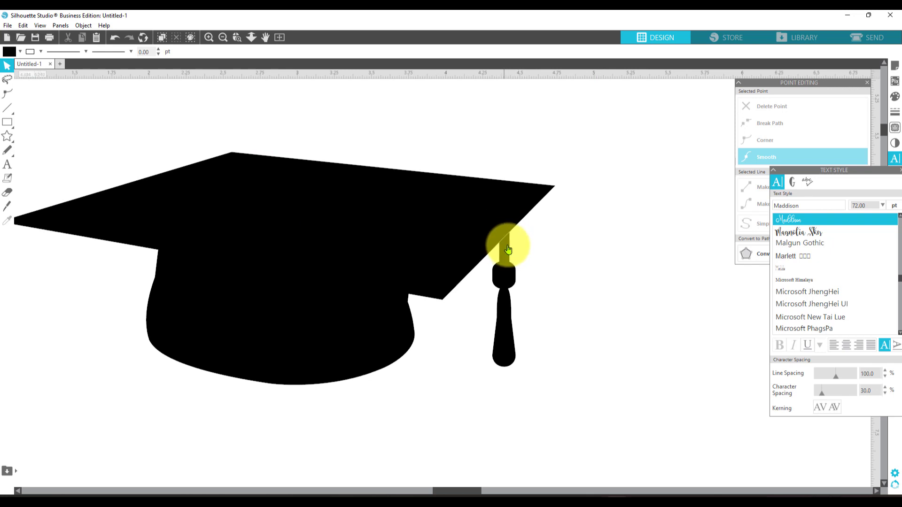
click(235, 39)
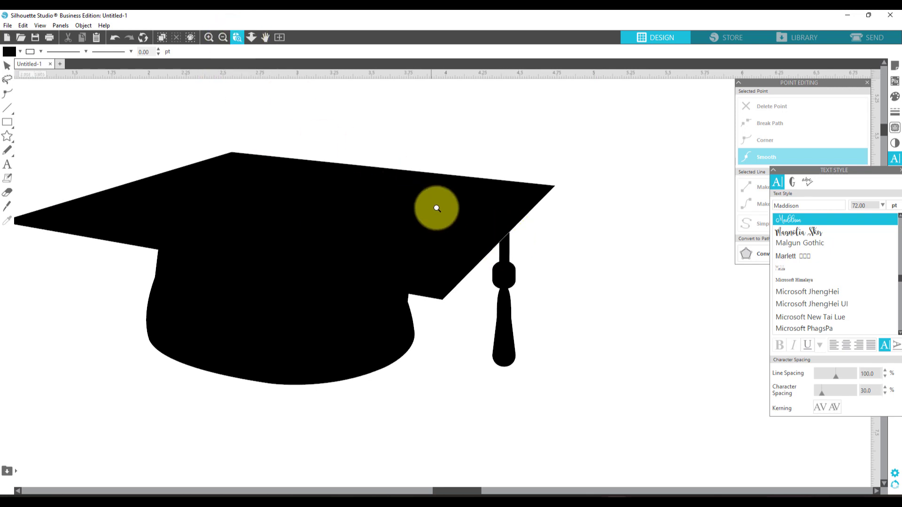
drag(474, 223, 510, 241)
drag(524, 273, 524, 272)
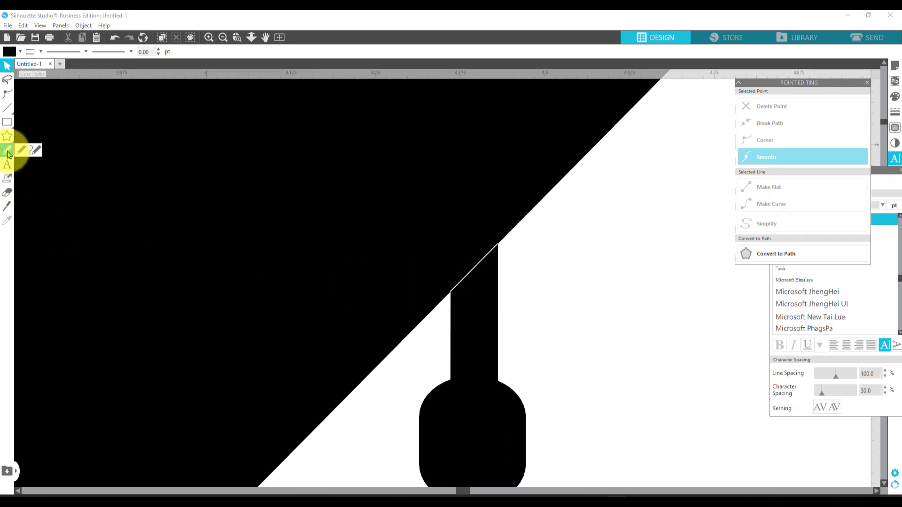
Step: Undo the recent cap moves and the weld of the rectangle with the cap pieces
click(115, 39)
click(116, 40)
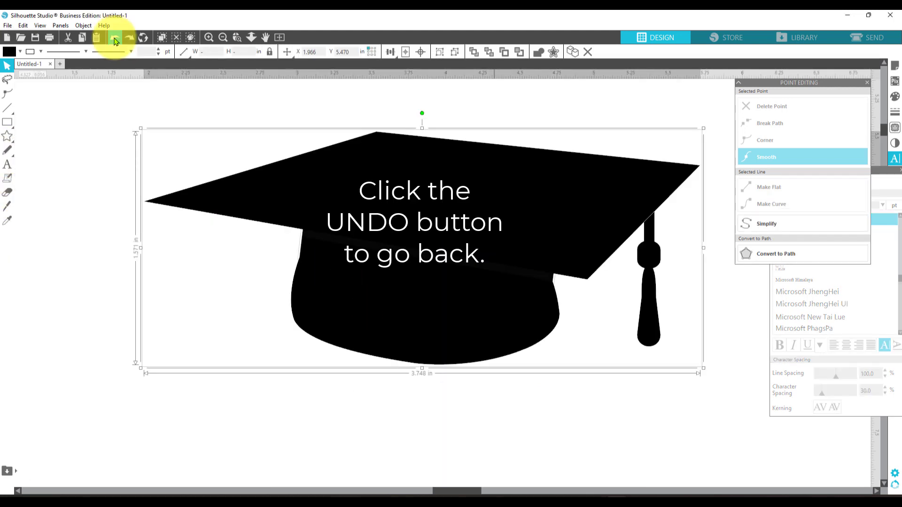
click(115, 39)
click(115, 38)
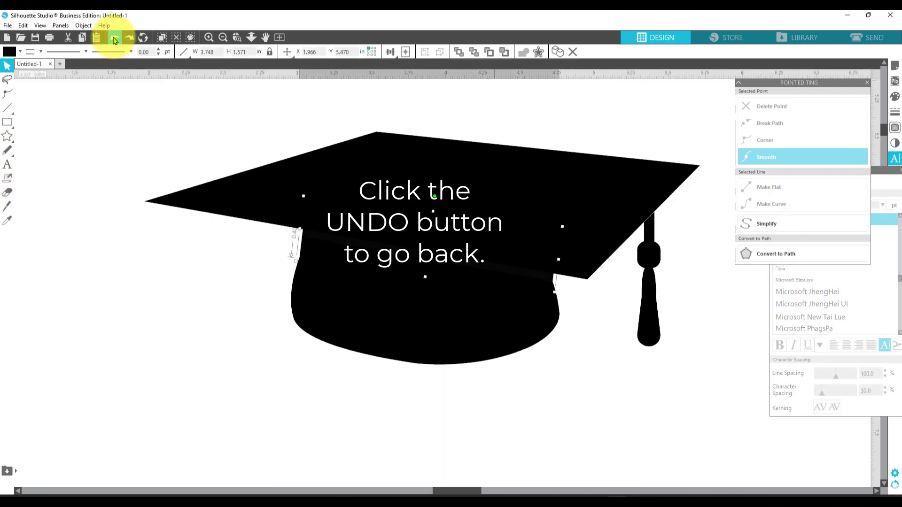
Step: Ungroup the graduation cap and move the tassel up slightly so its cord overlaps the board
click(652, 263)
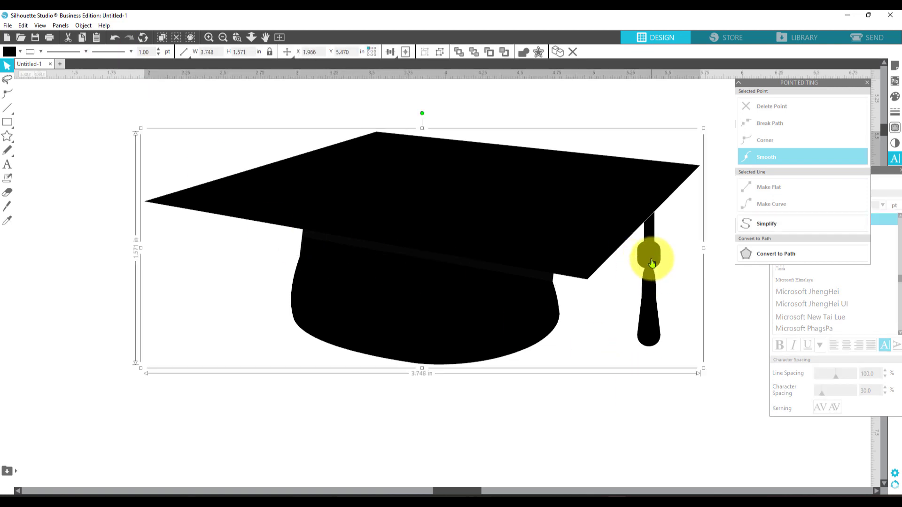
right_click(650, 260)
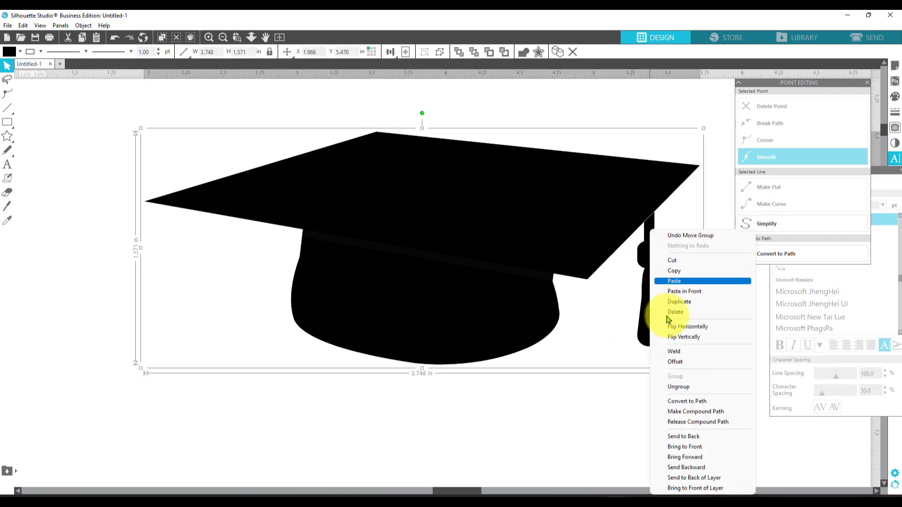
click(684, 384)
click(623, 295)
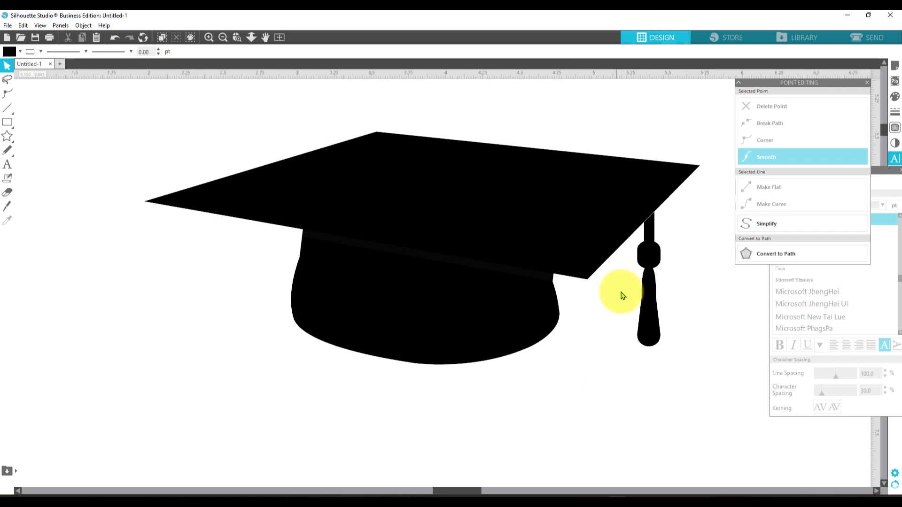
click(646, 252)
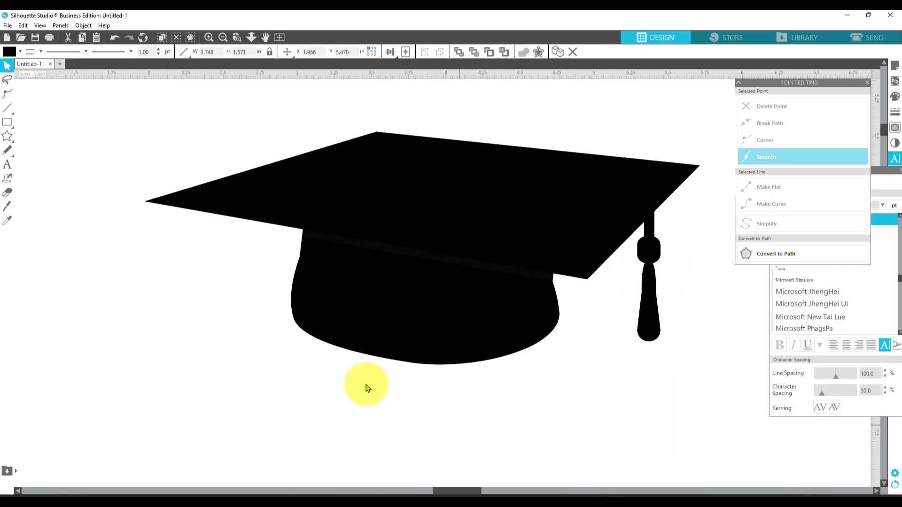
Step: Weld the board, cap base, filler rectangle and tassel into one shape
drag(184, 139, 695, 372)
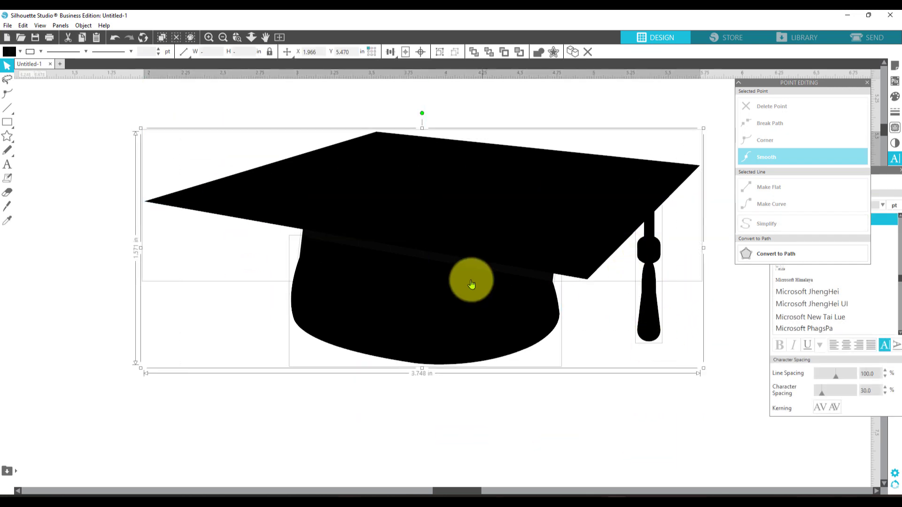
right_click(469, 280)
click(495, 164)
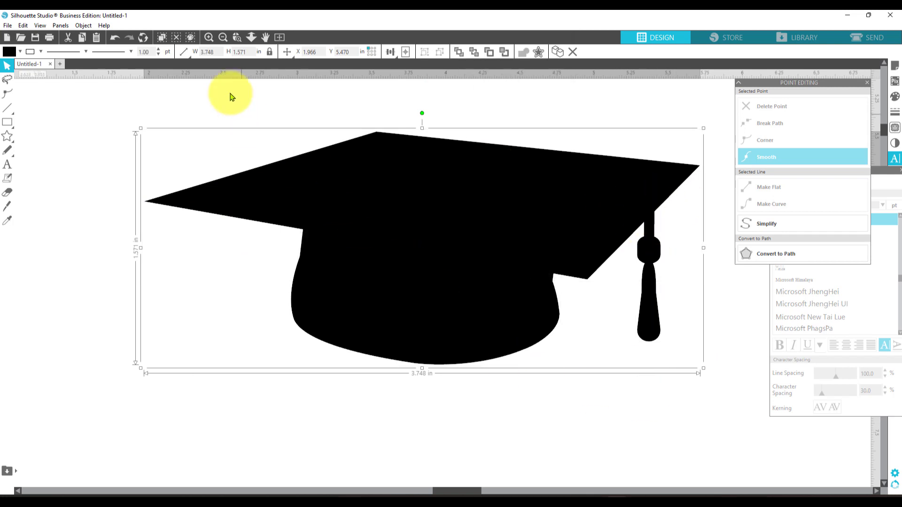
Step: Scale the graduation cap to about 1.72 by 0.72 in and place it at the end of the name, below Congrats
click(224, 37)
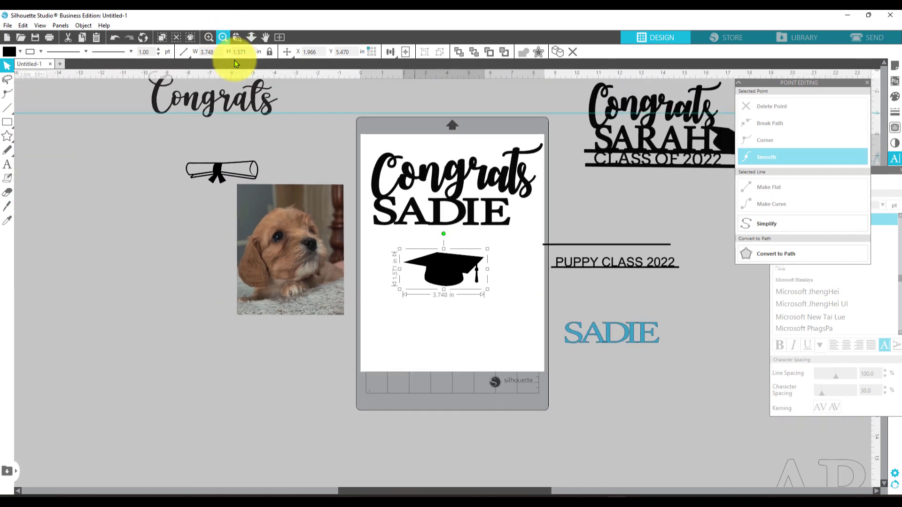
drag(465, 294, 526, 223)
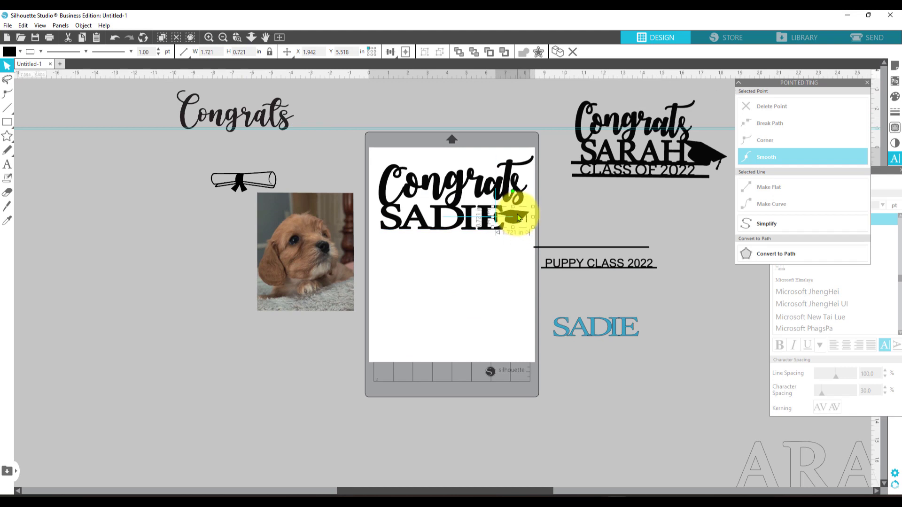
click(509, 288)
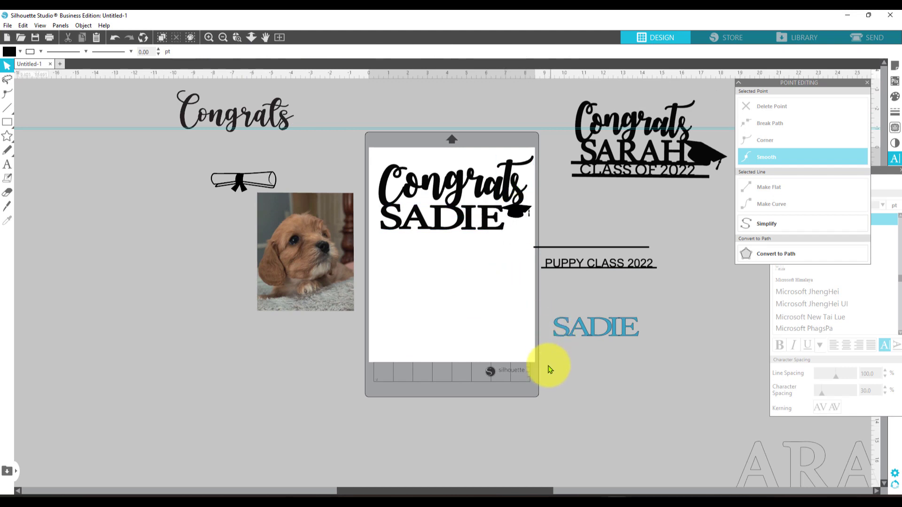
Step: Move the loose thin line onto the page and draw a black bar about 6.30 by 0.10 in below it
drag(579, 253, 444, 253)
click(6, 126)
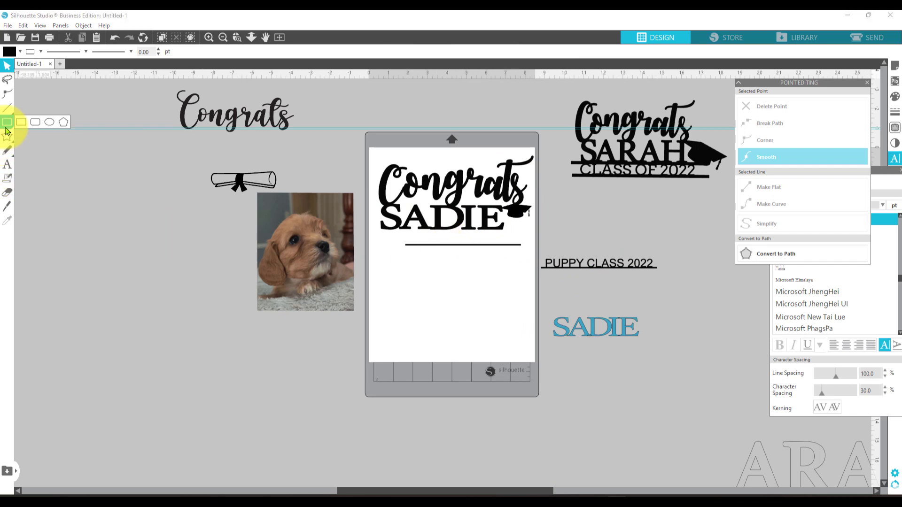
drag(384, 285, 507, 284)
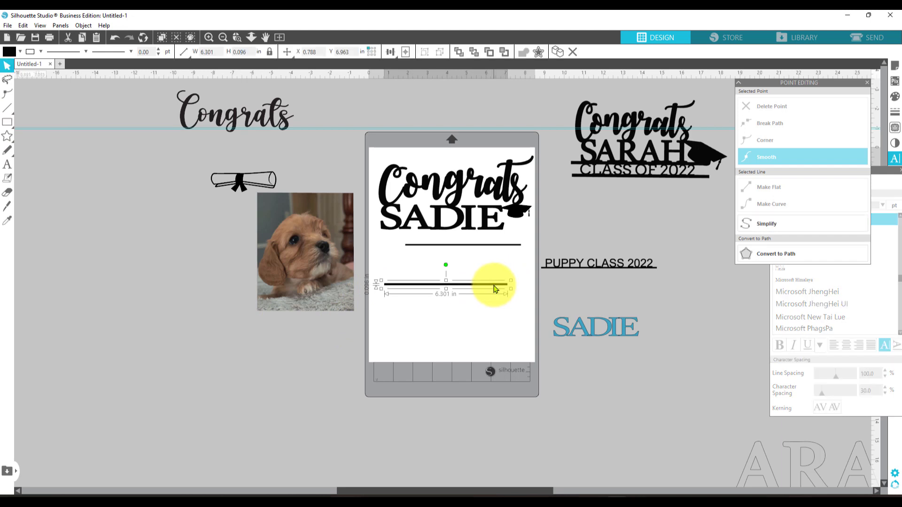
Step: Duplicate the new bar and move the copy down about 0.36 in below the original
right_click(493, 289)
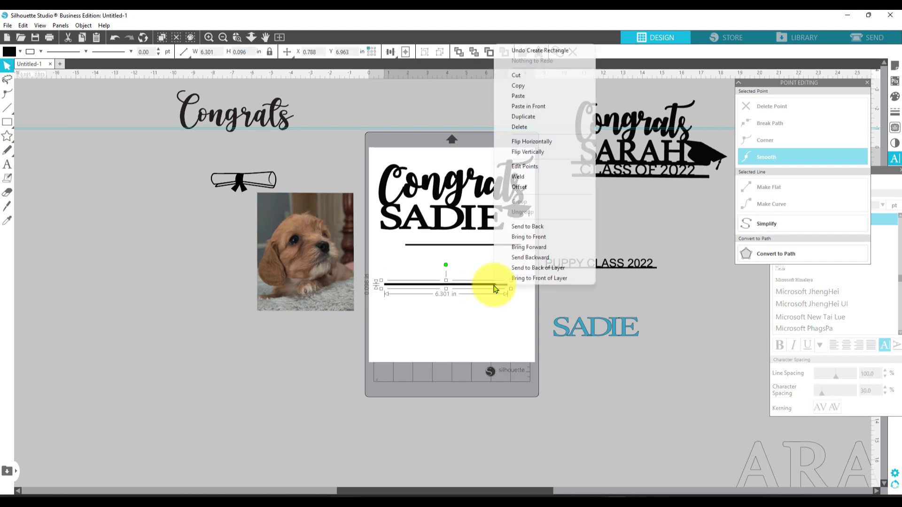
click(522, 117)
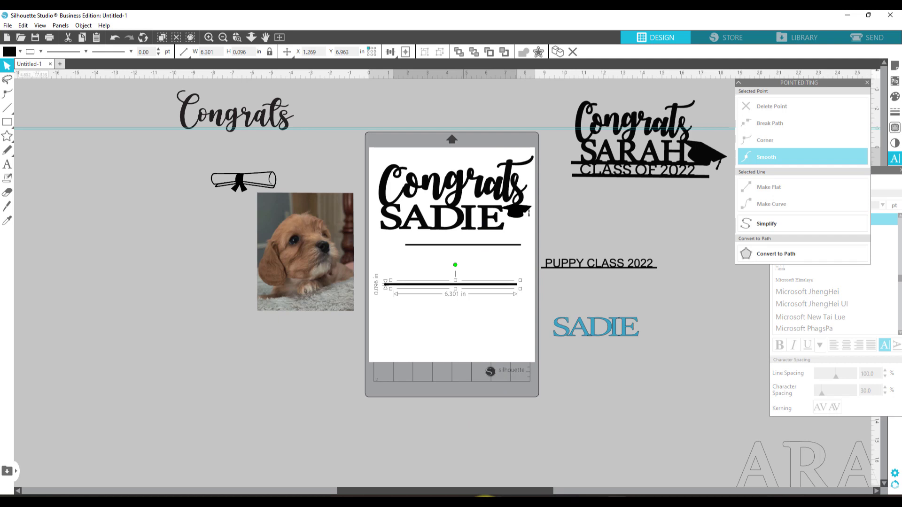
key(Down)
key(Down)
key(Down)
key(Down)
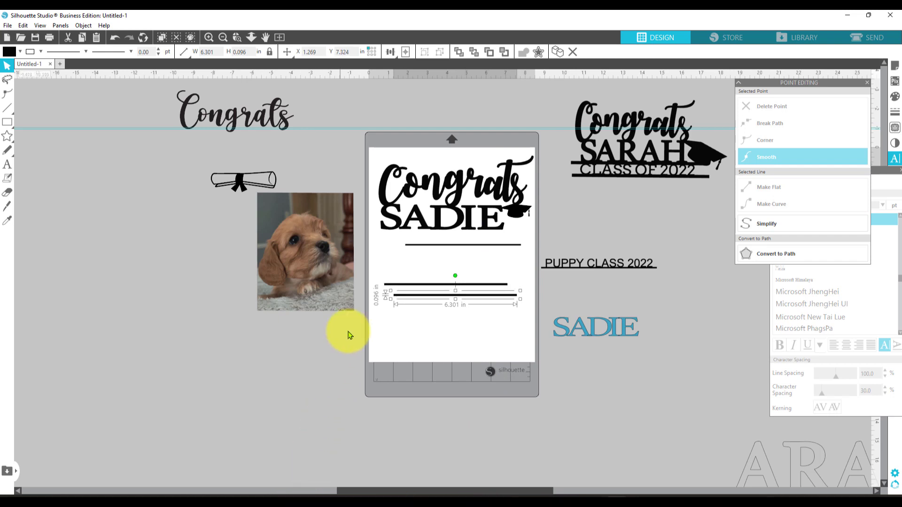
Step: Align the two bars along their left edges
drag(376, 265, 447, 322)
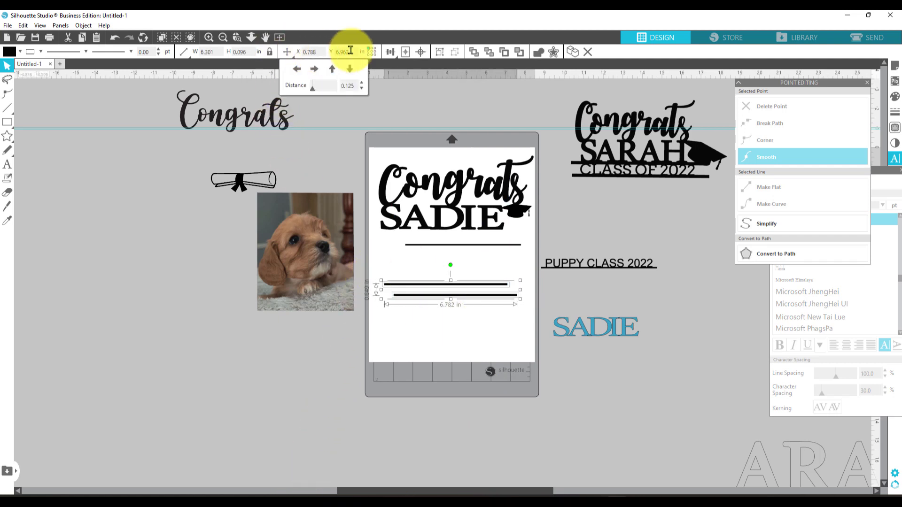
click(390, 52)
click(389, 71)
click(439, 312)
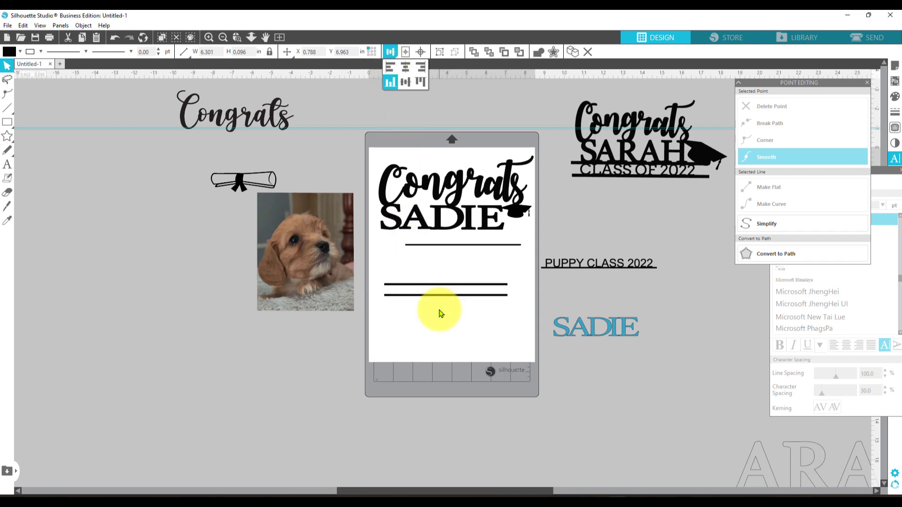
Step: Move the thin line off the page and separate the PUPPY CLASS 2022 text from its underline
drag(491, 252, 671, 224)
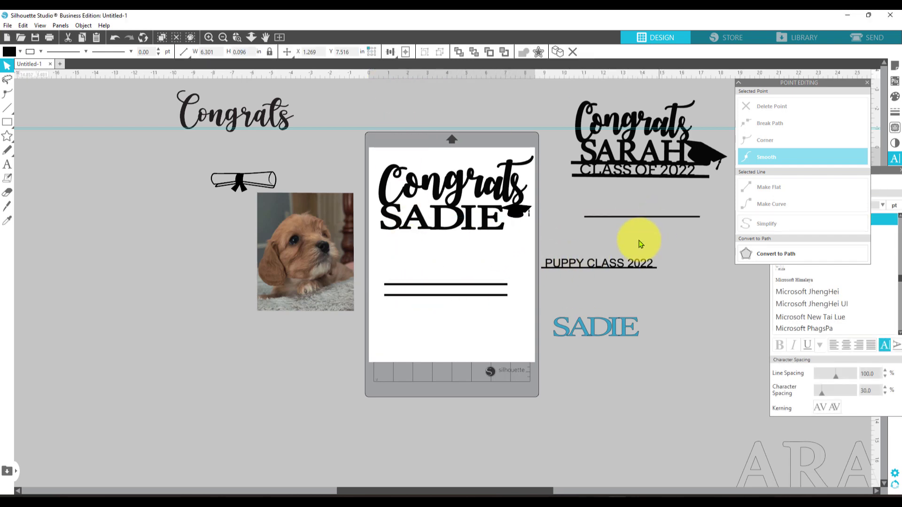
click(593, 263)
mouse_move(585, 264)
mouse_down()
mouse_move(569, 245)
mouse_move(593, 244)
mouse_move(581, 256)
mouse_up()
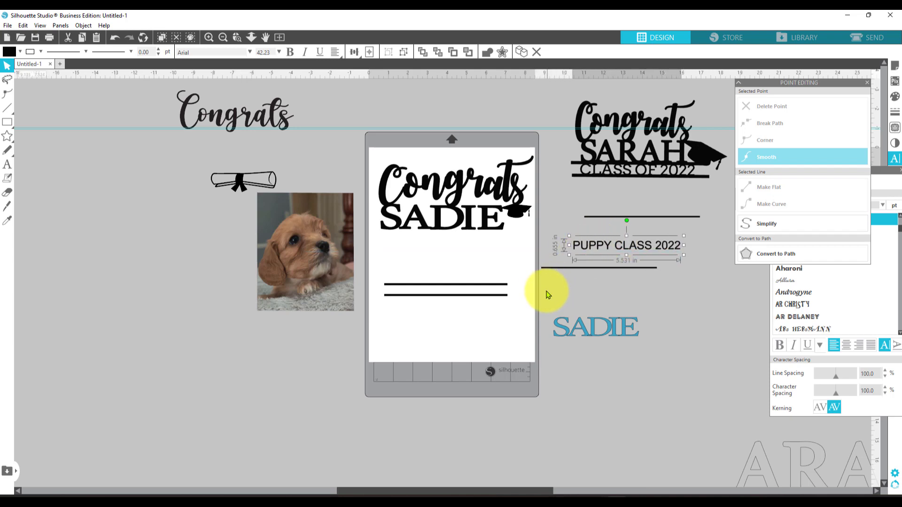
Step: Place the upper bar directly beneath the name and stretch it to about 7.69 in wide
click(237, 38)
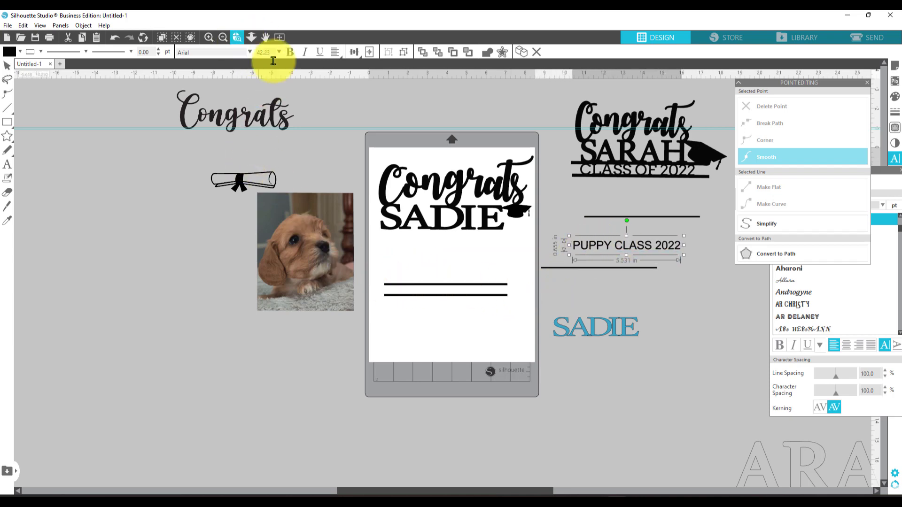
drag(341, 187, 508, 276)
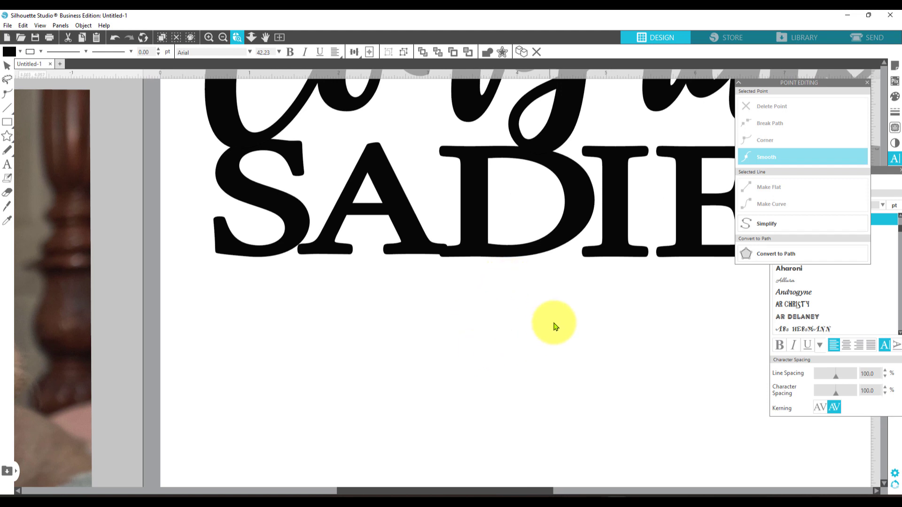
click(423, 252)
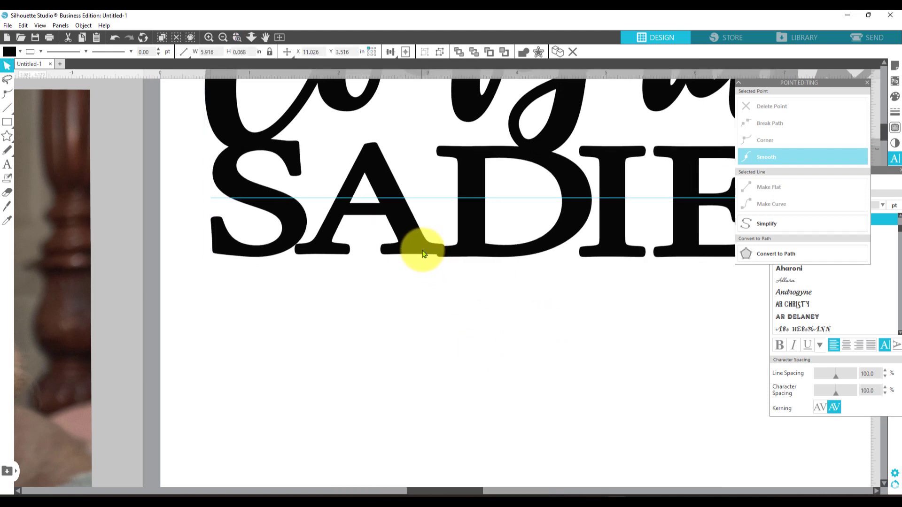
click(416, 261)
right_click(416, 262)
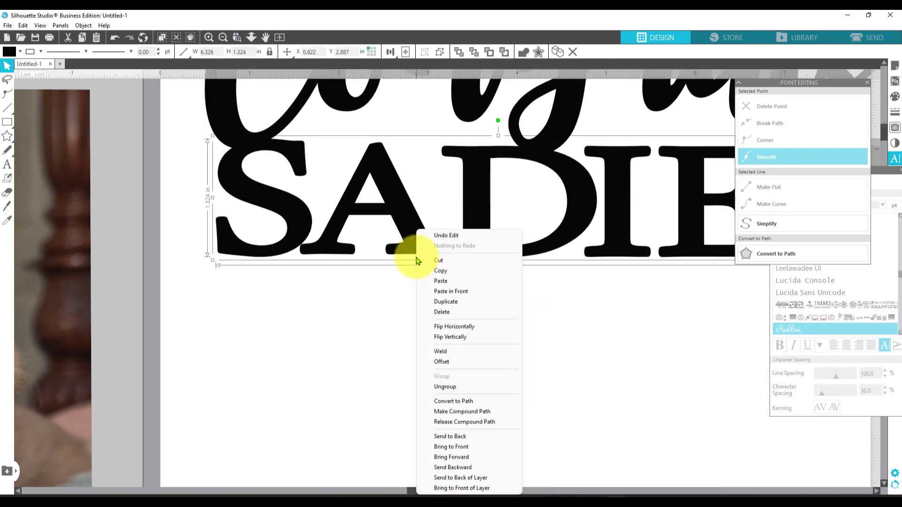
click(216, 42)
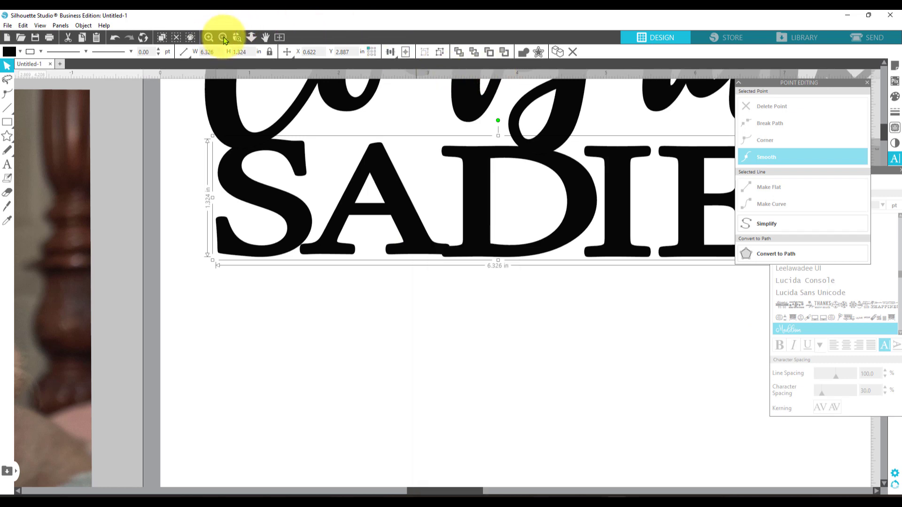
click(223, 37)
drag(447, 435, 436, 270)
click(450, 273)
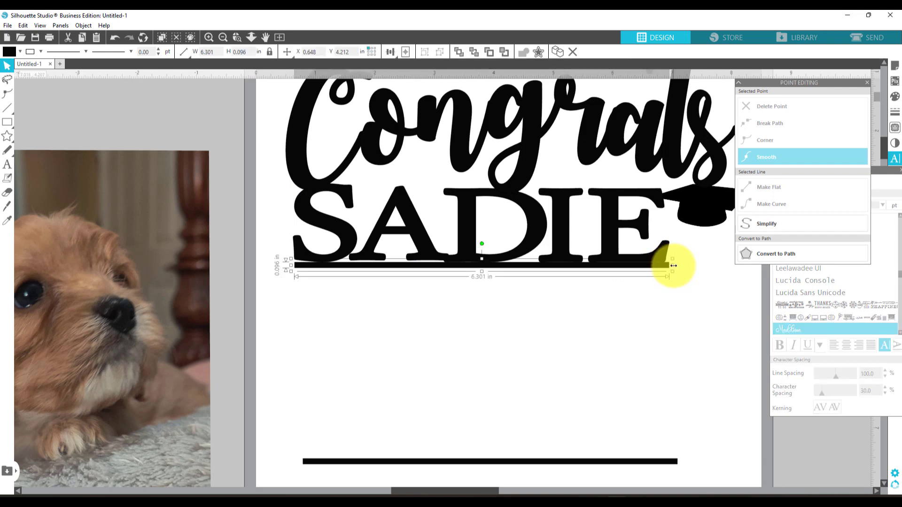
drag(673, 265, 750, 271)
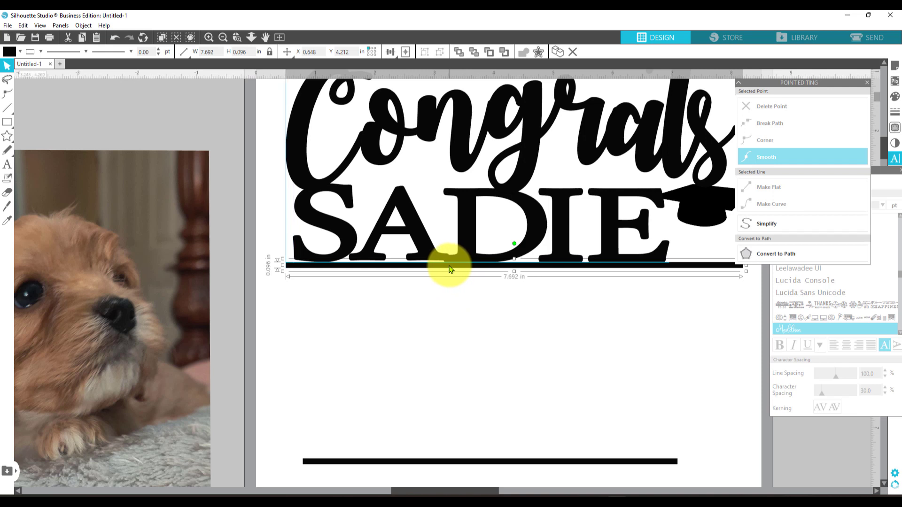
Step: Ungroup the name's letters and lower the letter A to the baseline of the others
click(425, 257)
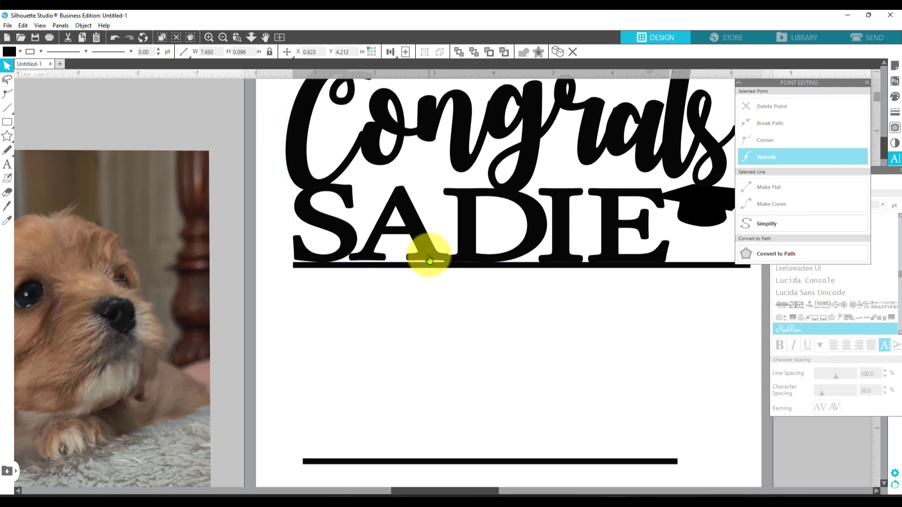
right_click(430, 265)
click(461, 386)
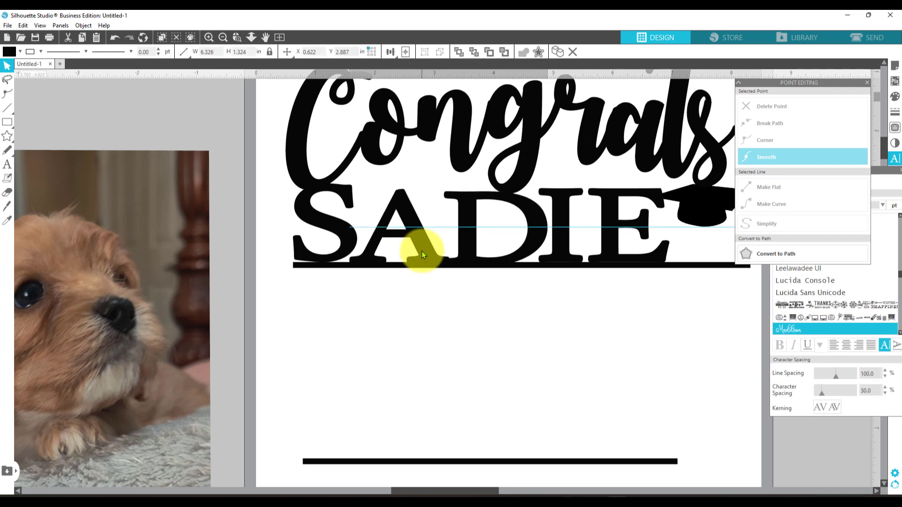
Step: Raise the long bar slightly so it overlaps the bottoms of the name's letters
click(625, 272)
click(325, 265)
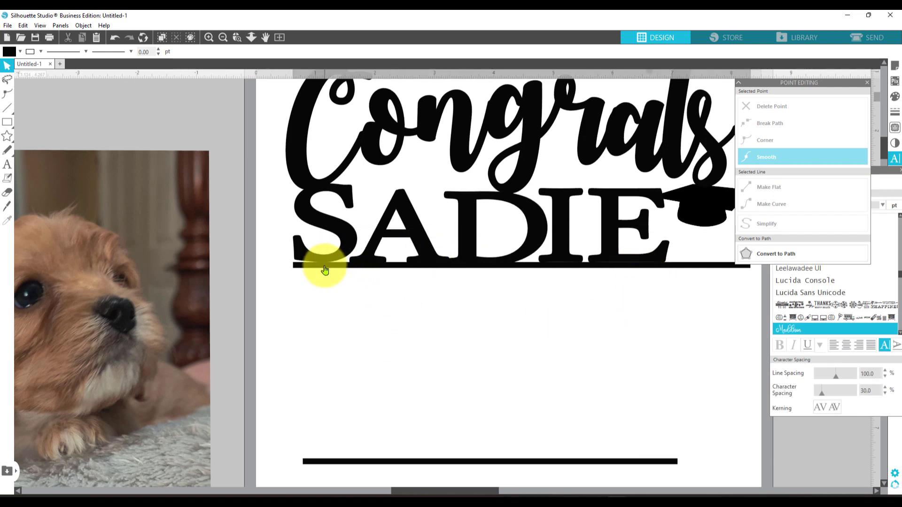
click(556, 343)
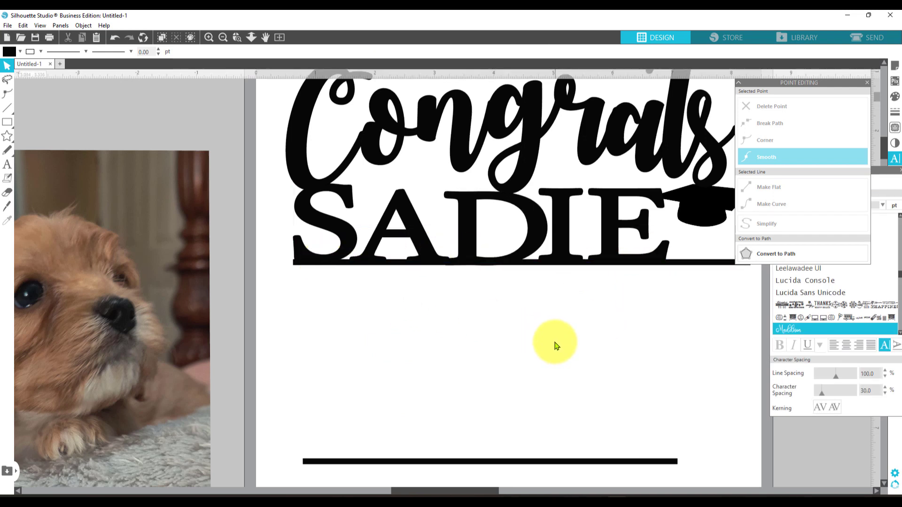
Step: Try placing the graduation cap lower, resting on the bar beside the letter E
click(222, 38)
click(625, 237)
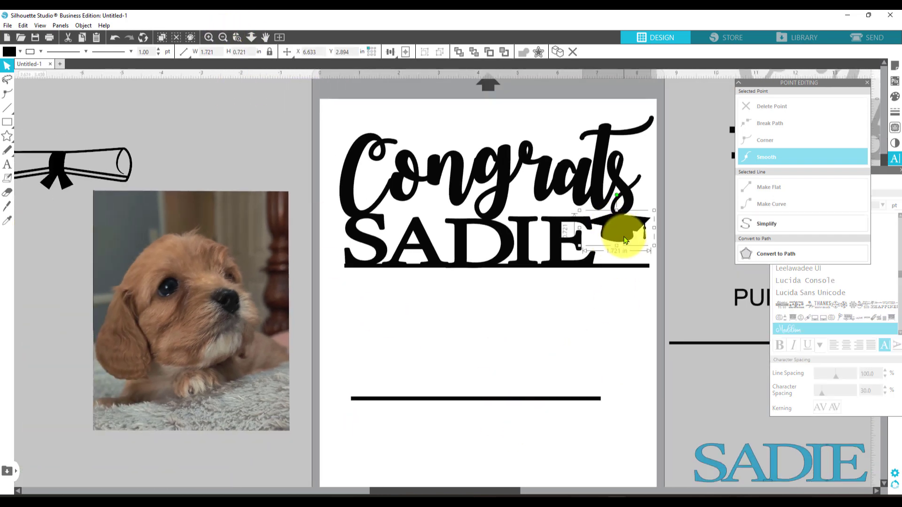
drag(623, 240, 630, 260)
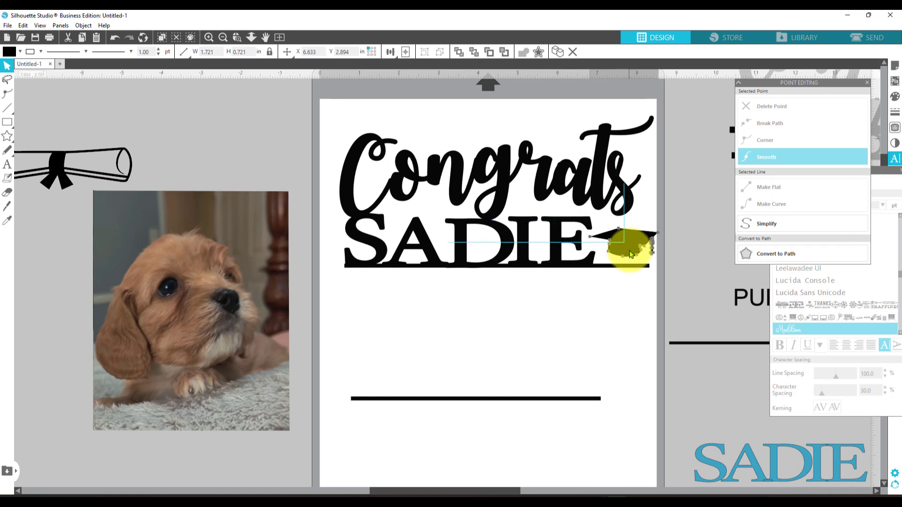
double_click(631, 257)
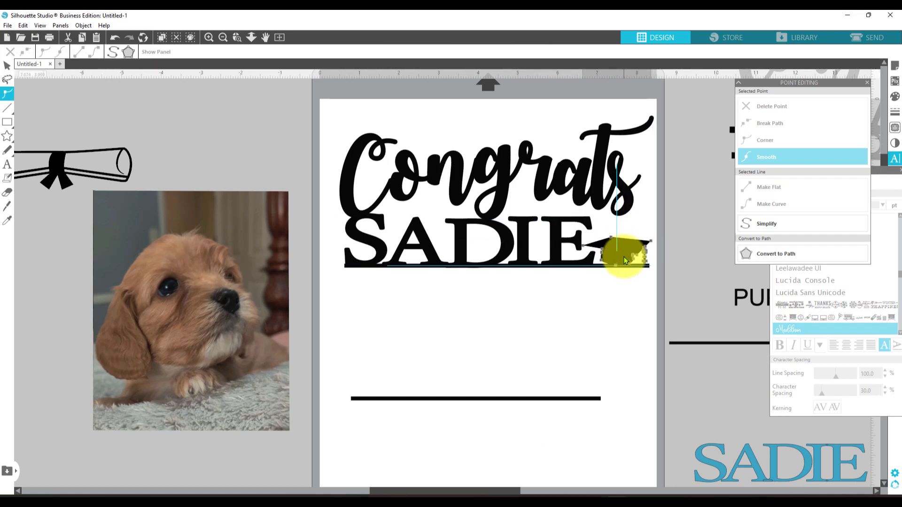
click(624, 289)
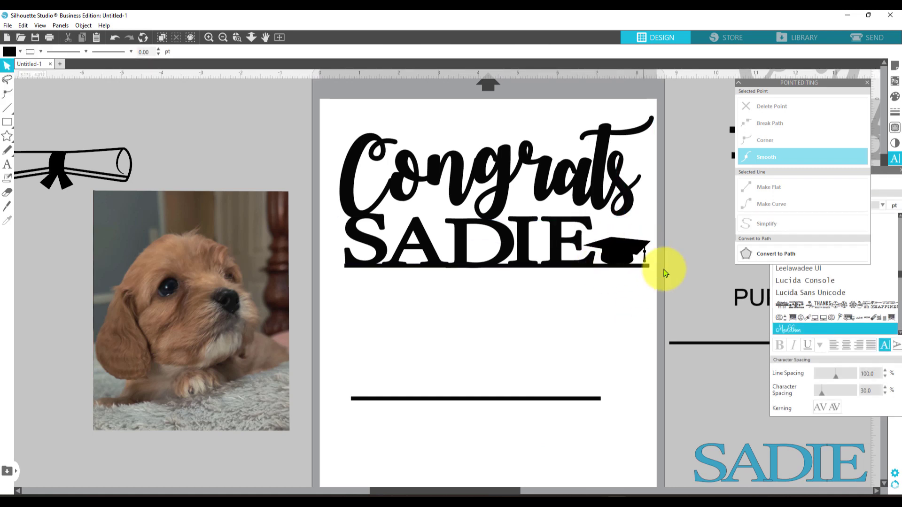
Step: Lower the letter t of Congrats so it overlaps the E of the name, and shift the s slightly to the right
click(597, 207)
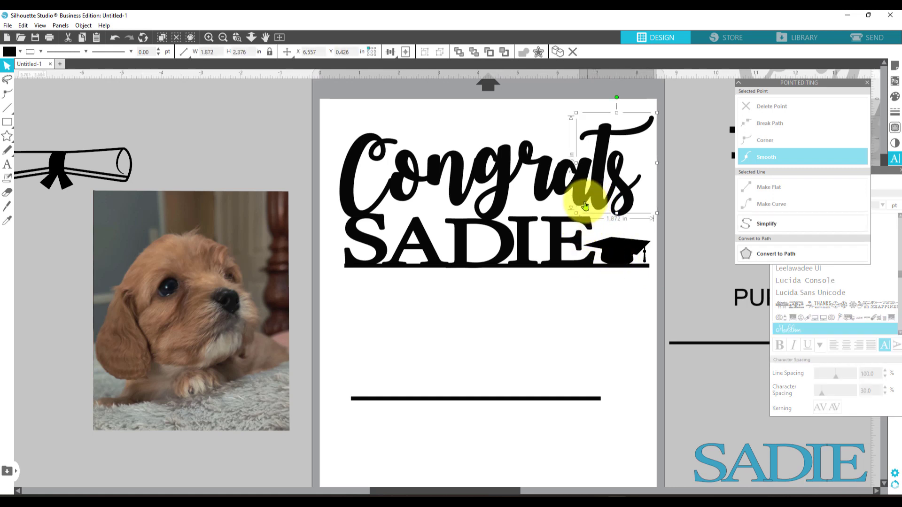
drag(597, 201, 594, 216)
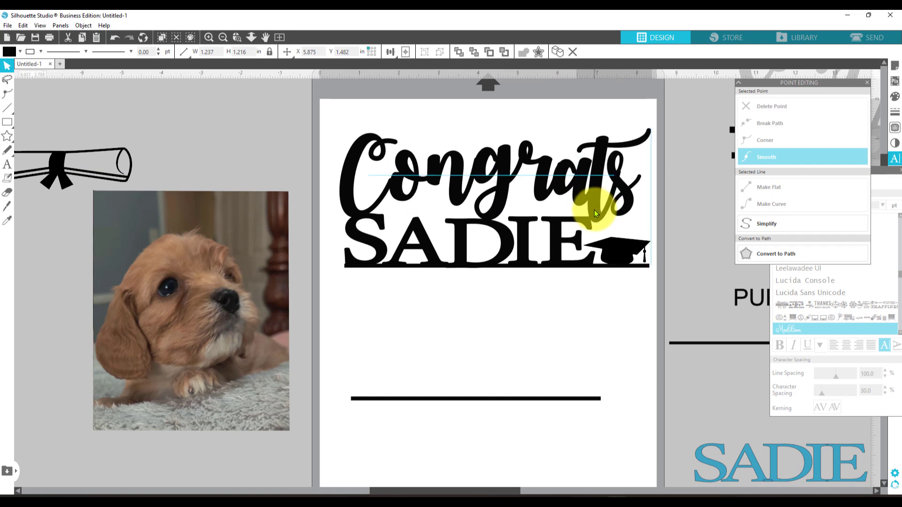
click(593, 223)
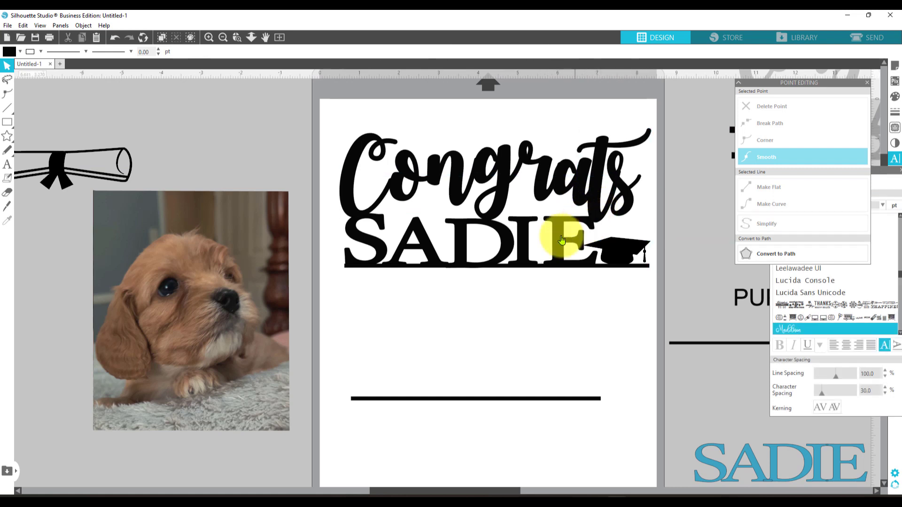
click(598, 218)
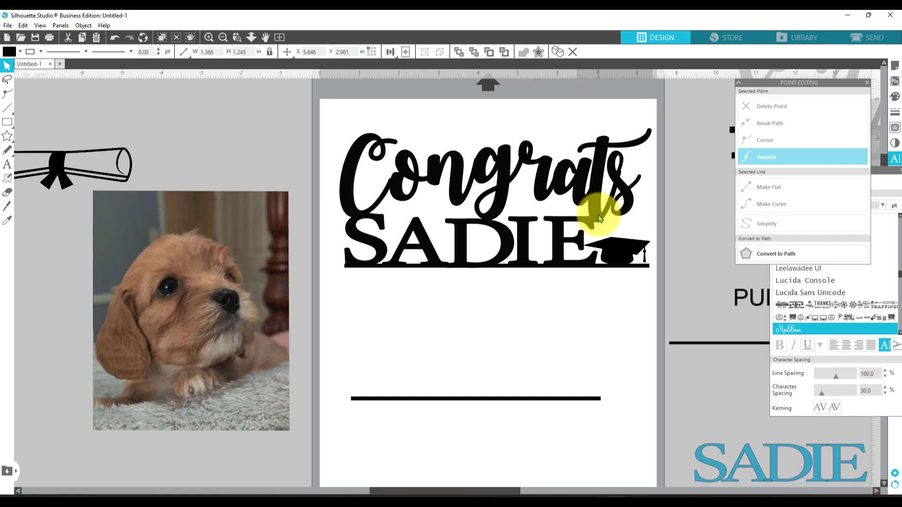
click(621, 211)
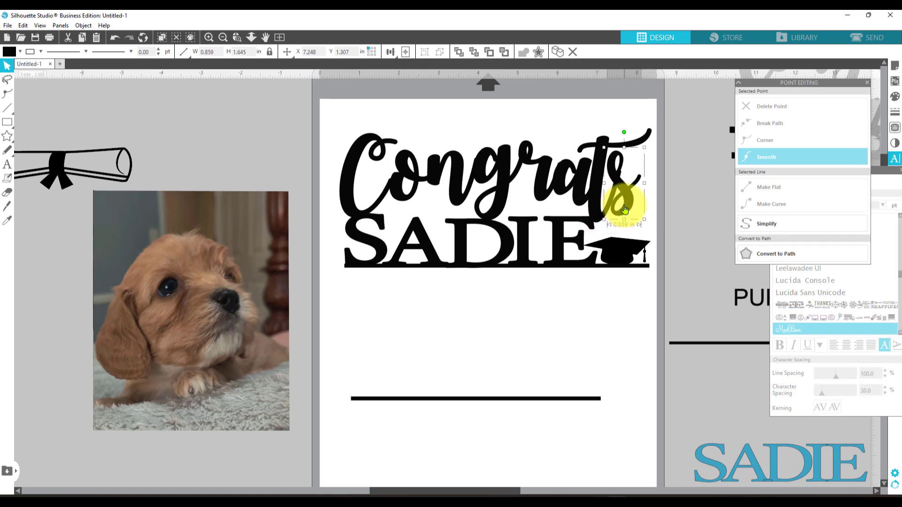
drag(627, 210, 634, 211)
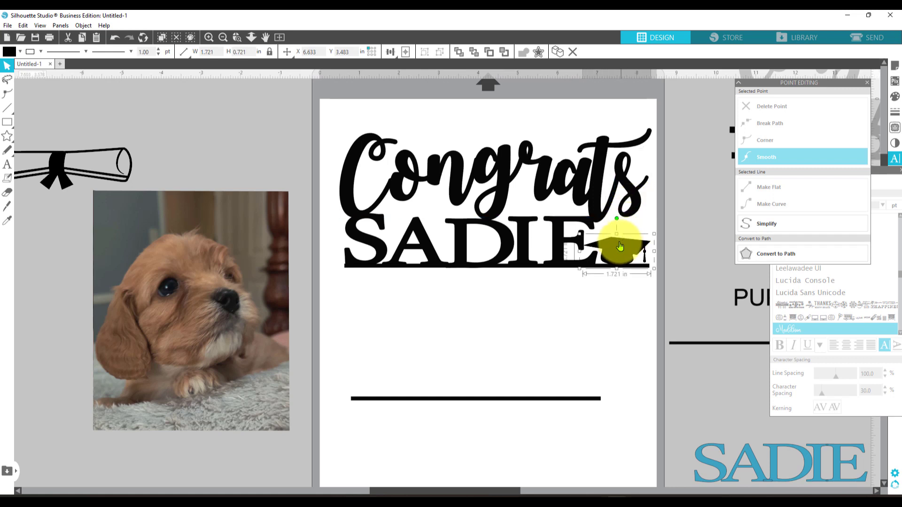
Step: Tilt the graduation cap clockwise and place it against the letter E, beneath the end of Congrats
drag(620, 246, 619, 221)
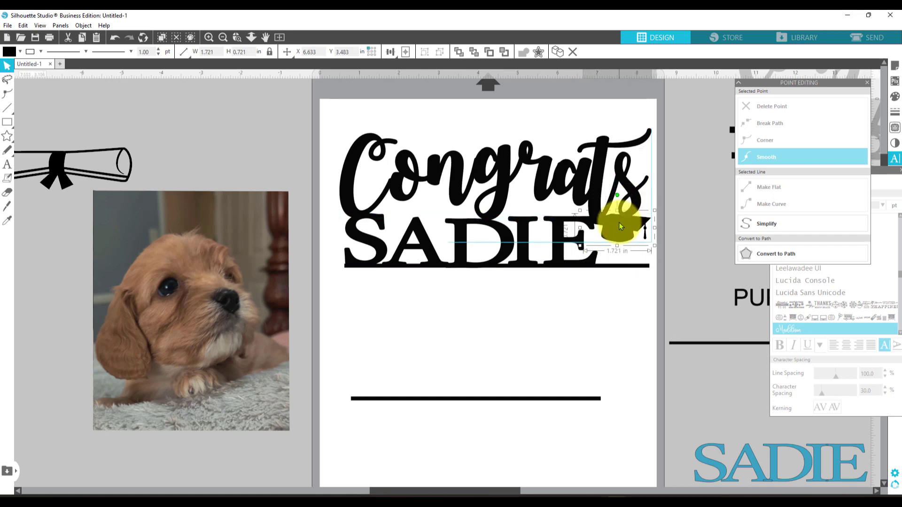
click(675, 358)
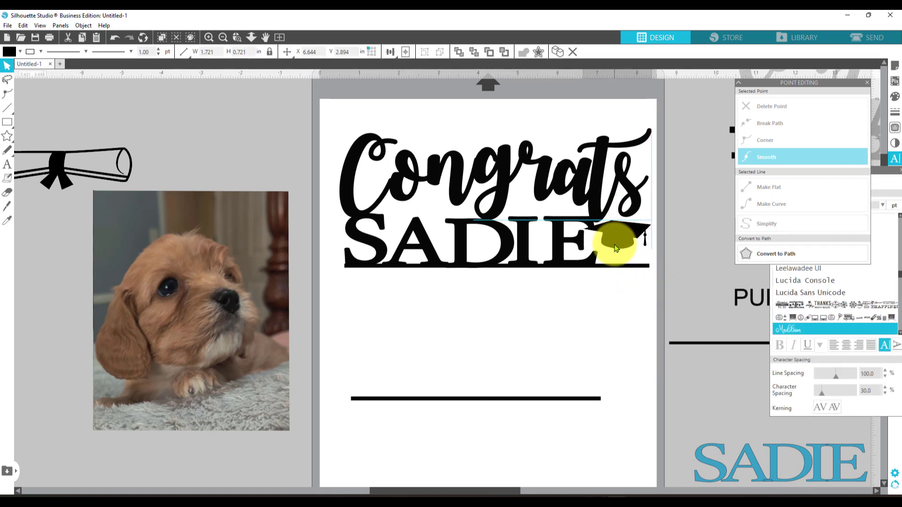
drag(615, 252, 626, 265)
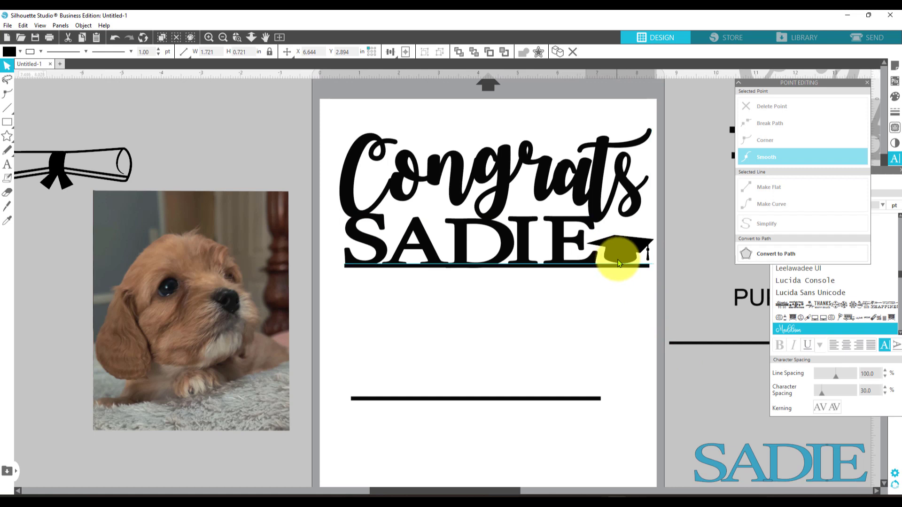
drag(619, 265, 624, 244)
click(631, 303)
click(625, 270)
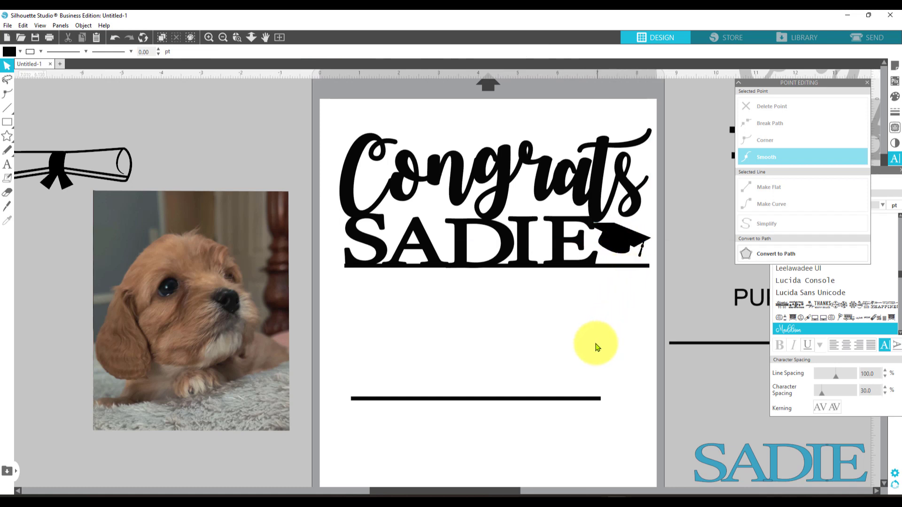
click(602, 217)
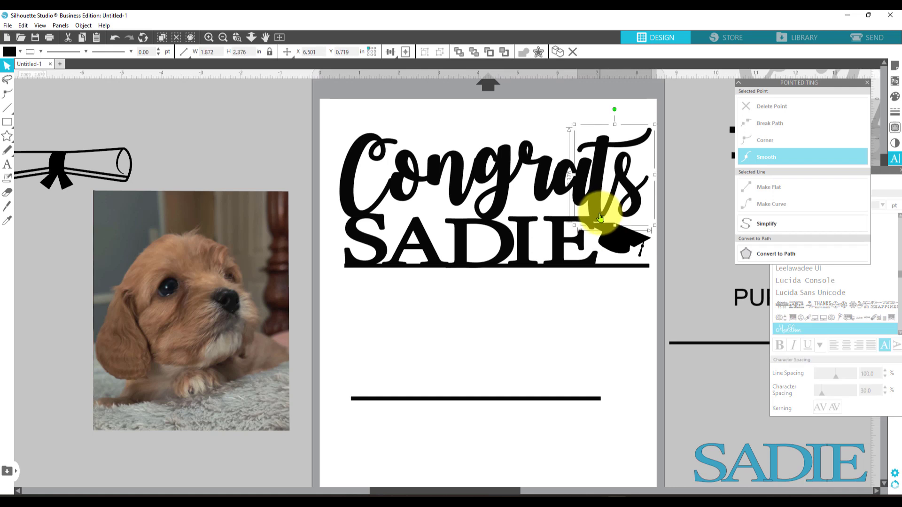
click(594, 308)
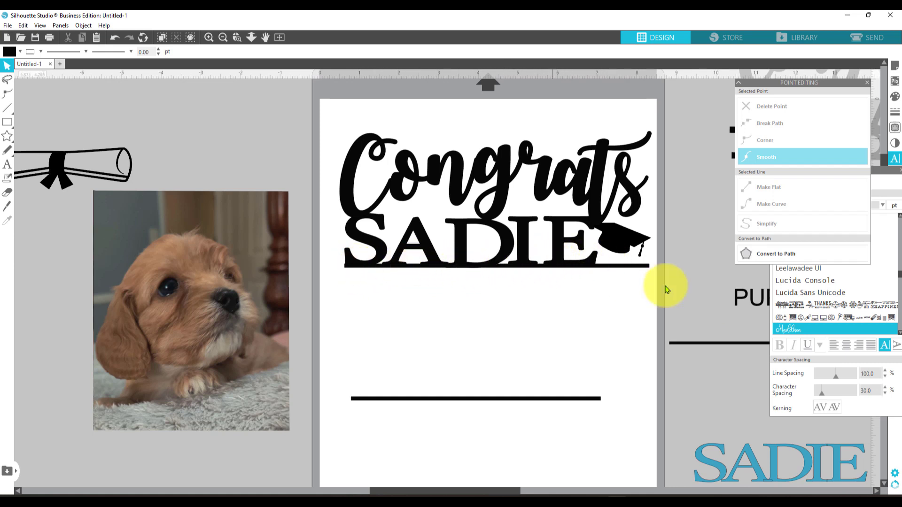
Step: Place the PUPPY CLASS 2022 text on the page directly beneath the bar under the name
drag(756, 306, 405, 285)
click(237, 37)
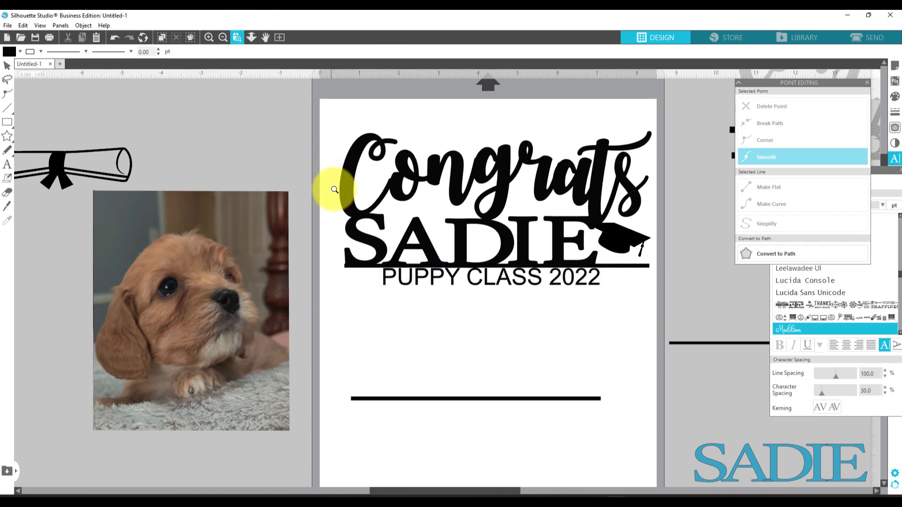
drag(338, 191, 723, 289)
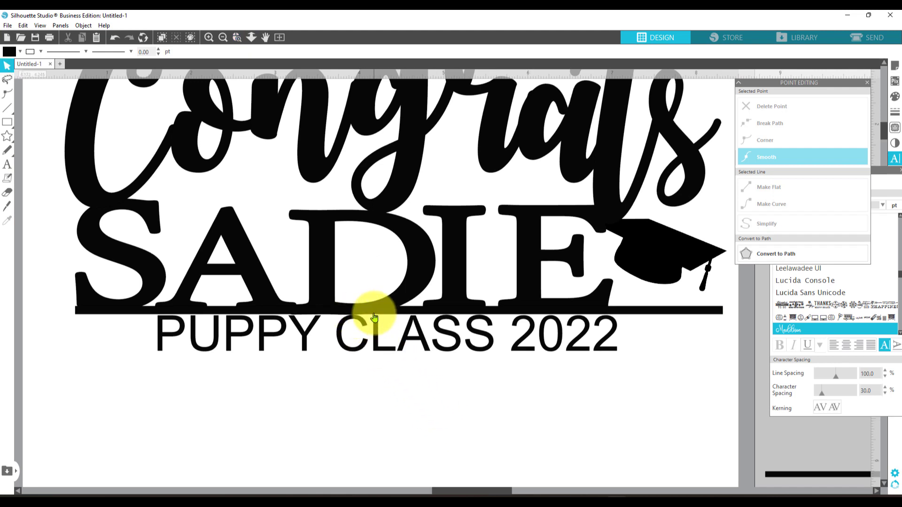
Step: Raise the PUPPY CLASS 2022 text slightly so the tops of its letters meet the bar above
click(237, 37)
drag(384, 298, 465, 342)
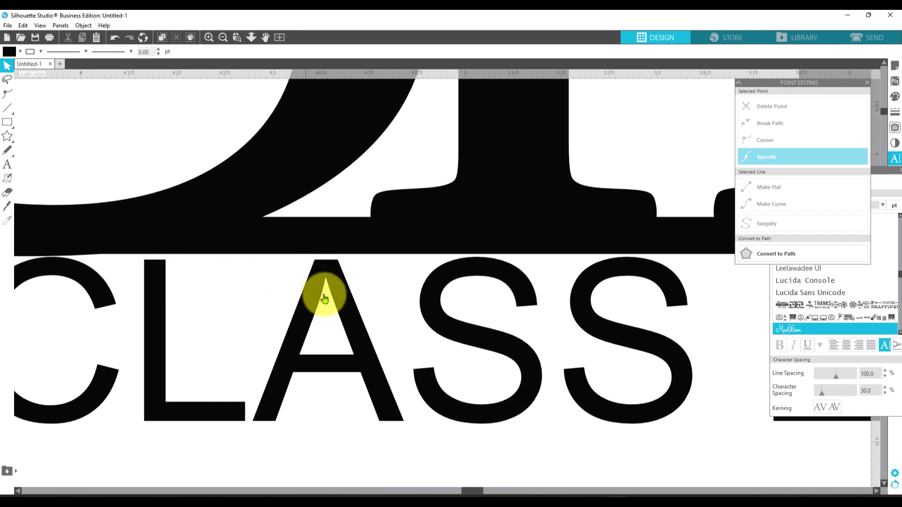
click(310, 294)
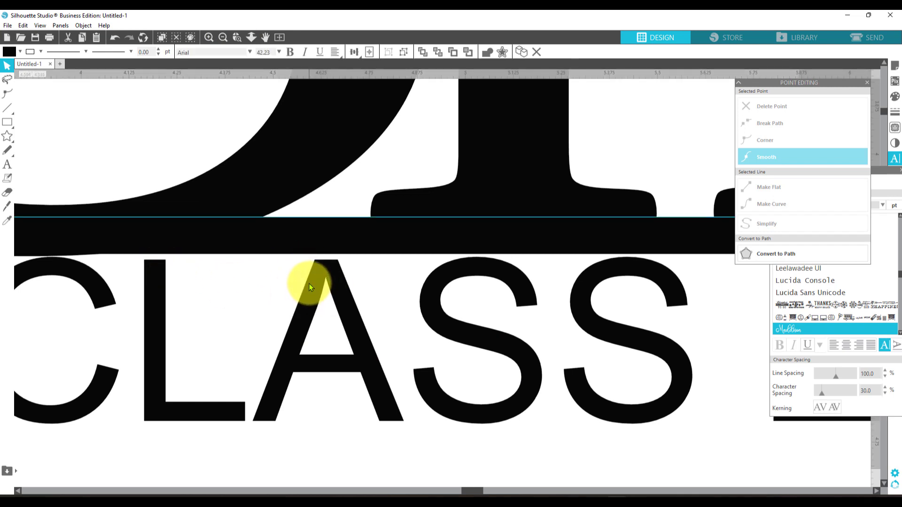
key(Escape)
scroll(328, 272, up, 1)
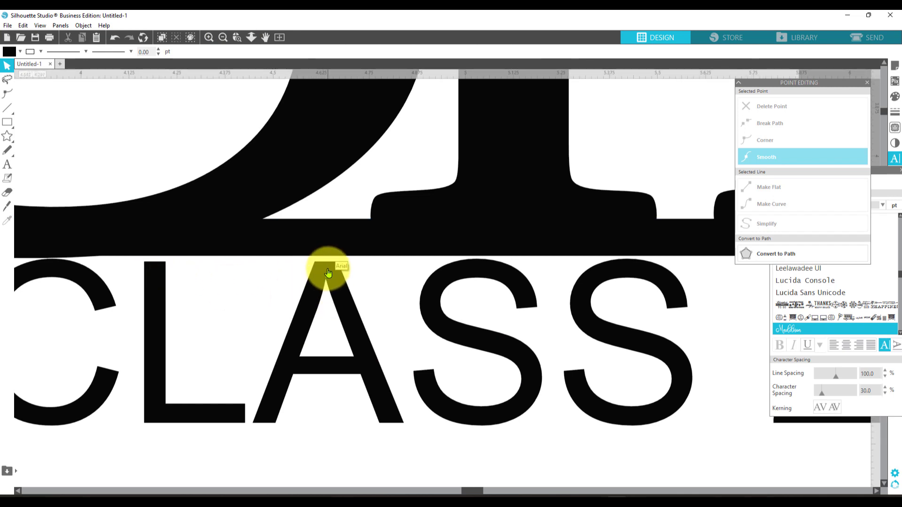
click(343, 295)
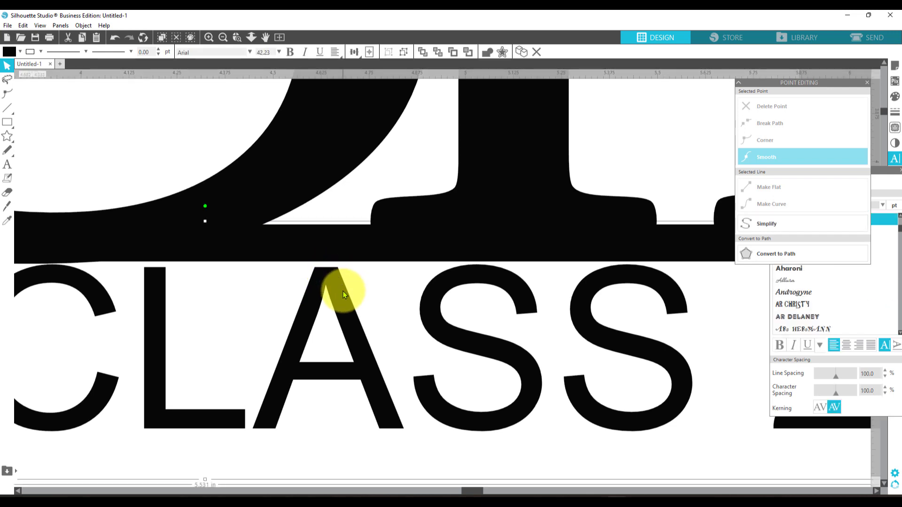
scroll(343, 292, down, 1)
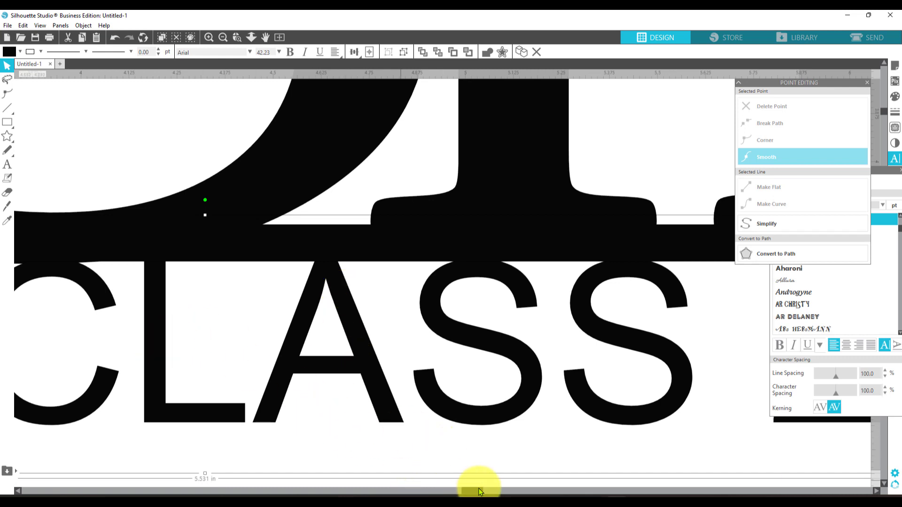
drag(479, 491, 435, 492)
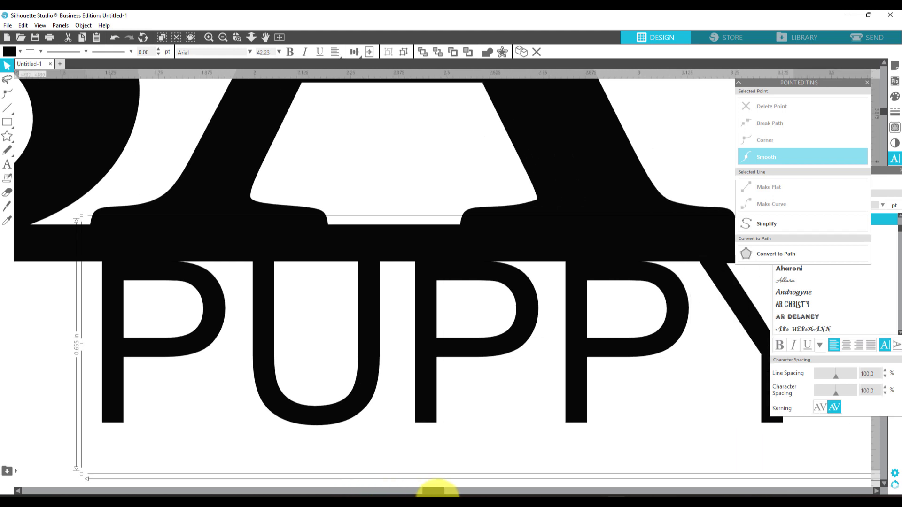
Step: Place the lower bar beneath PUPPY CLASS 2022, align its left end with the upper bar and stretch it to about 7.73 in wide
click(223, 38)
click(223, 38)
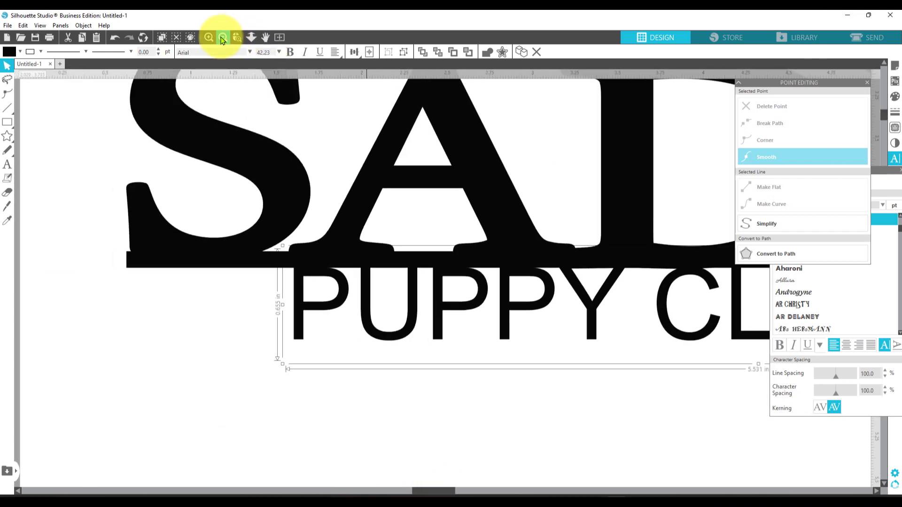
click(223, 38)
click(222, 38)
click(223, 37)
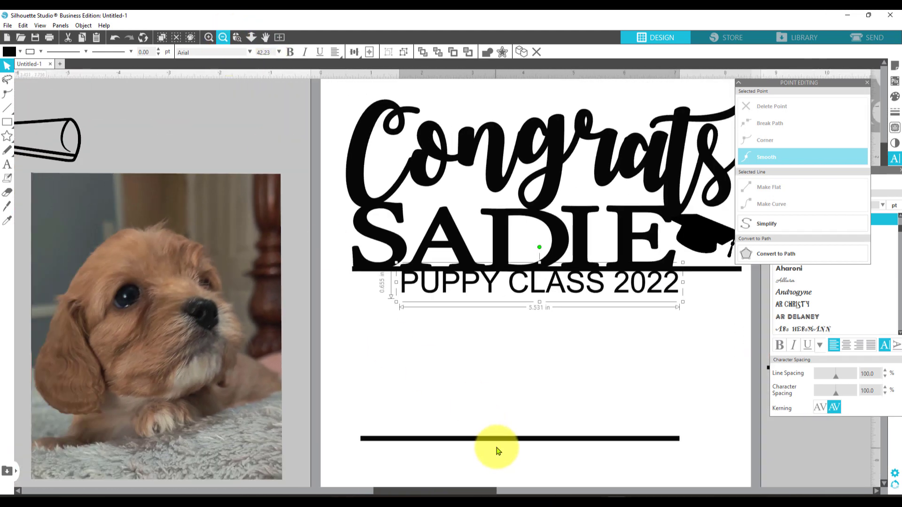
drag(502, 437, 513, 298)
click(499, 304)
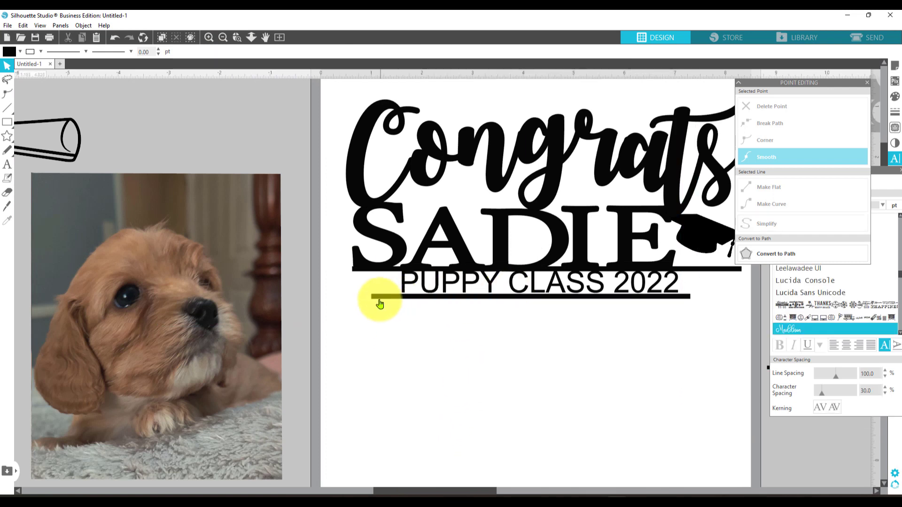
drag(372, 300, 355, 299)
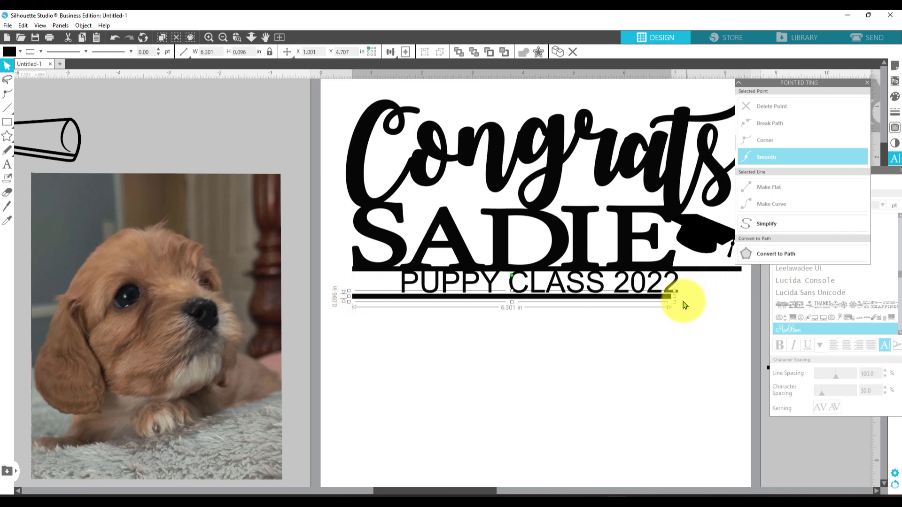
drag(674, 297, 736, 298)
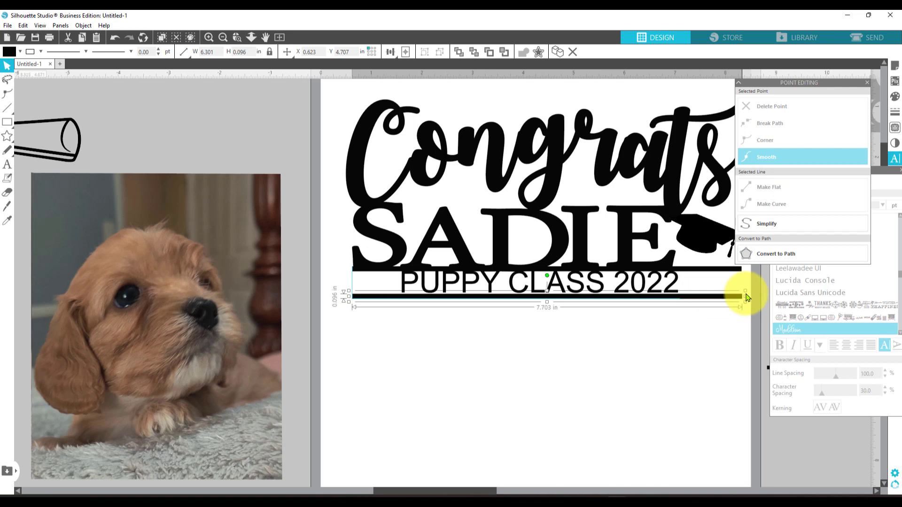
drag(748, 296, 748, 296)
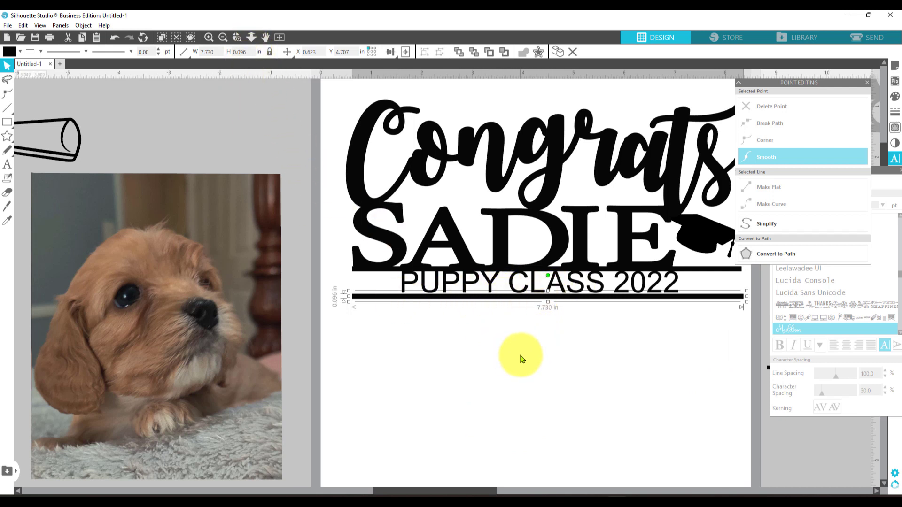
Step: Raise the lower bar slightly so it meets the bottoms of the PUPPY CLASS 2022 letters, and check the fit
key(Up)
key(Up)
key(Up)
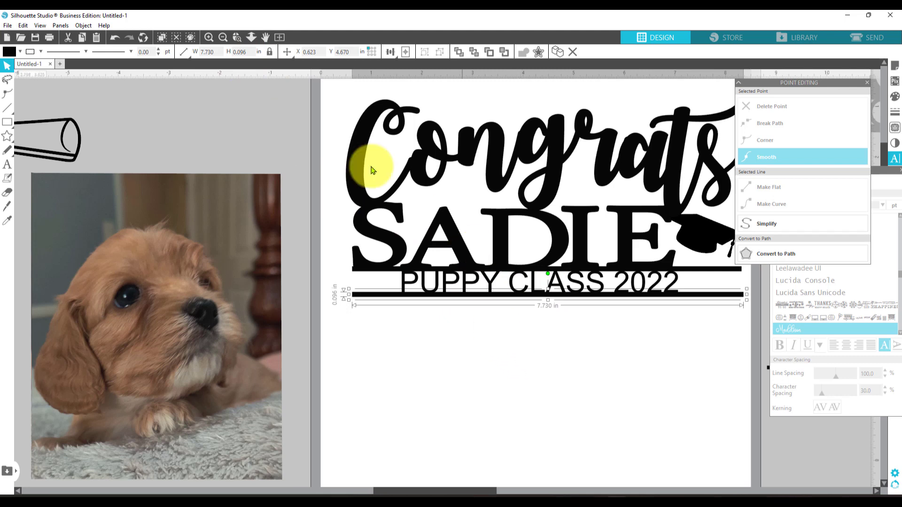
click(237, 42)
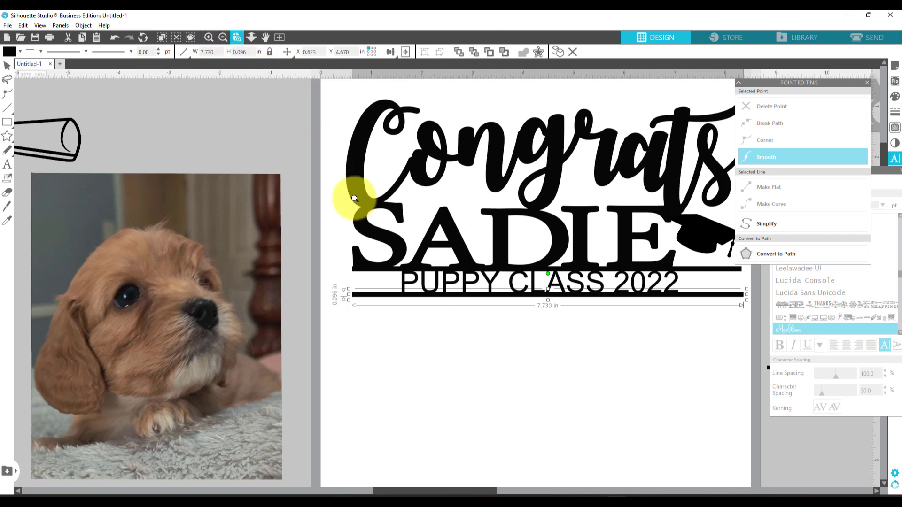
drag(359, 214, 713, 364)
click(699, 363)
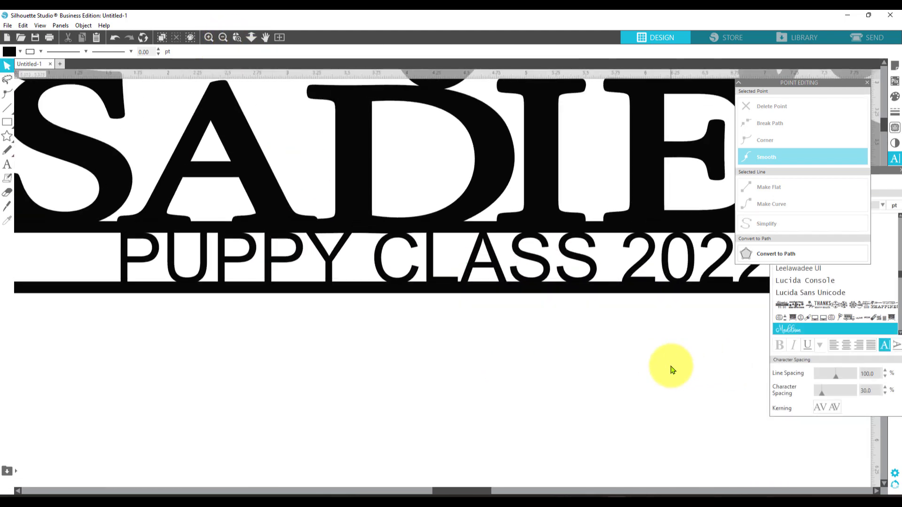
click(223, 37)
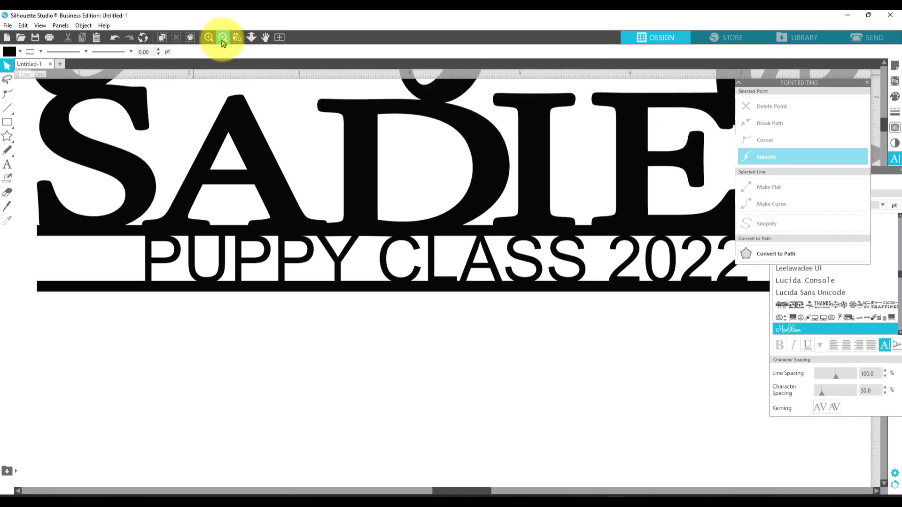
click(223, 37)
click(223, 37)
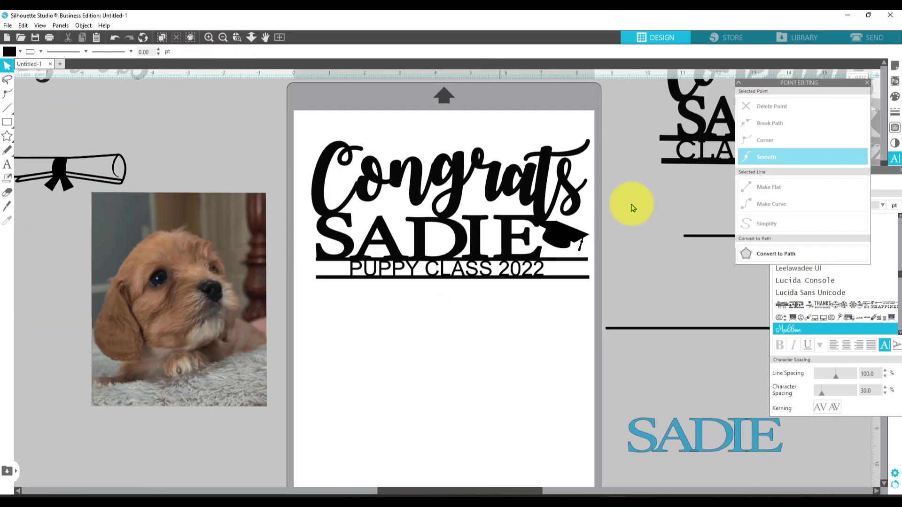
Step: Preview the cut lines and inspect where the cap, lettering and bars overlap near the end of the name
click(866, 40)
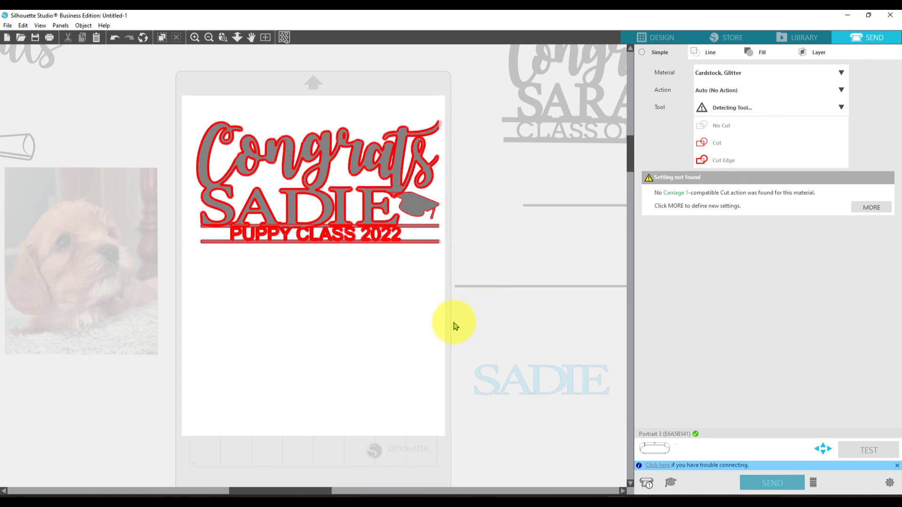
click(224, 38)
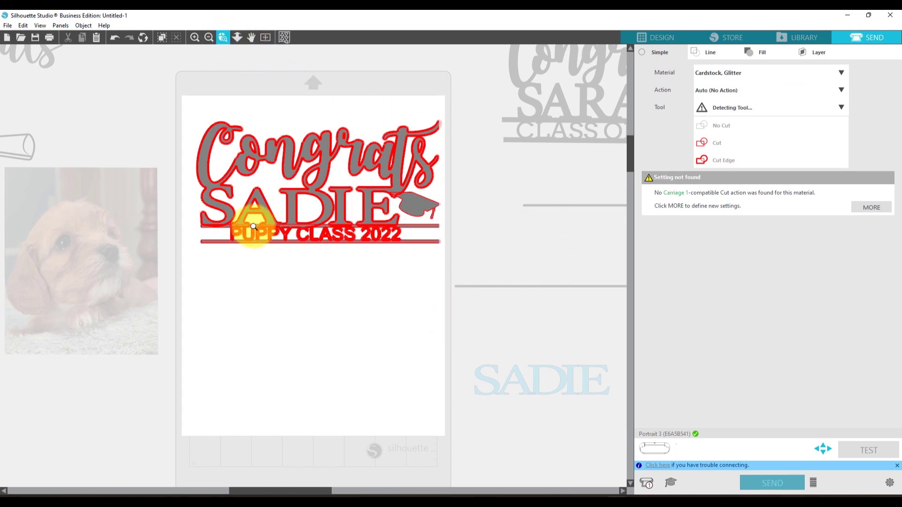
drag(338, 162, 469, 234)
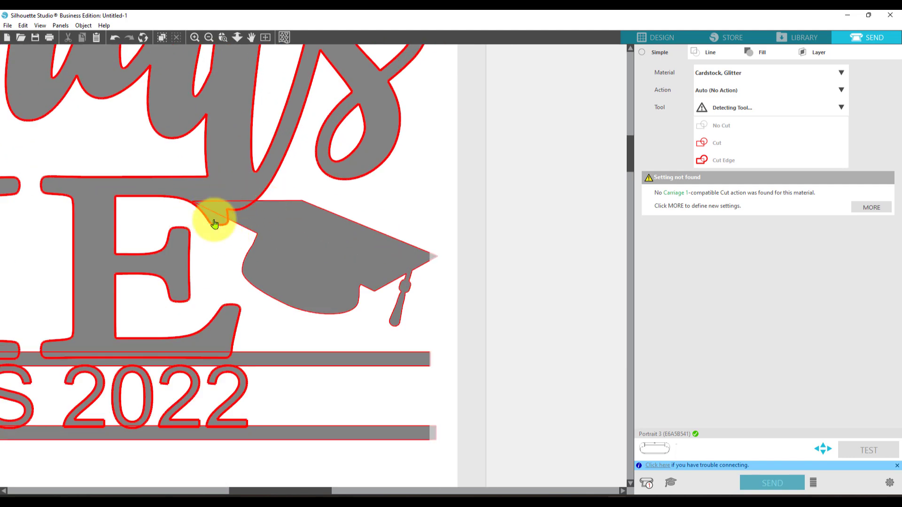
Step: Try welding all parts of the Congrats design on the page, and undo the weld
click(660, 37)
drag(306, 133, 619, 269)
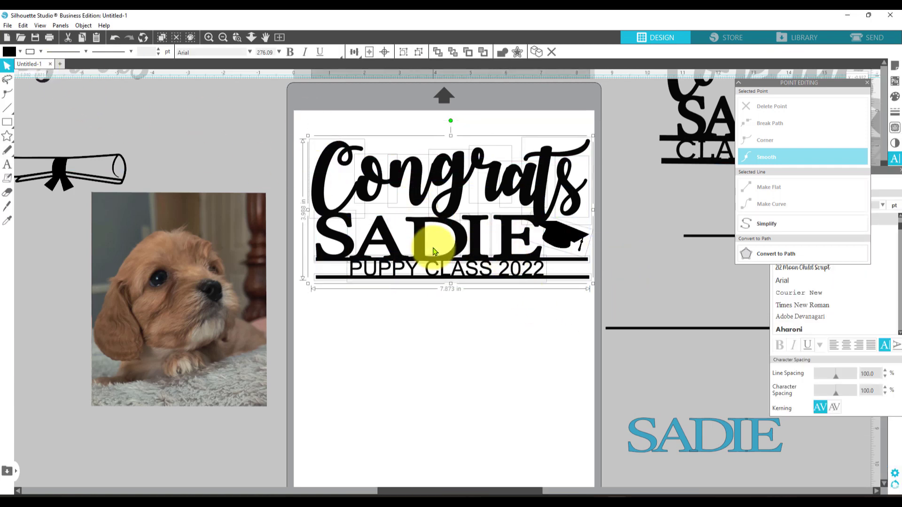
right_click(431, 235)
click(467, 352)
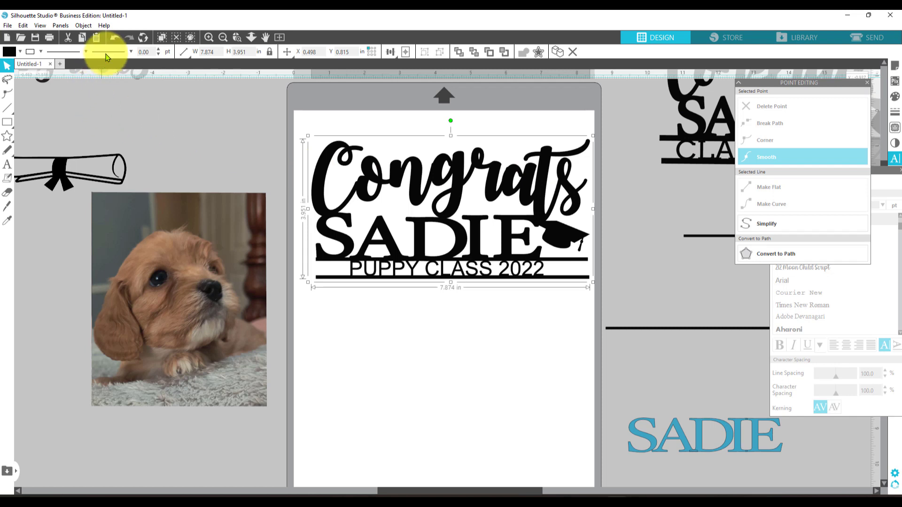
click(115, 37)
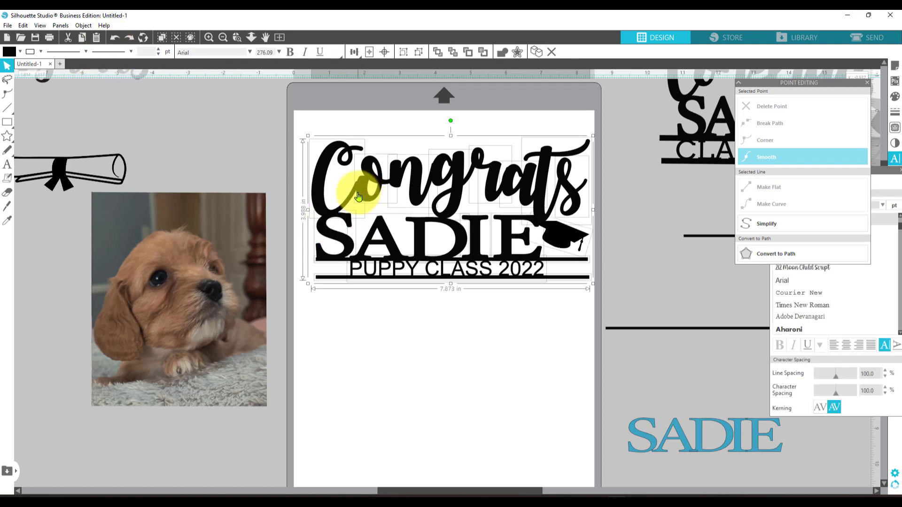
click(288, 177)
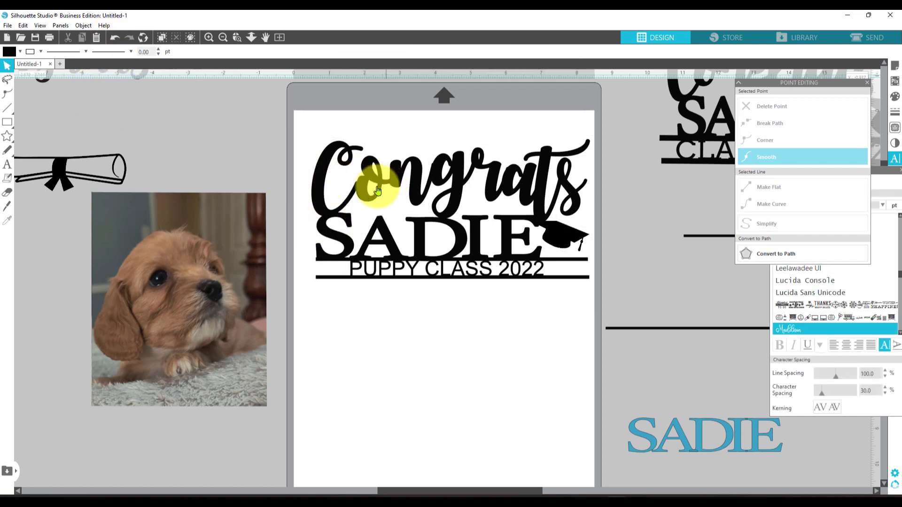
drag(361, 191, 352, 201)
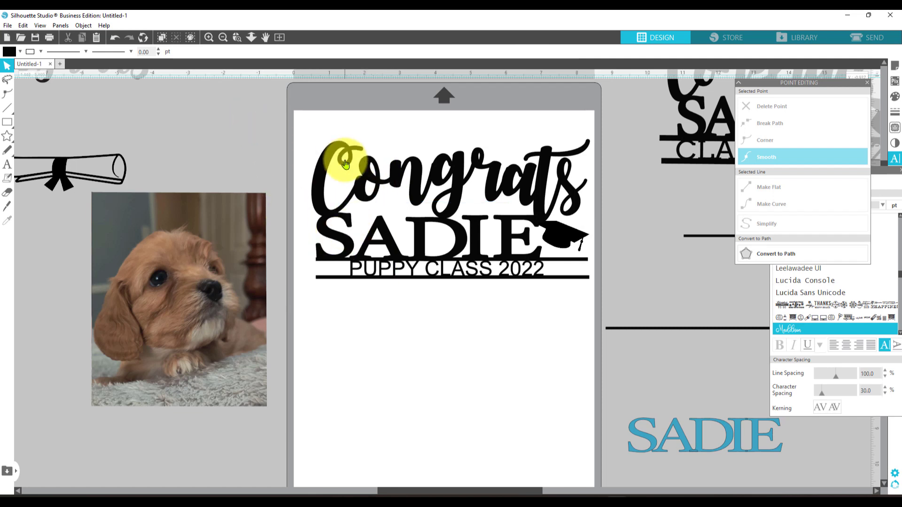
Step: Weld the Congrats lettering, name, cap, bars and PUPPY CLASS 2022 text into one shape
click(348, 118)
drag(347, 118, 662, 308)
right_click(469, 277)
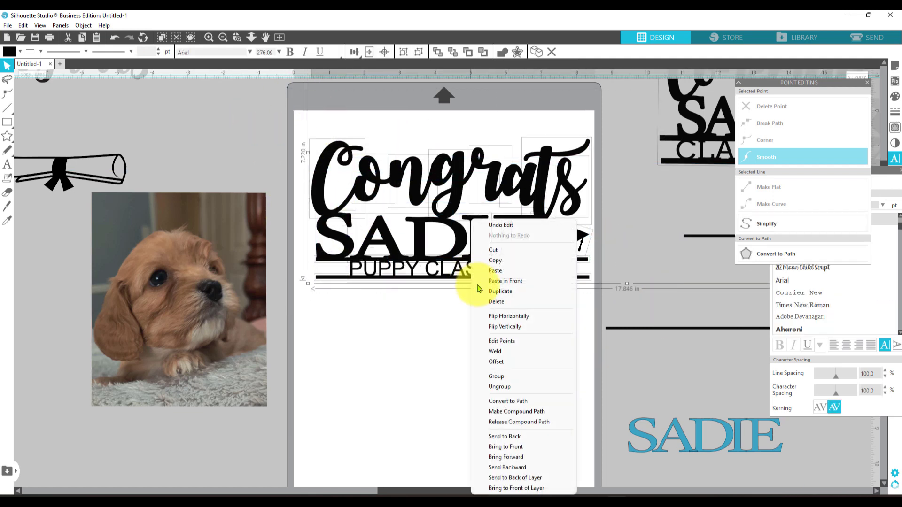
click(494, 351)
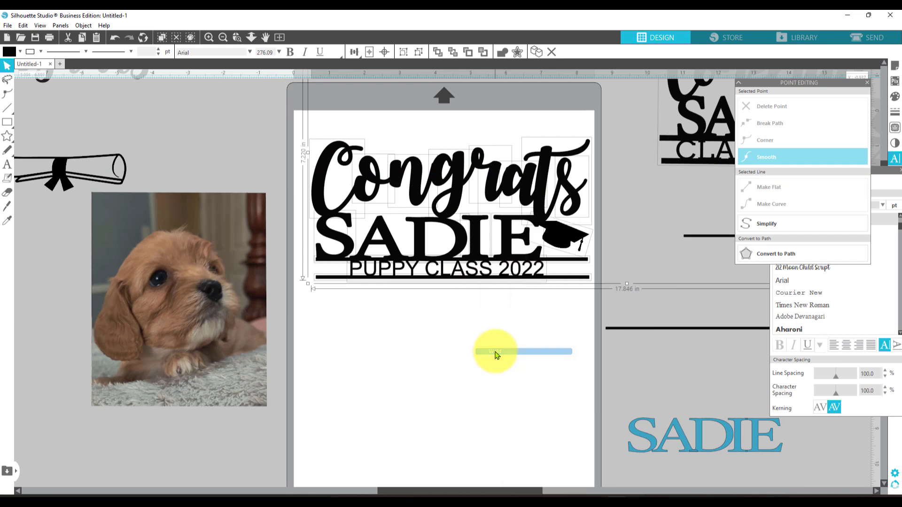
click(520, 363)
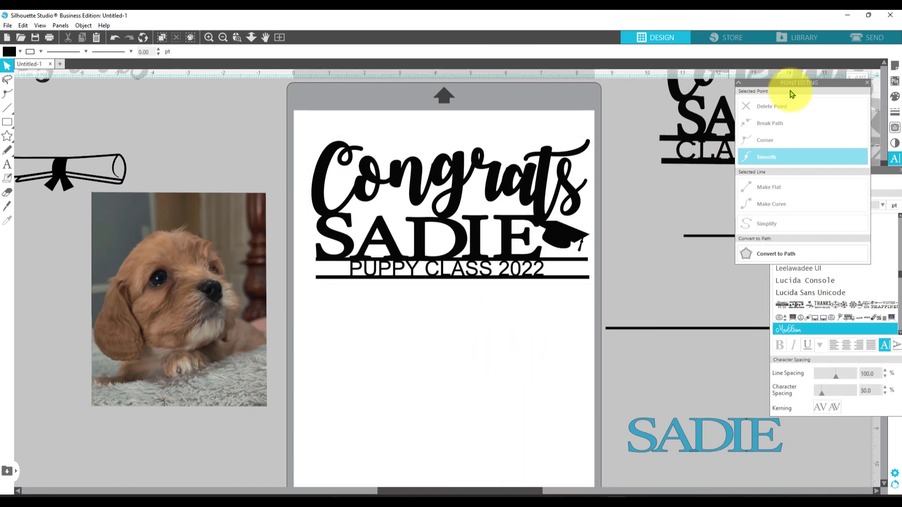
Step: Preview the welded design's cut lines and inspect the joins between the name, cap, bars and PUPPY CLASS 2022
click(864, 37)
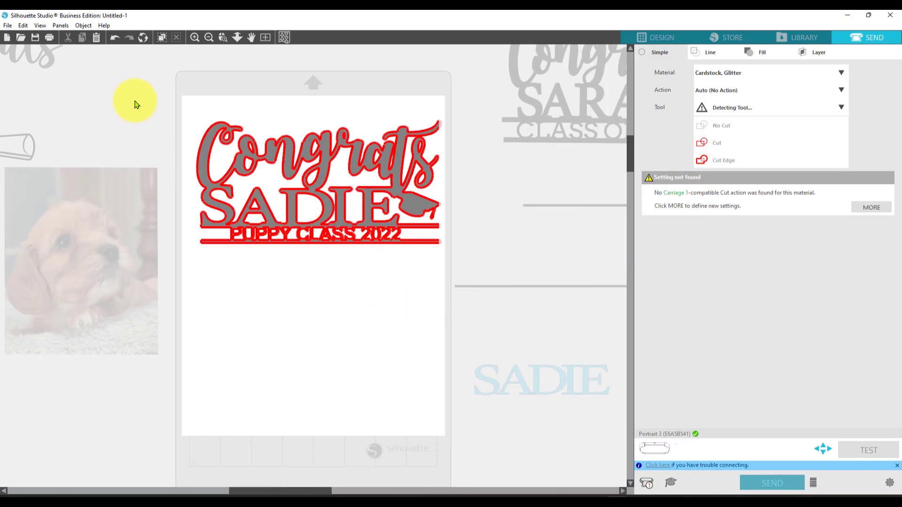
click(224, 39)
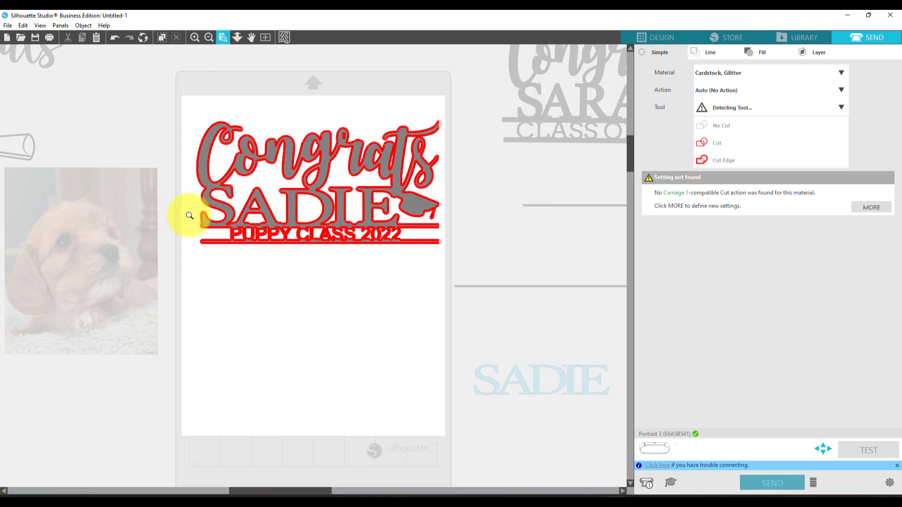
drag(190, 216, 468, 252)
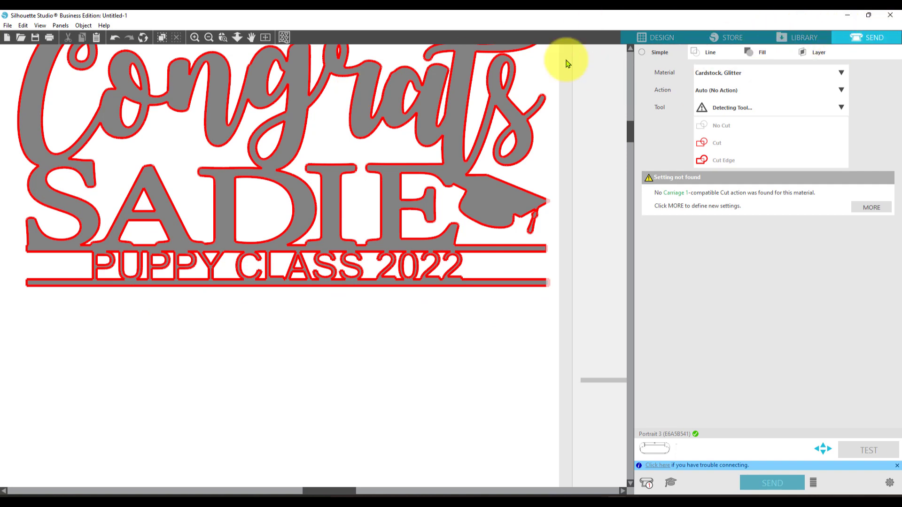
scroll(346, 157, up, 1)
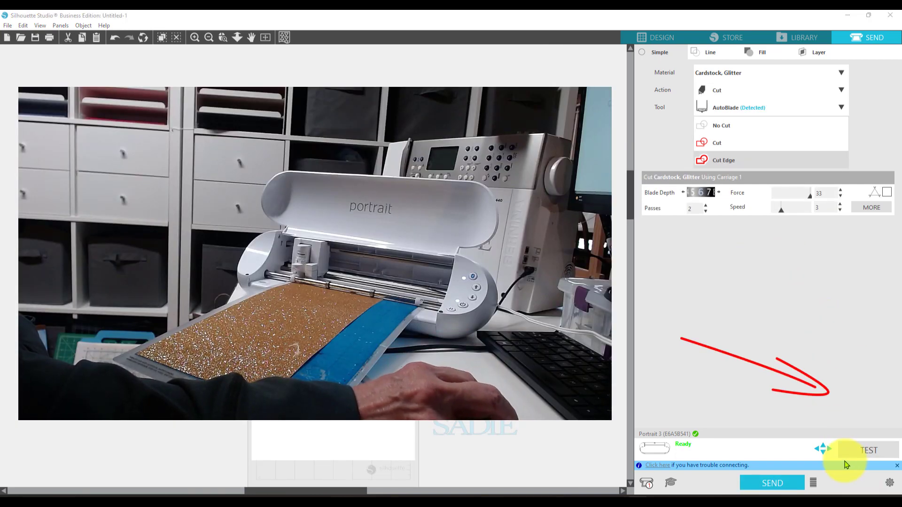
Step: Run a test cut on the glitter cardstock and send the design to the Portrait 3 for cutting
click(872, 451)
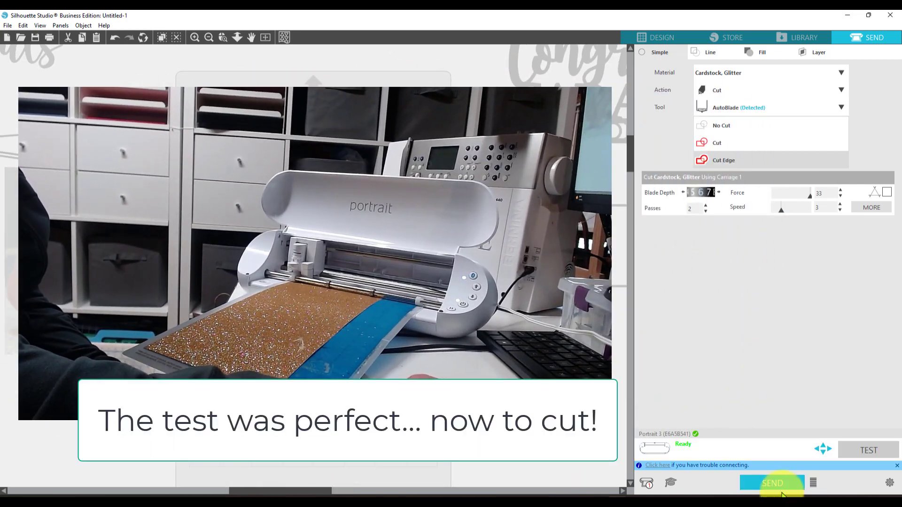
click(781, 484)
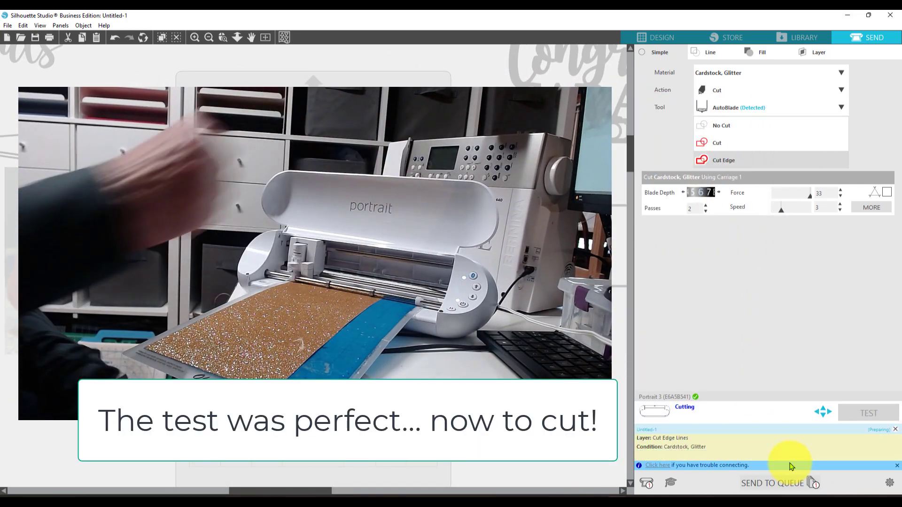